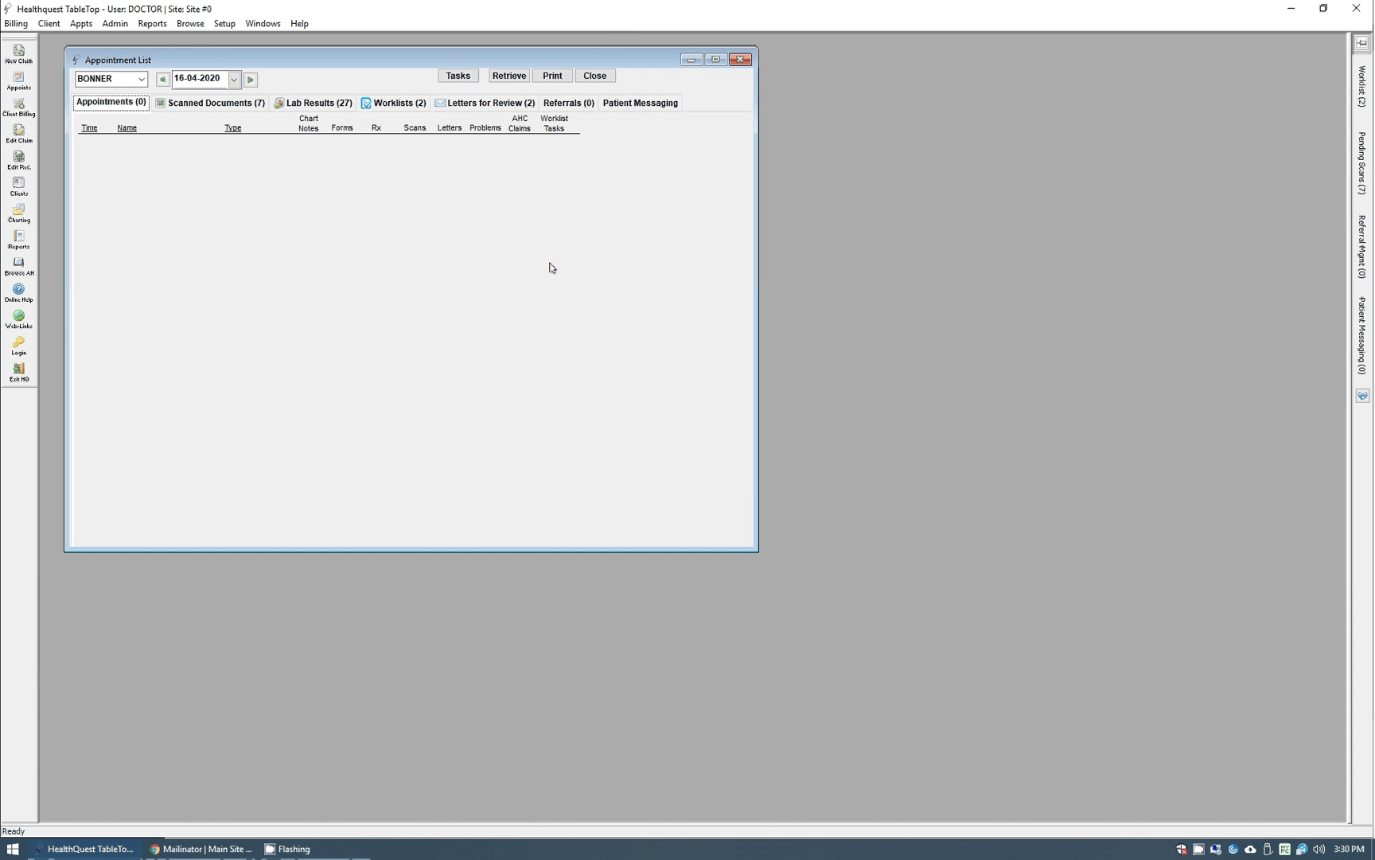
# Show the Patient Messaging conversations, pop them out into a separate window, then close that window.
pyautogui.click(633, 111)
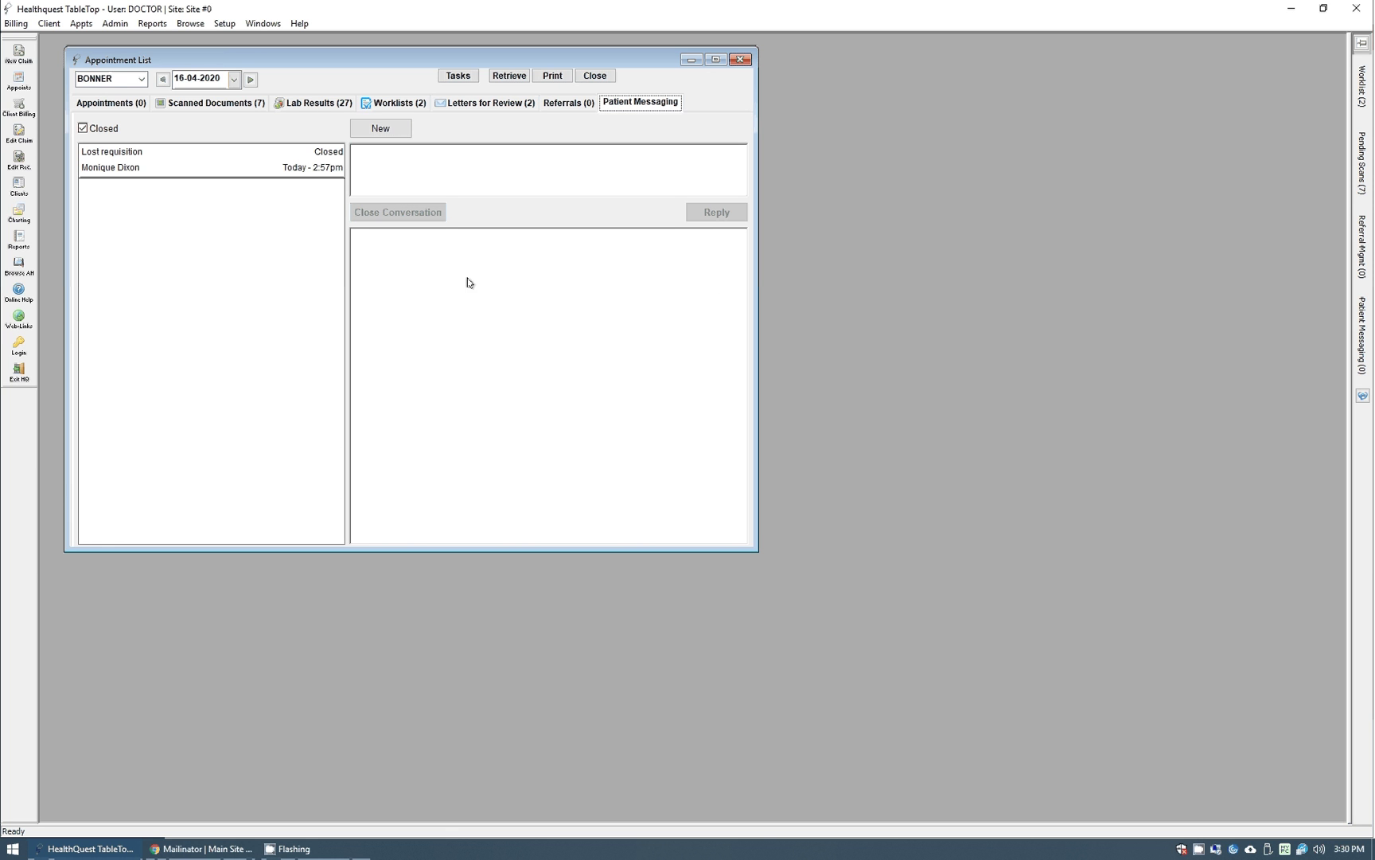
pyautogui.moveTo(1361, 330)
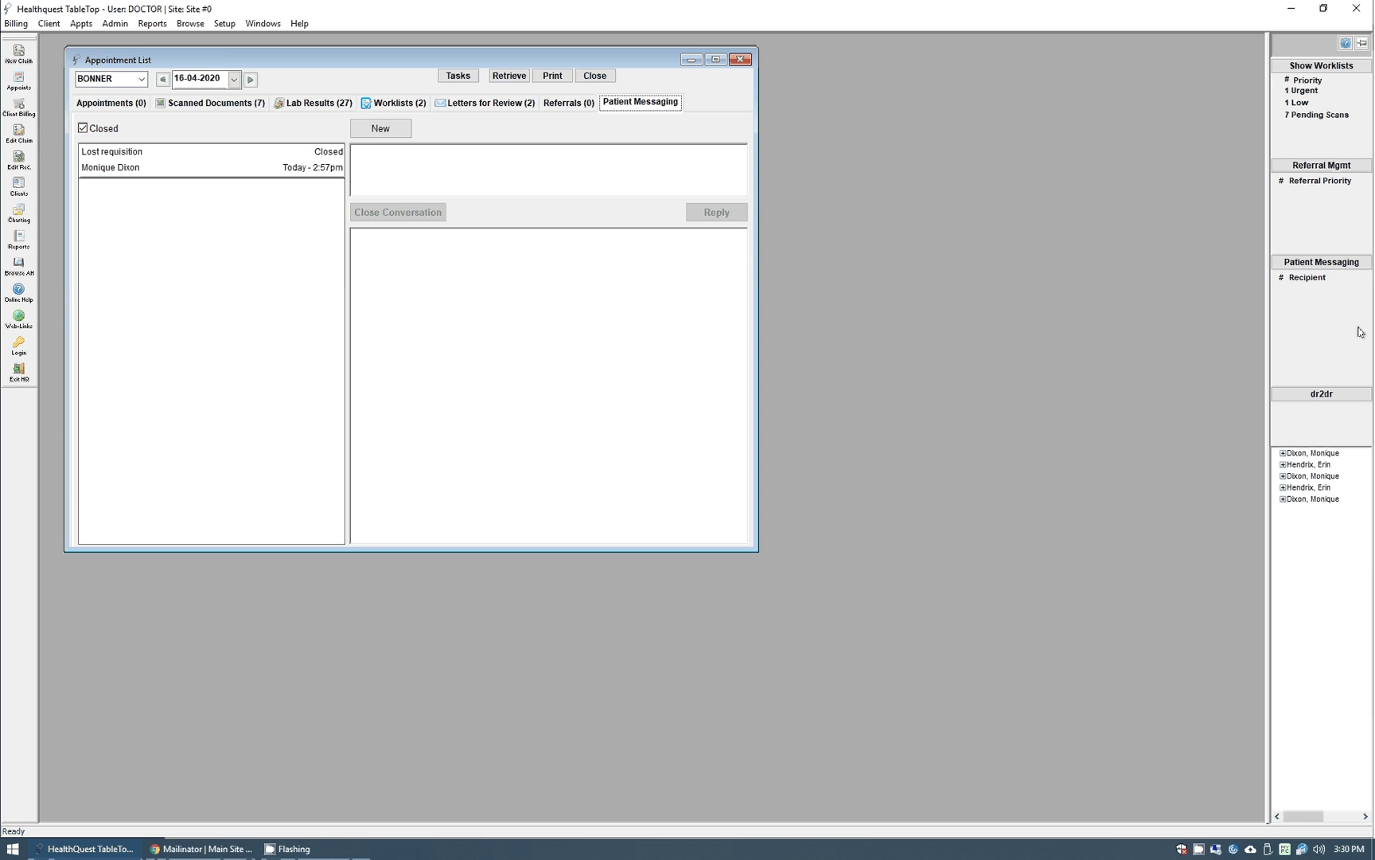
pyautogui.click(1328, 265)
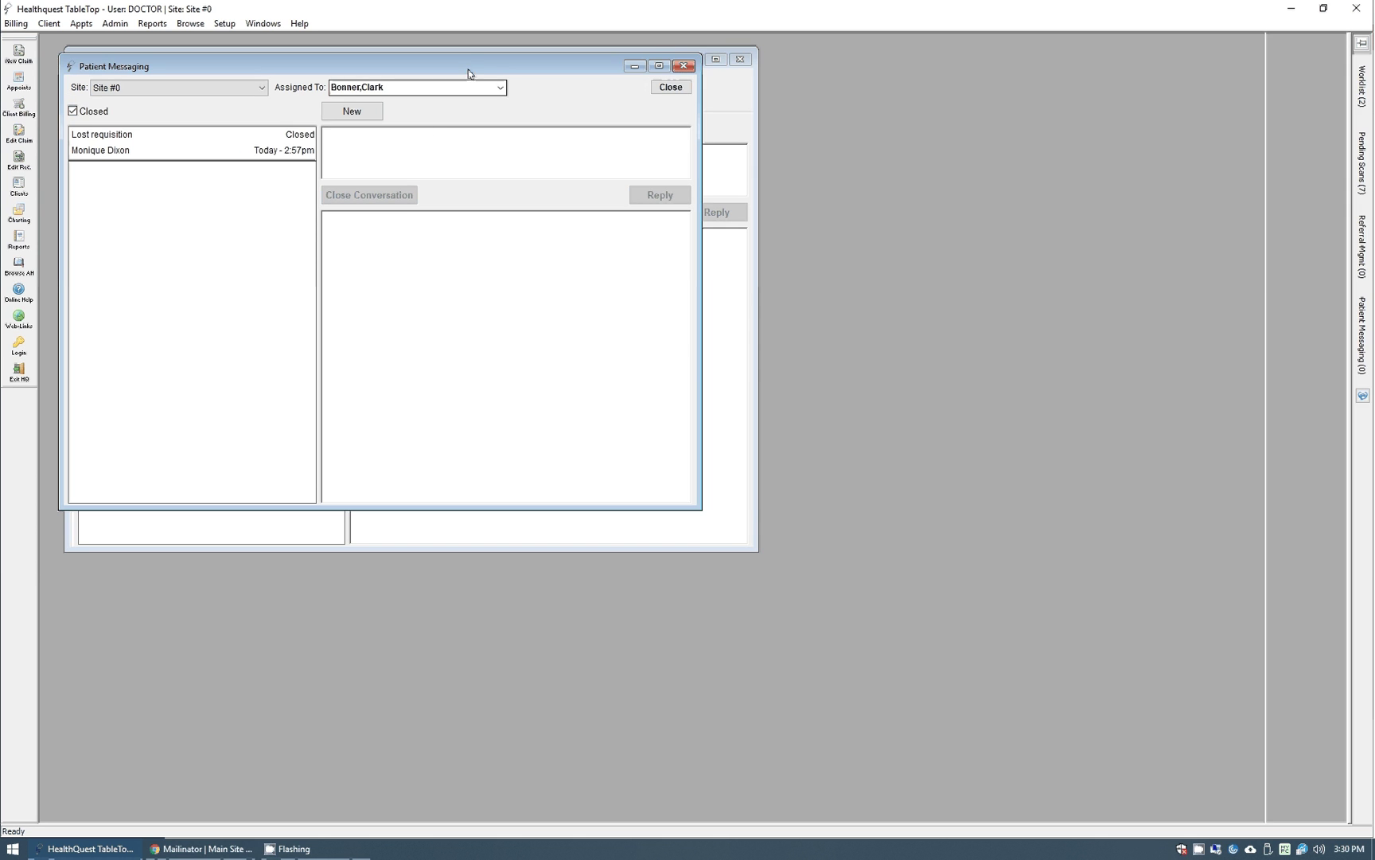
pyautogui.moveTo(473, 62); pyautogui.dragTo(610, 121)
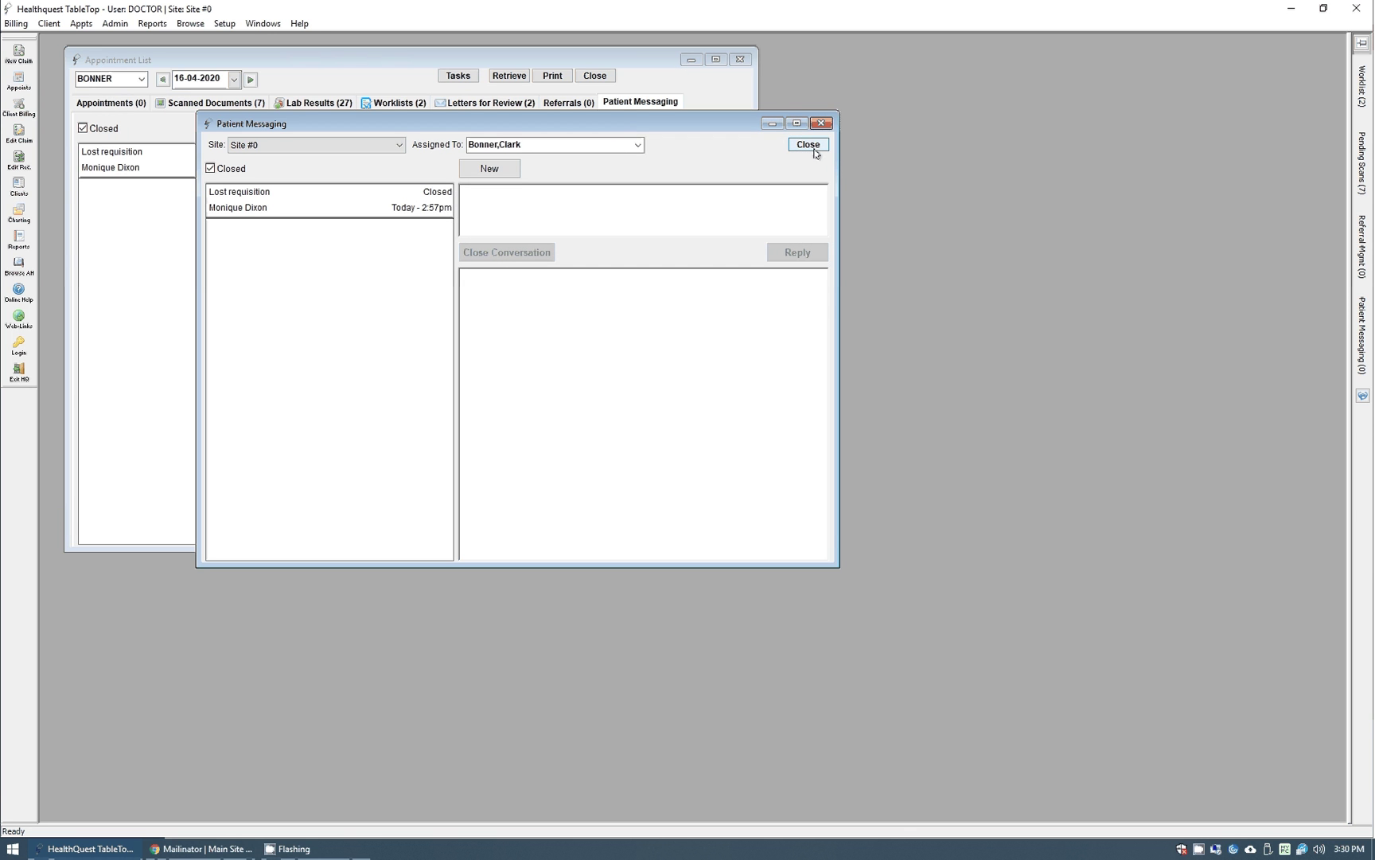
pyautogui.click(810, 150)
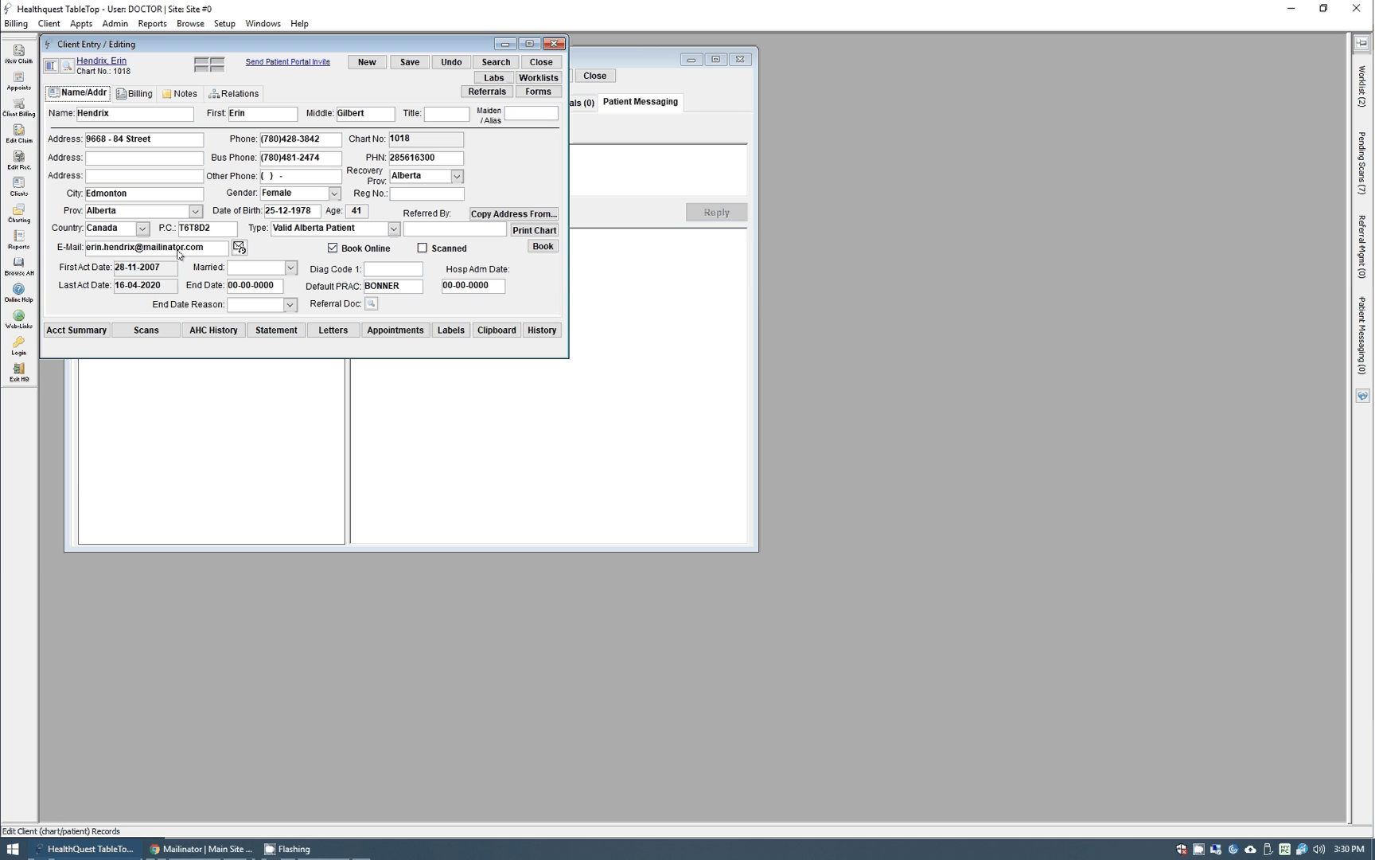
# Send this patient a Patient Portal invite e-mail and acknowledge the sent confirmation.
pyautogui.click(288, 61)
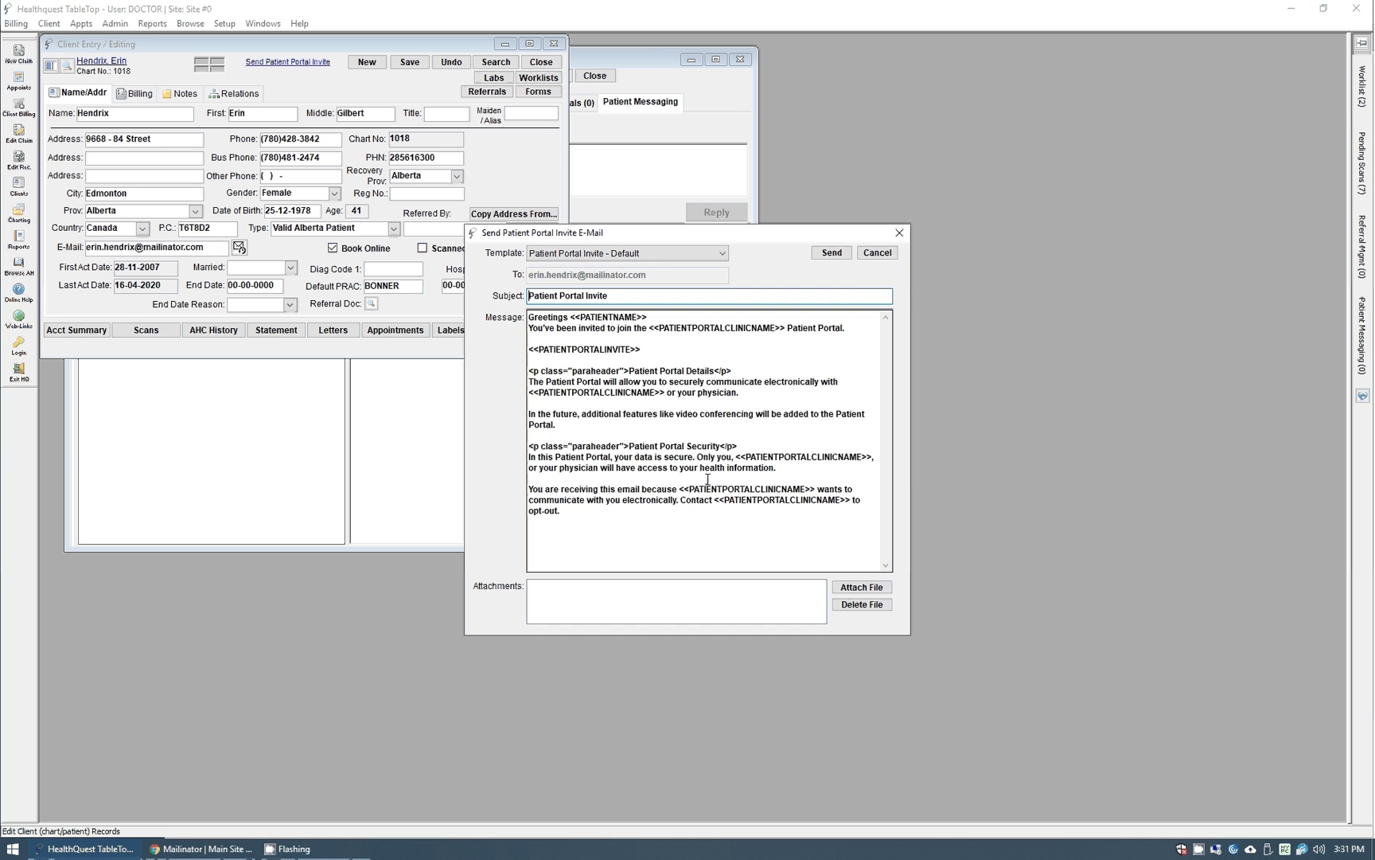
pyautogui.click(828, 253)
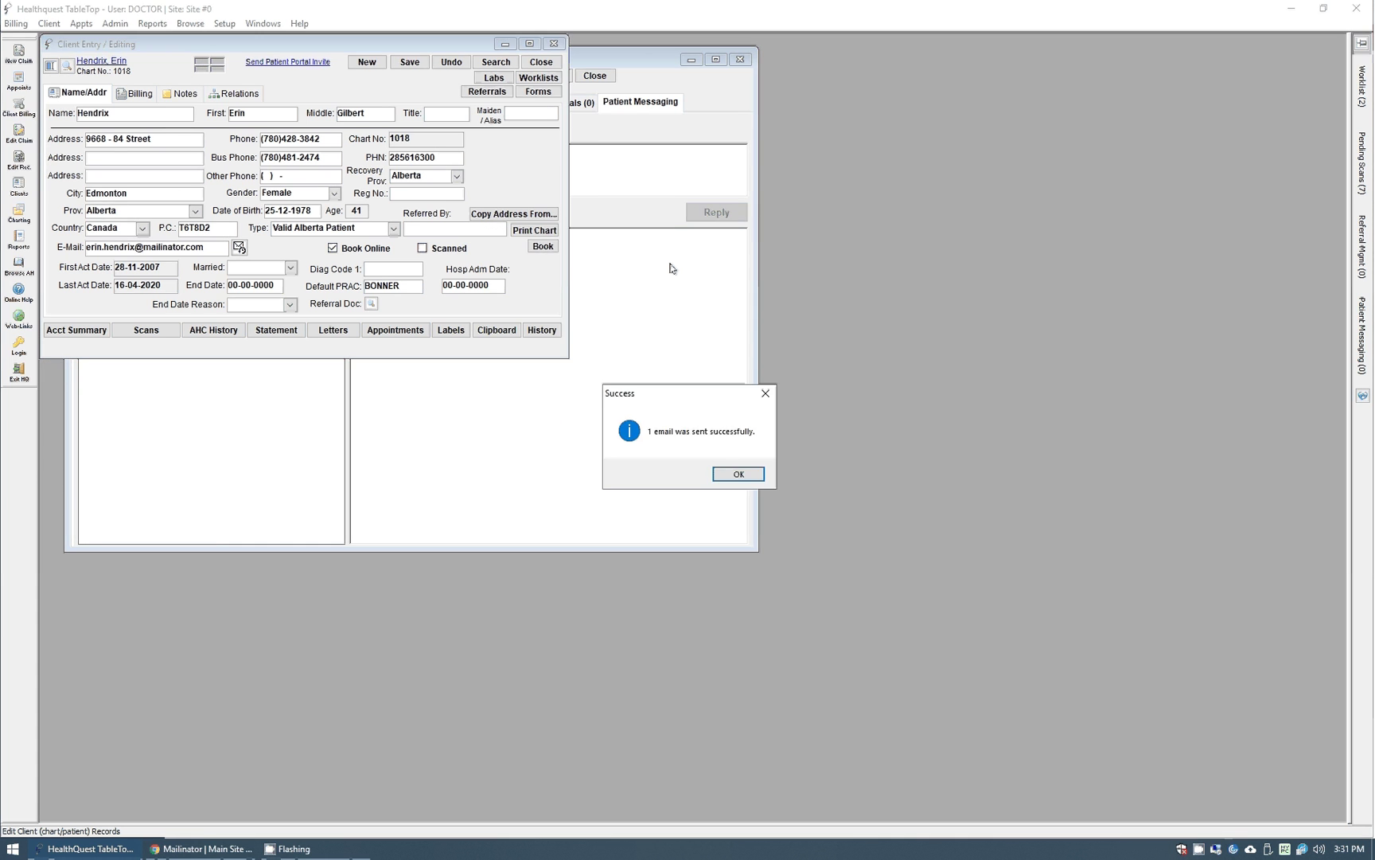
pyautogui.click(737, 474)
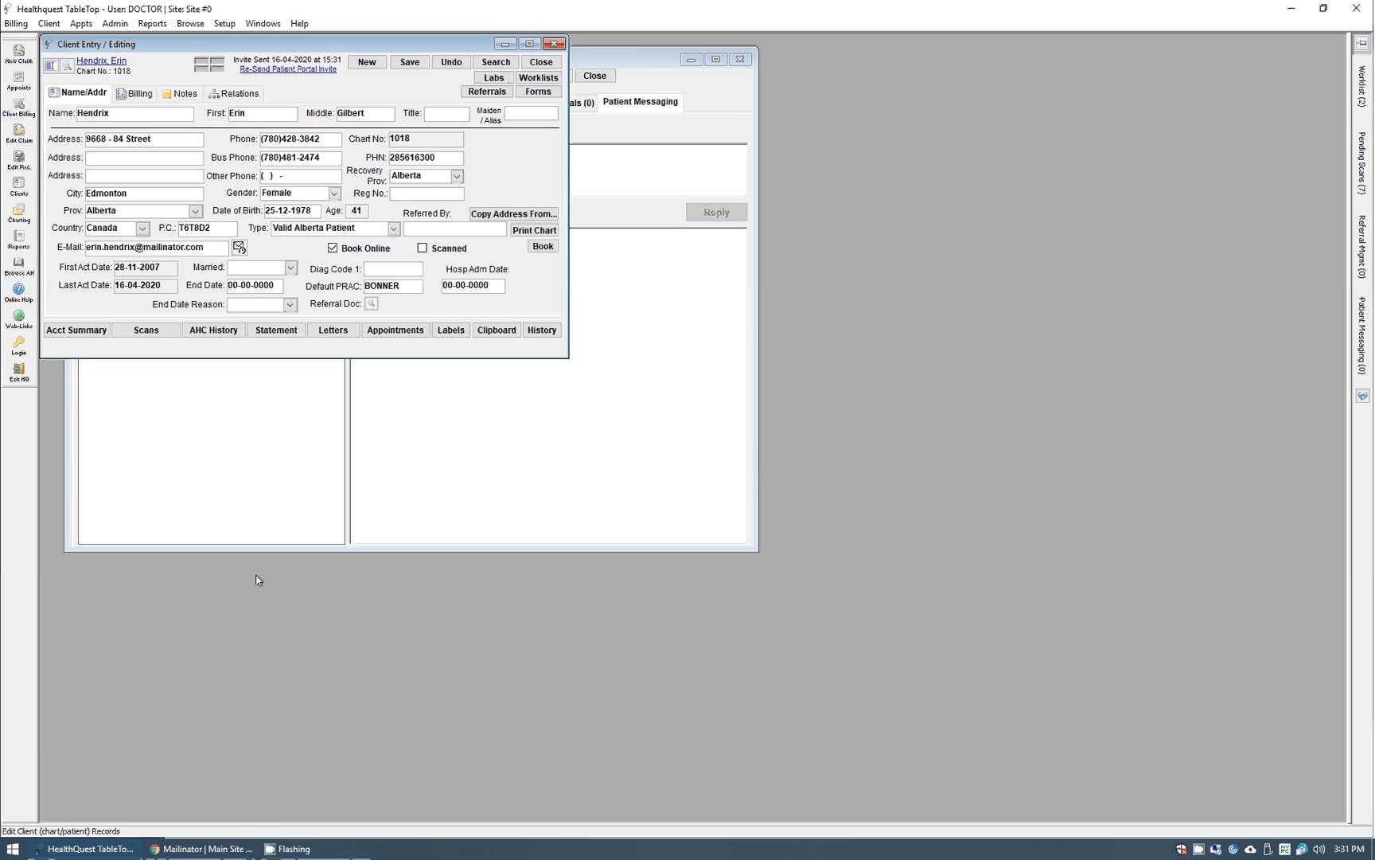
pyautogui.click(218, 855)
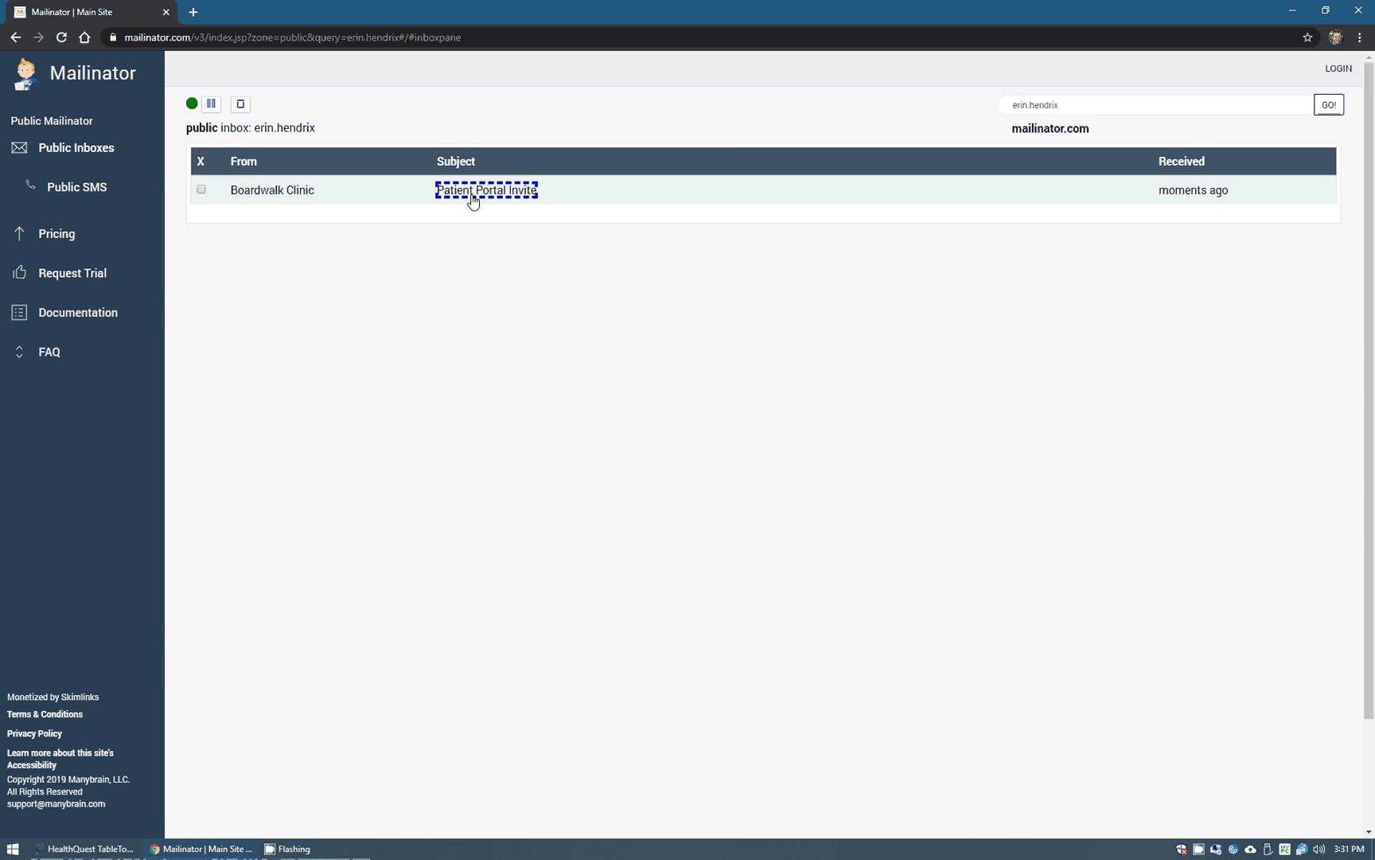
# Open the Patient Portal Invite message from Boardwalk Clinic in the Mailinator inbox.
pyautogui.click(475, 199)
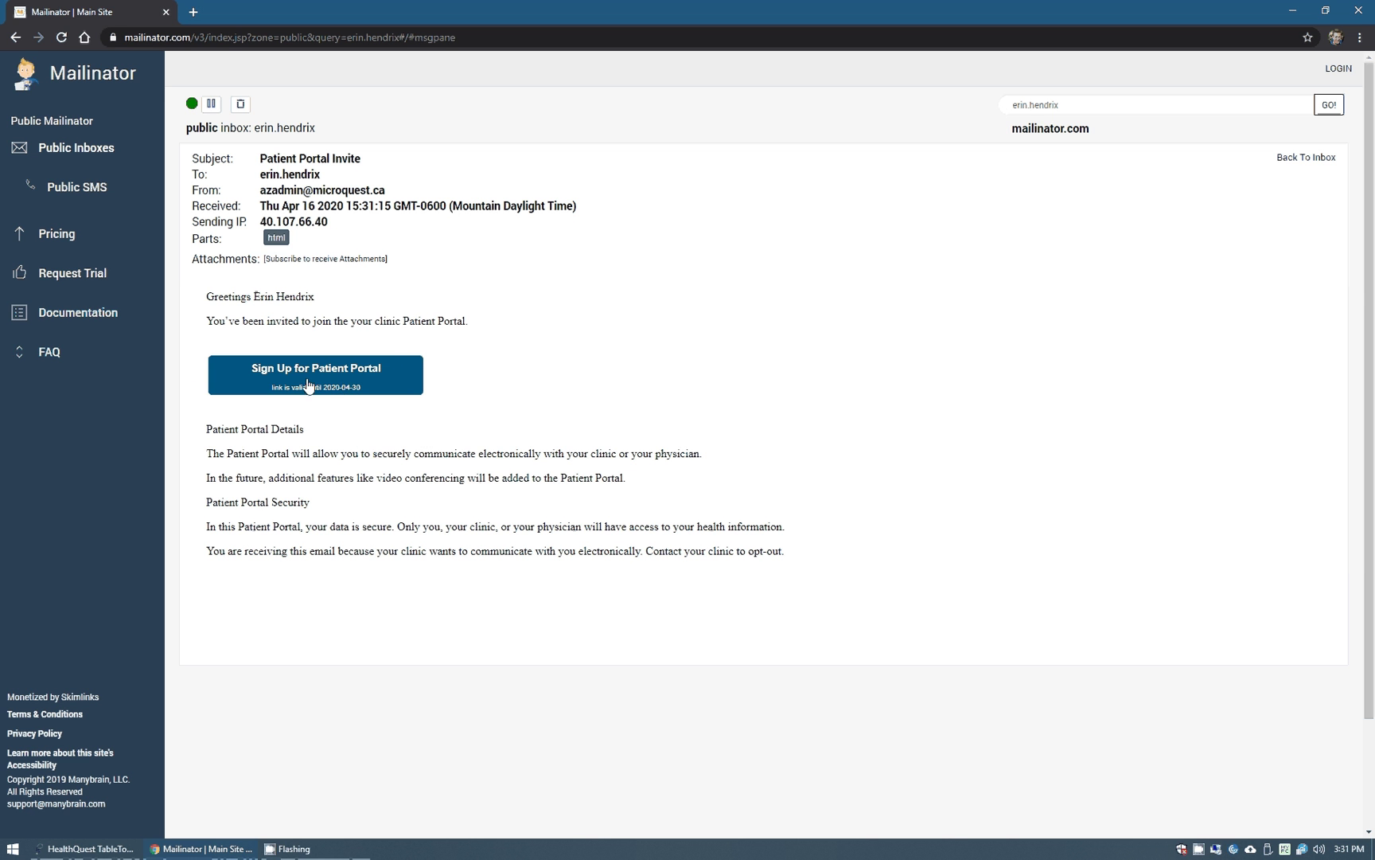
# Follow the Sign Up link and enter the patient's first name, last name and PHN.
pyautogui.click(302, 380)
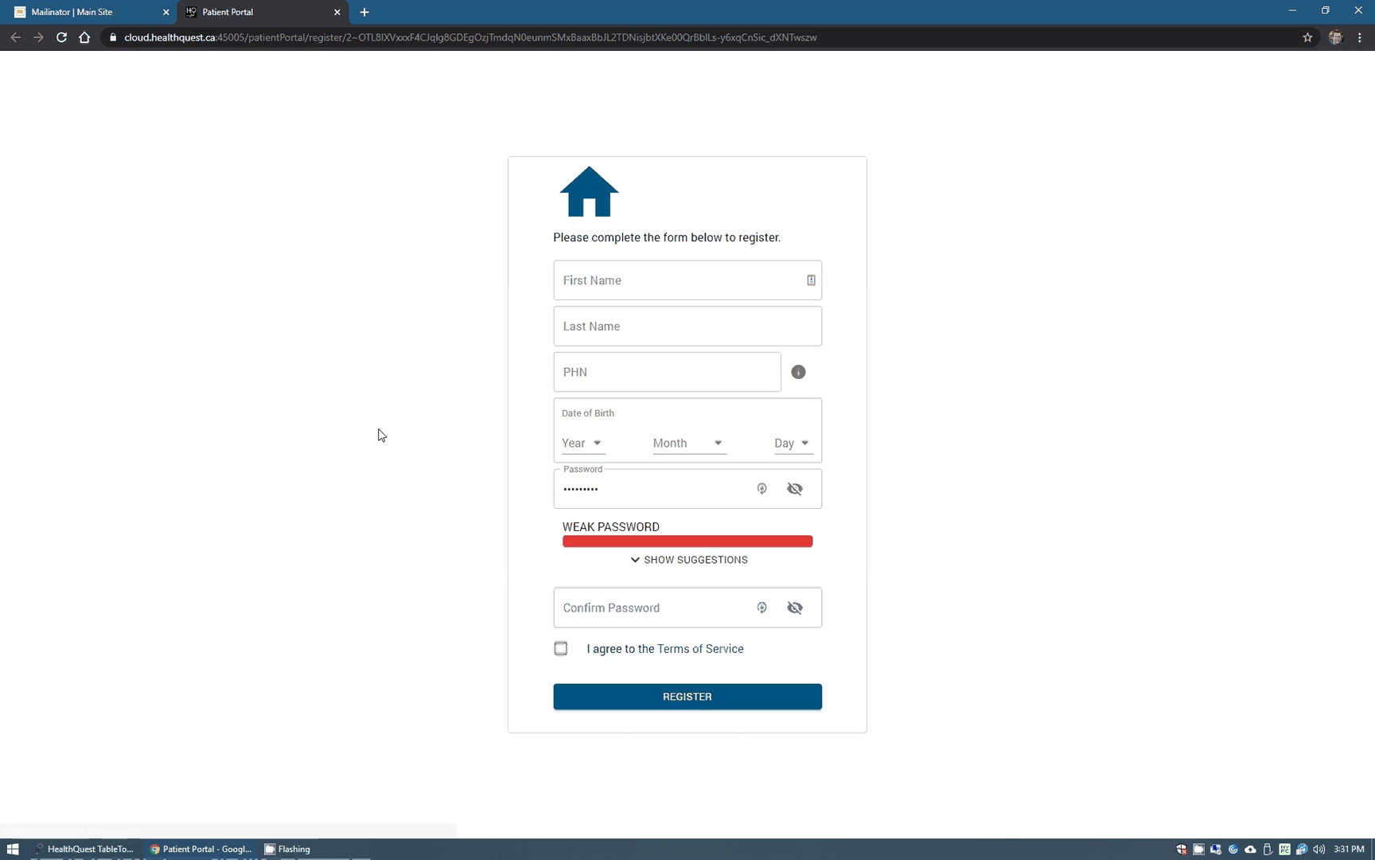
pyautogui.click(613, 279)
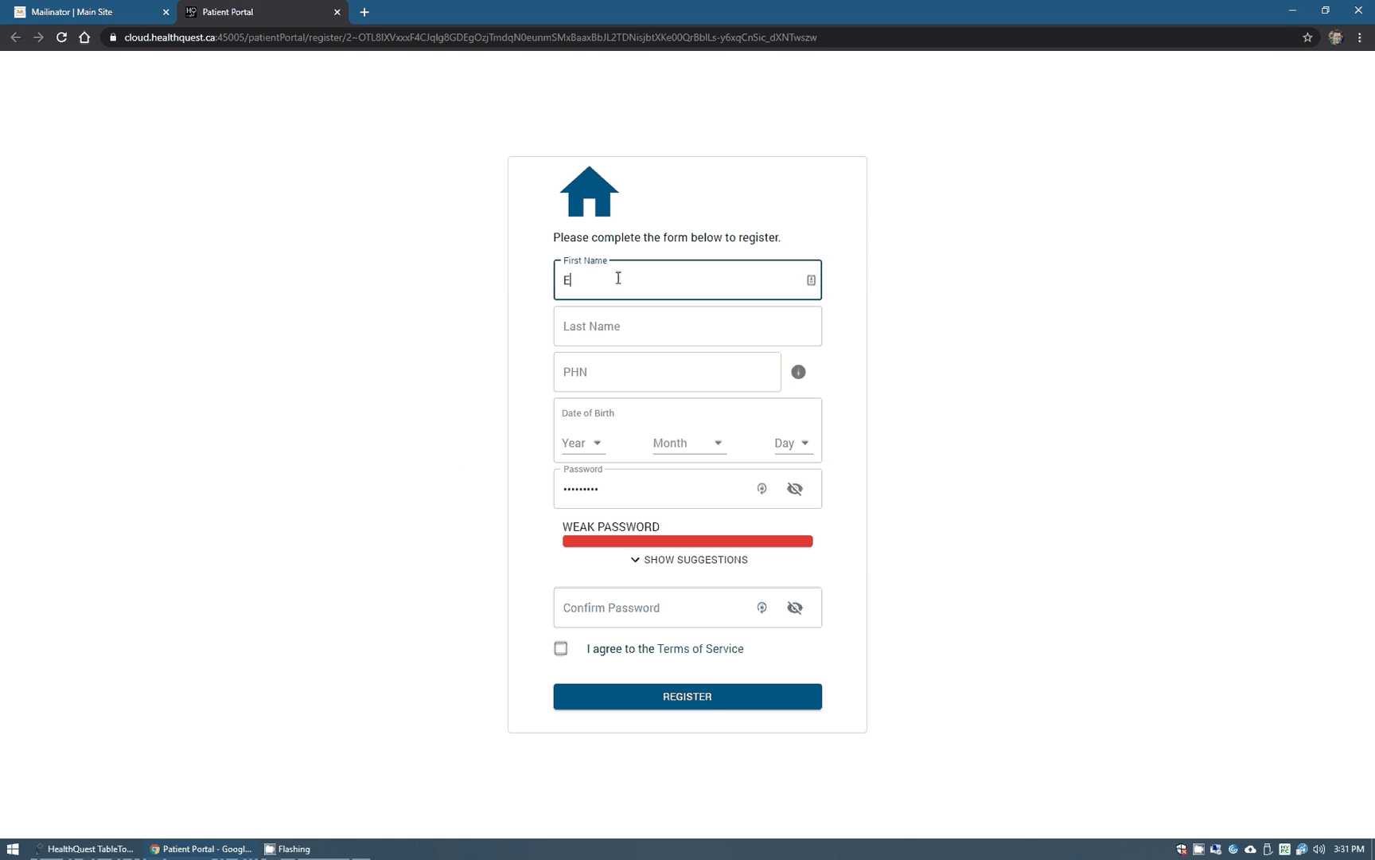
pyautogui.press('Tab')
pyautogui.press('Tab')
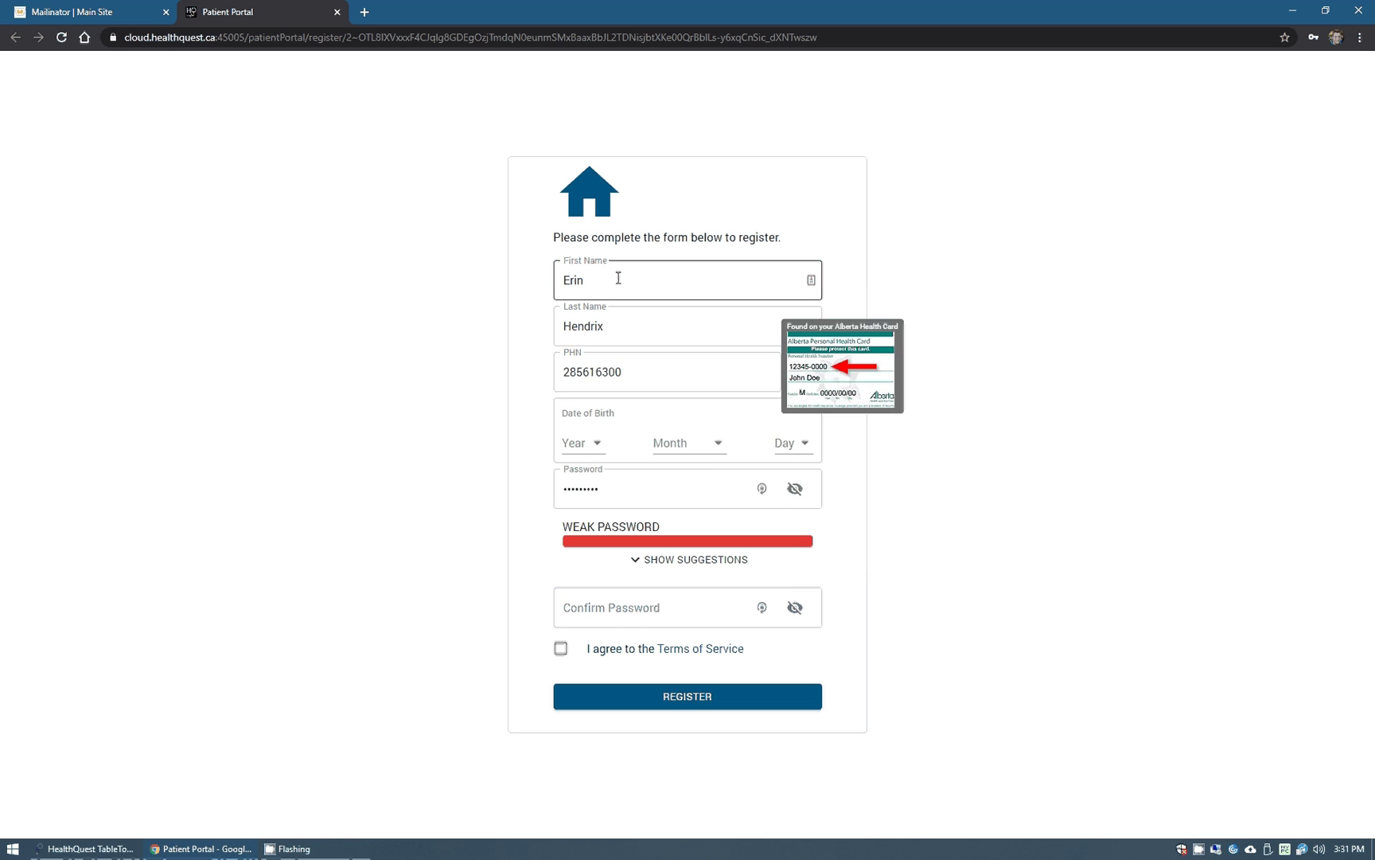
pyautogui.click(589, 450)
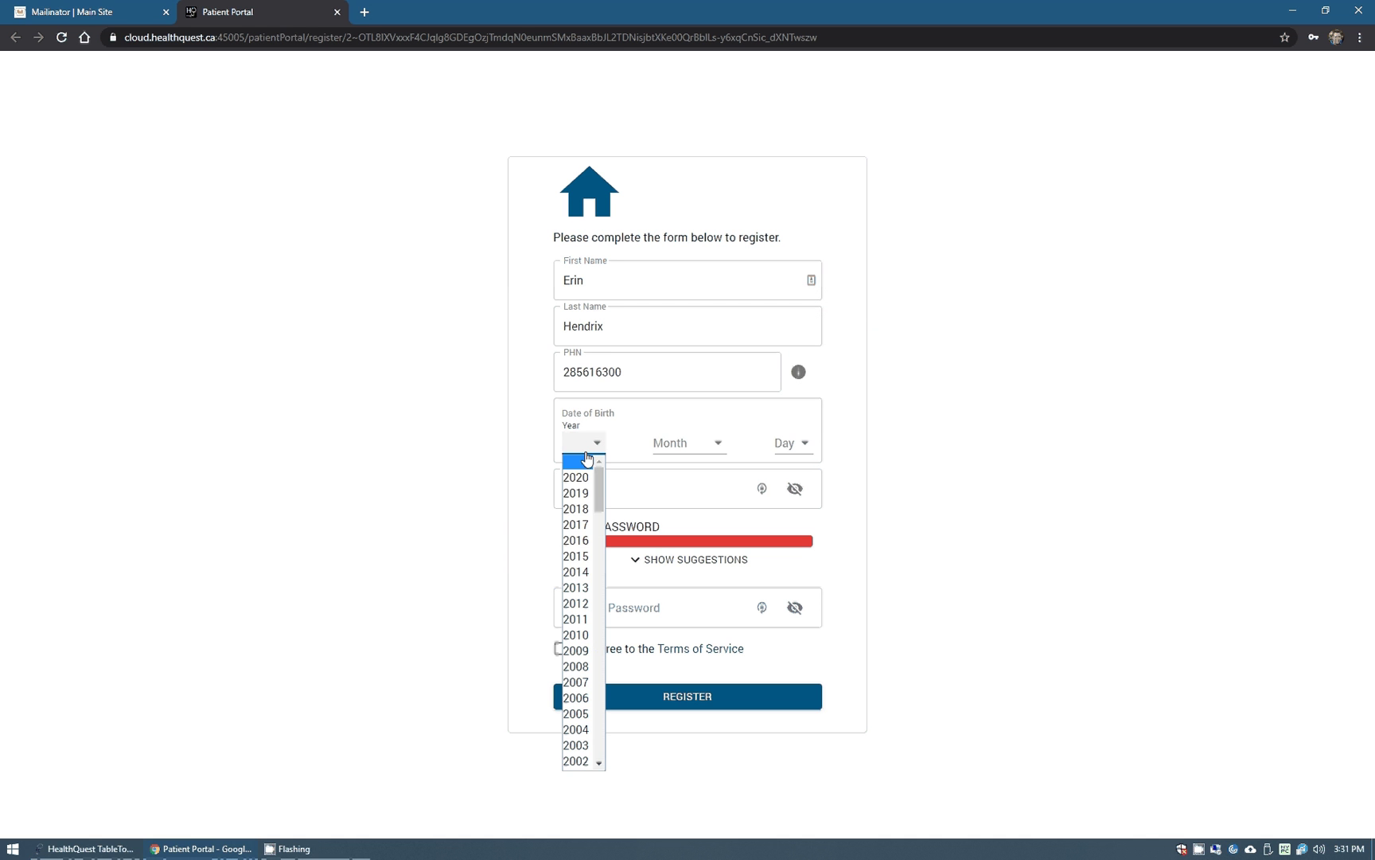
pyautogui.write('1999')
pyautogui.write('1978')
pyautogui.press('Return')
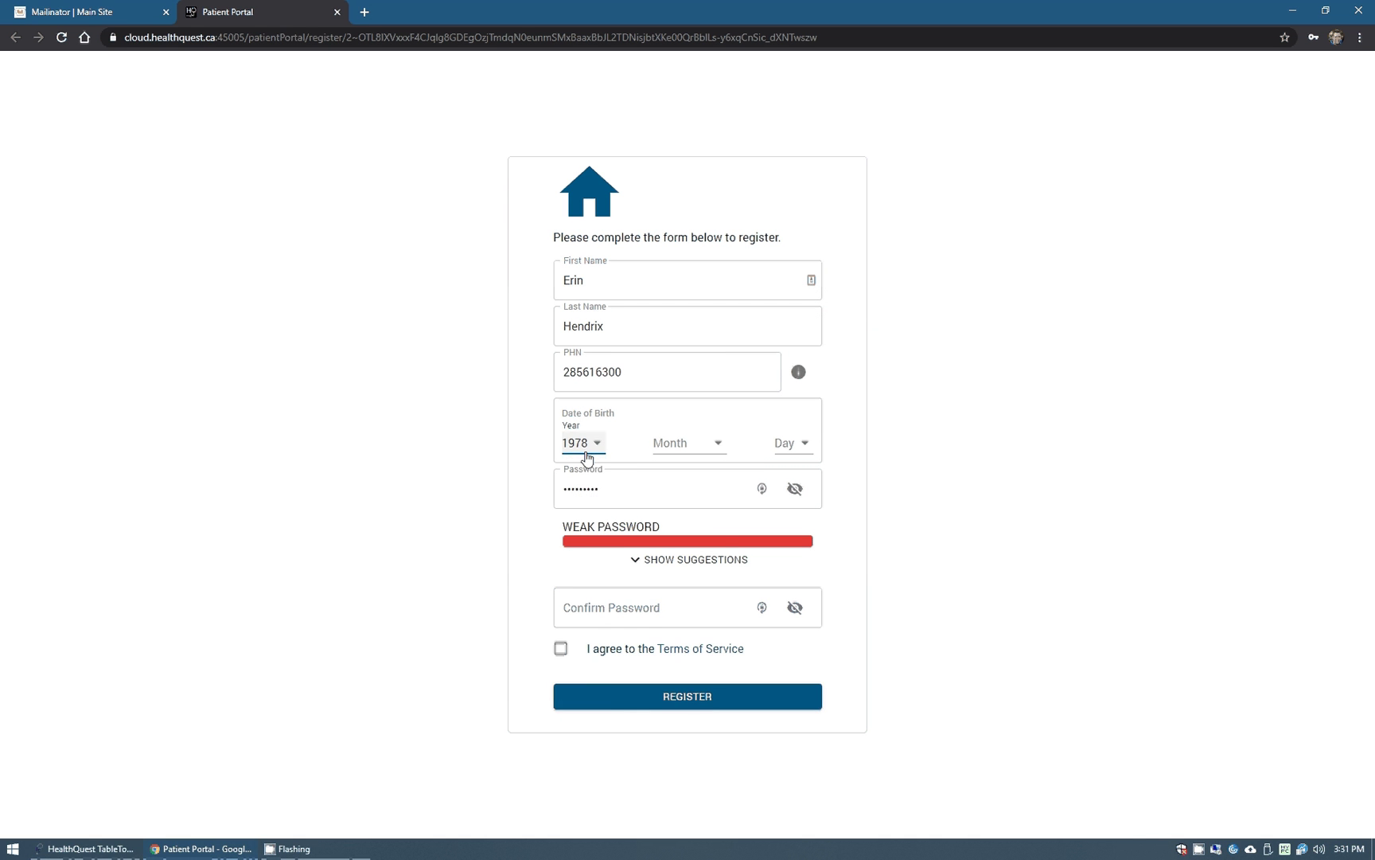
pyautogui.click(704, 442)
pyautogui.write('d')
pyautogui.press('Return')
pyautogui.click(796, 443)
pyautogui.write('11')
pyautogui.scroll(-3, 796, 657)
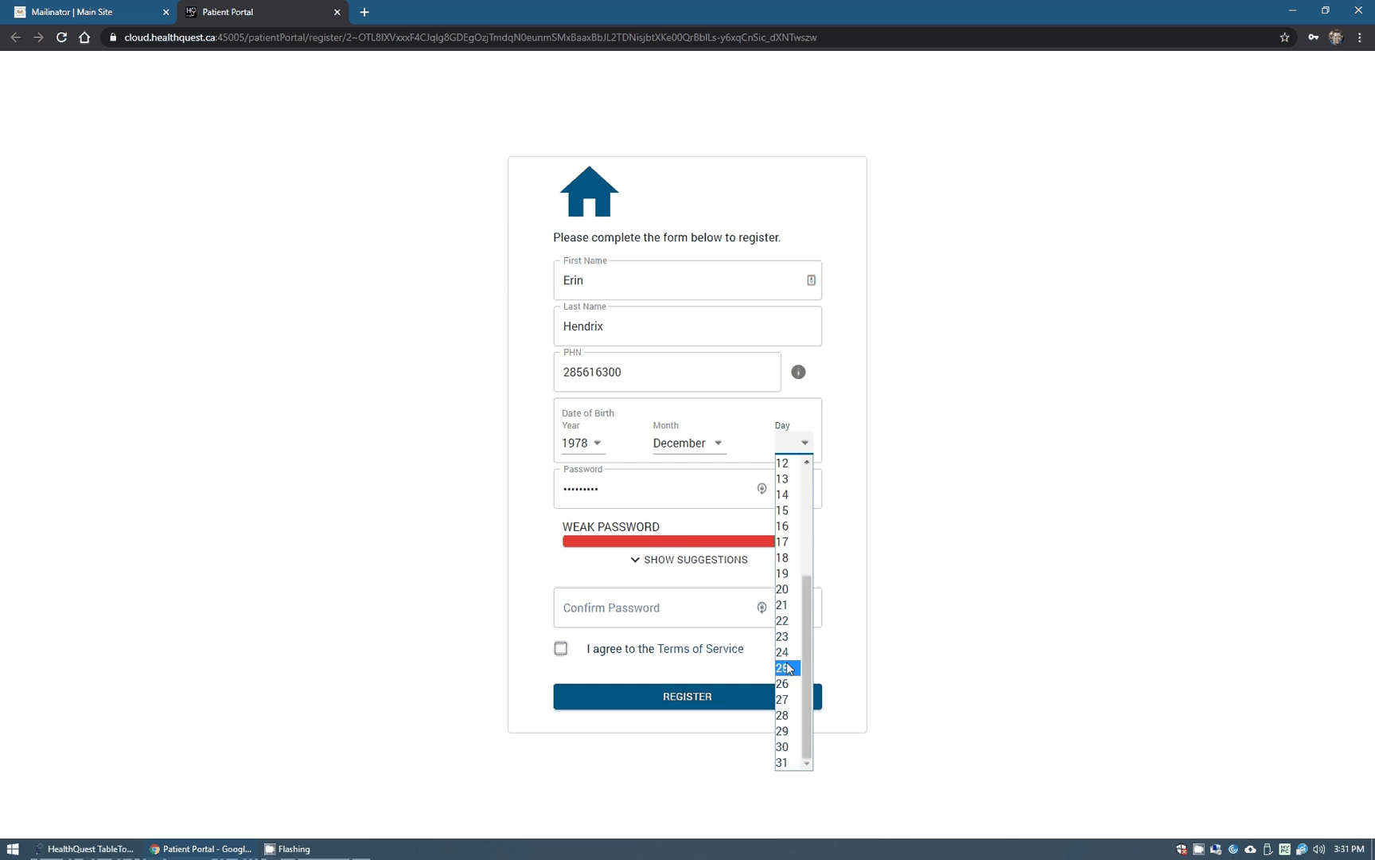
pyautogui.click(788, 654)
# Enter and confirm the account password, accept the Terms of Service, and register.
pyautogui.click(647, 490)
pyautogui.hotkey('ctrl', 'a')
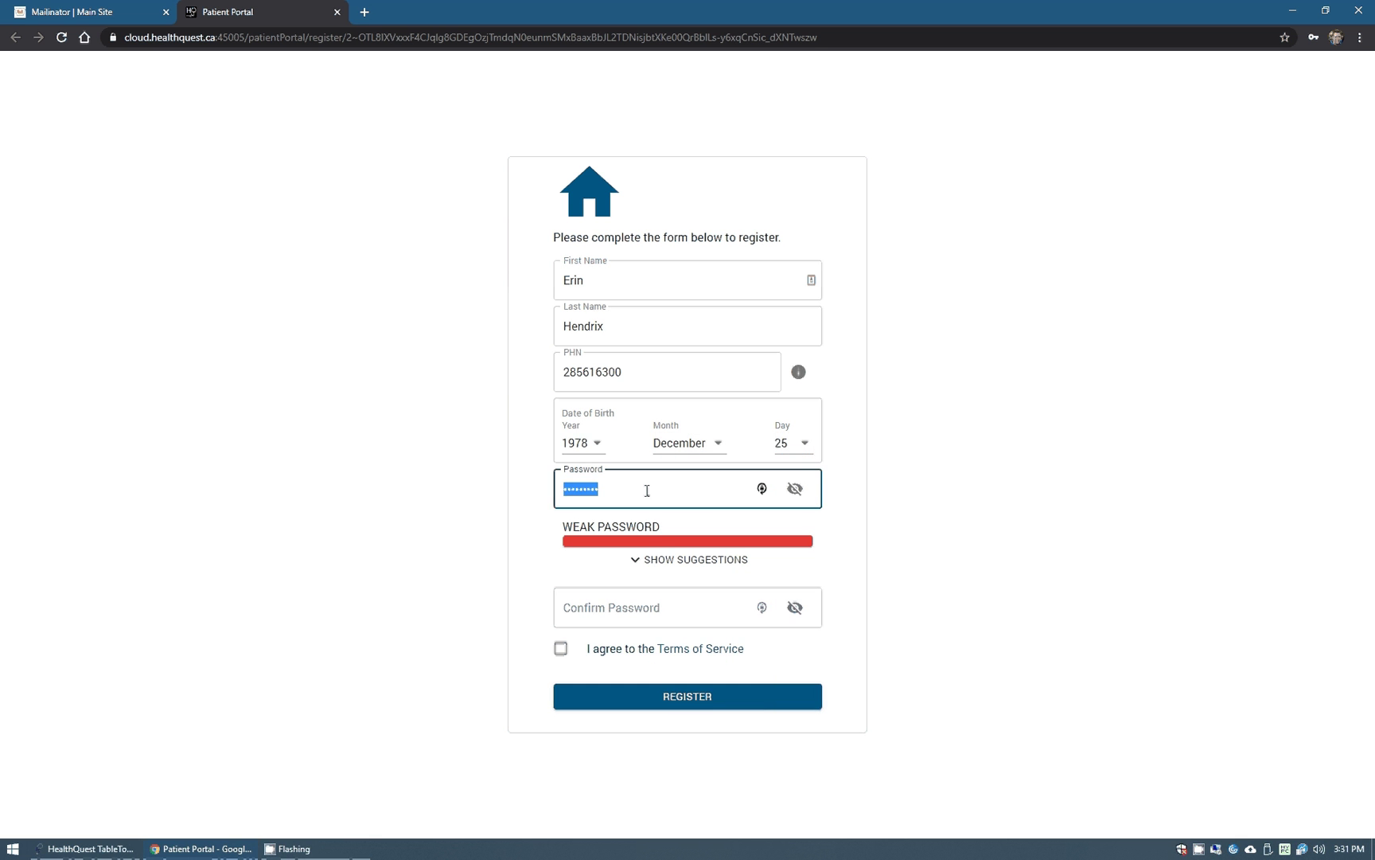
pyautogui.write('*********')
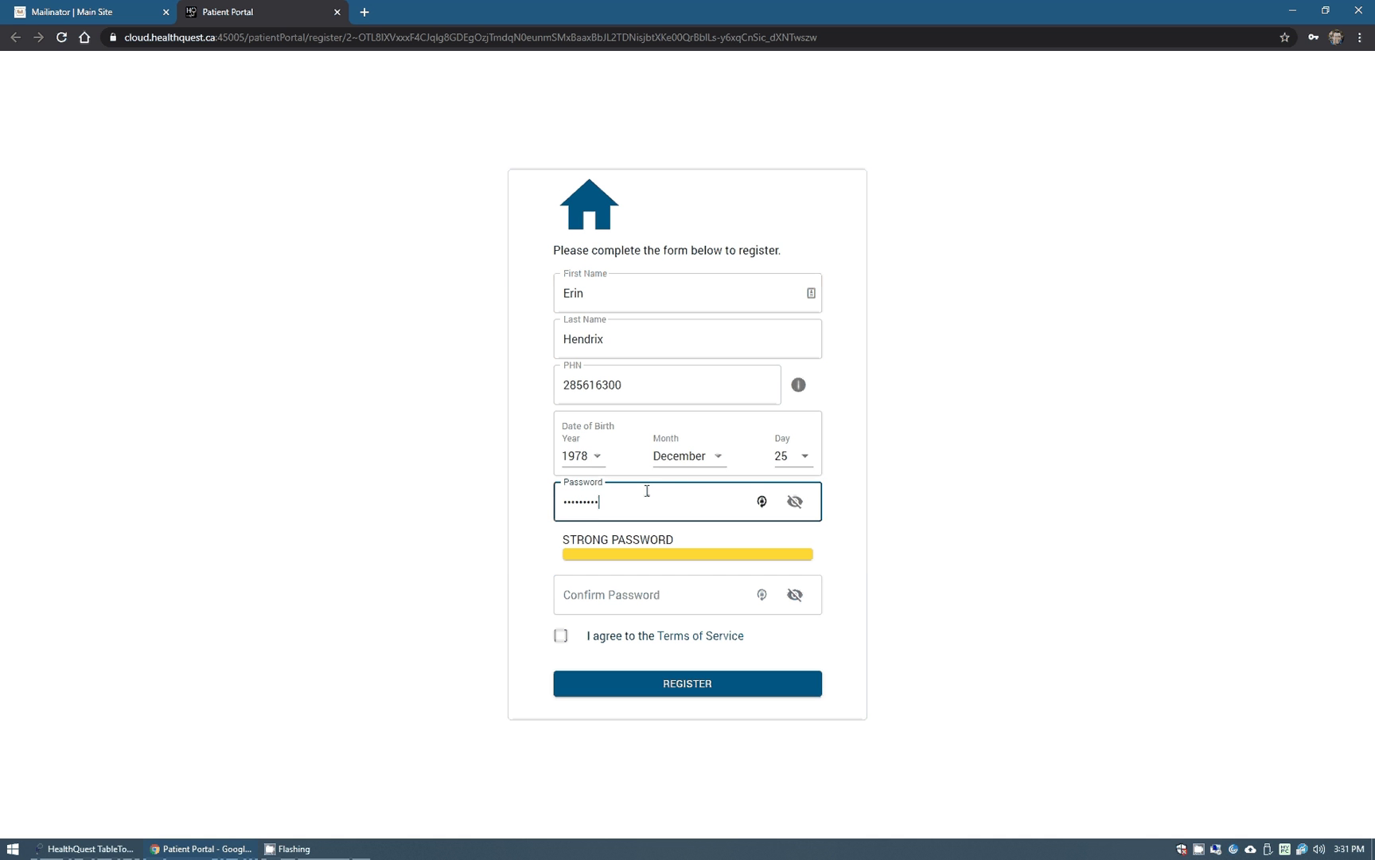
pyautogui.click(665, 593)
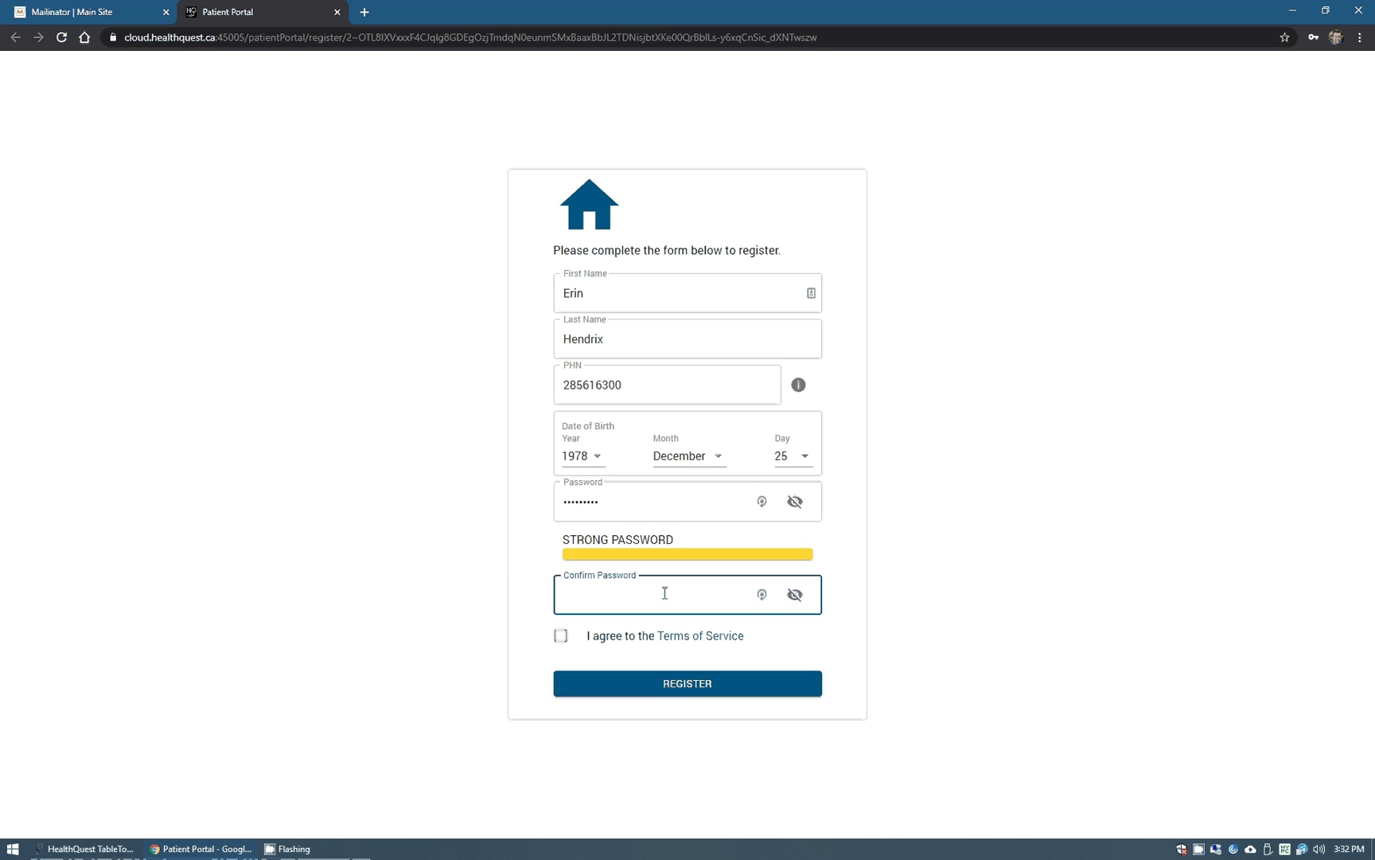
pyautogui.write('*********')
pyautogui.click(561, 636)
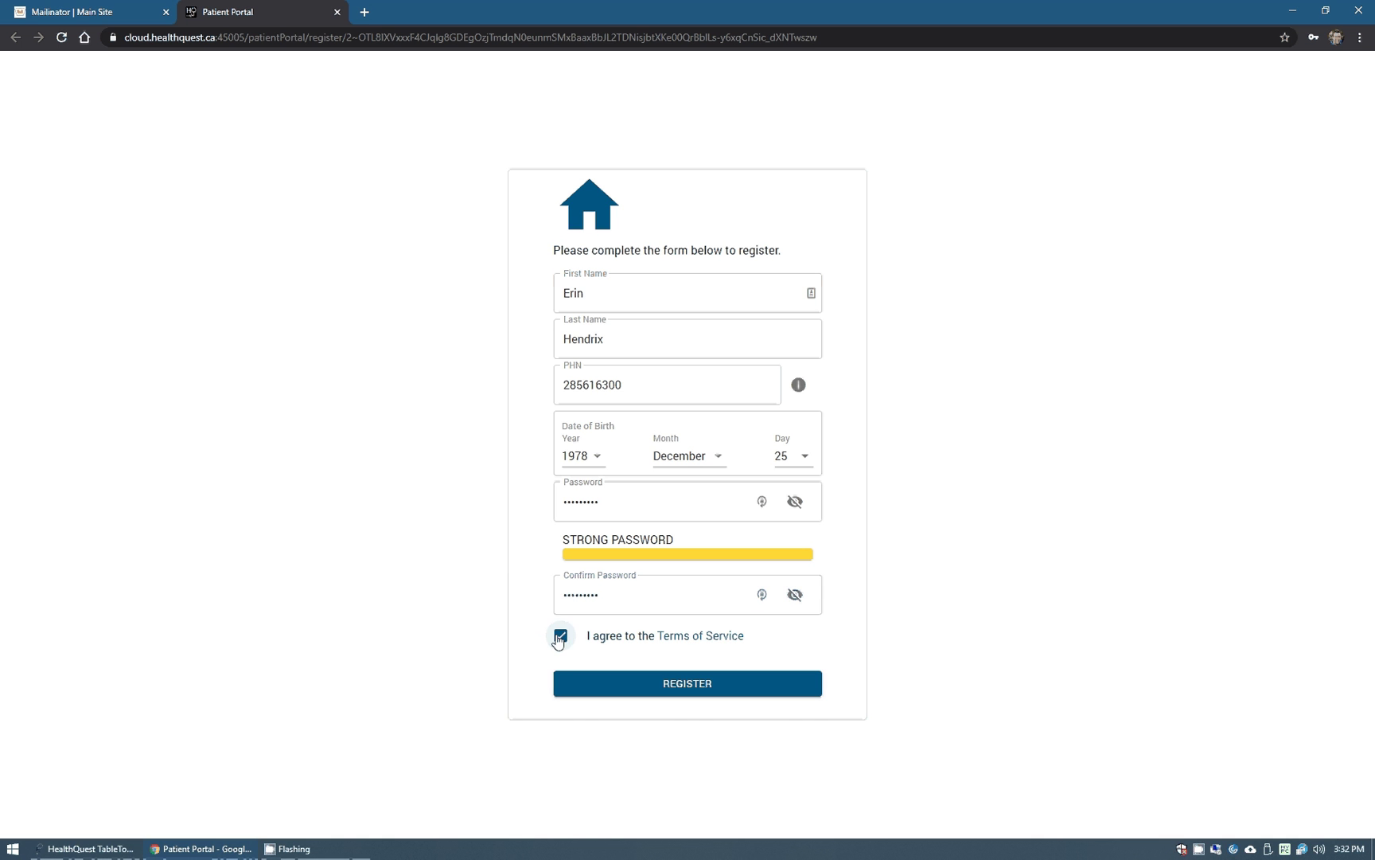
pyautogui.click(714, 697)
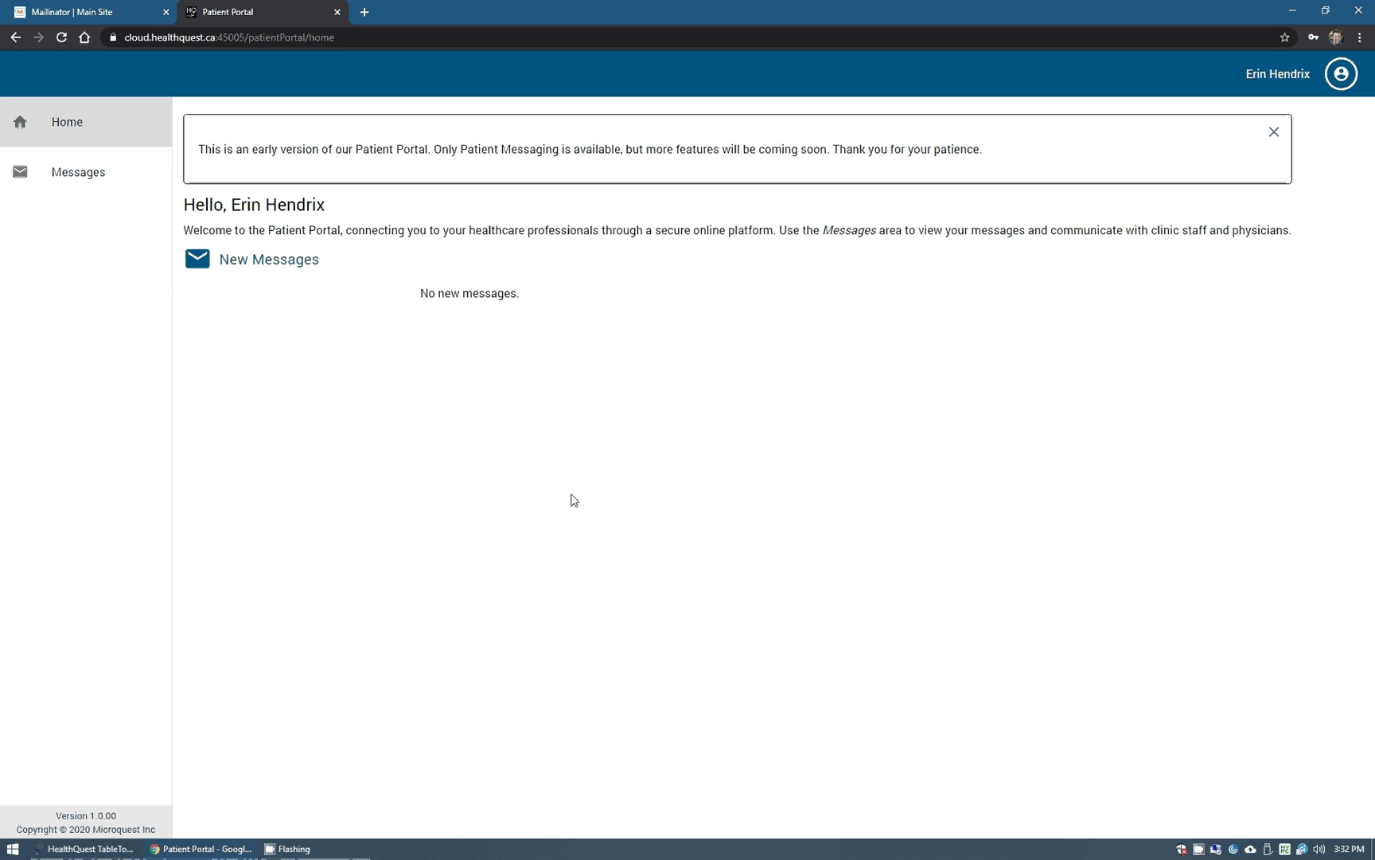
# Start a new portal message, dismiss the emergency disclaimer, and address it to Boardwalk Clinic.
pyautogui.click(97, 186)
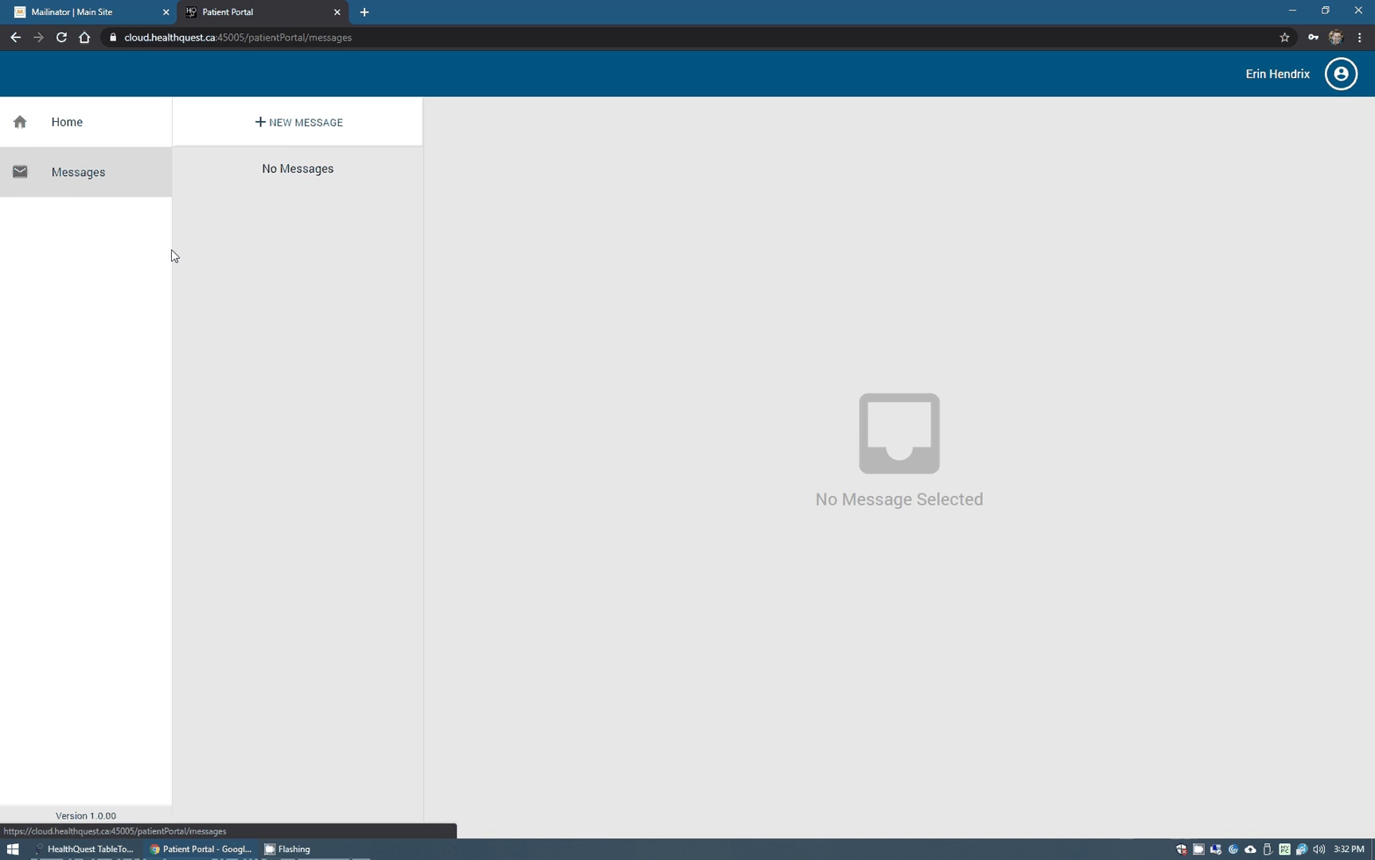
pyautogui.click(299, 128)
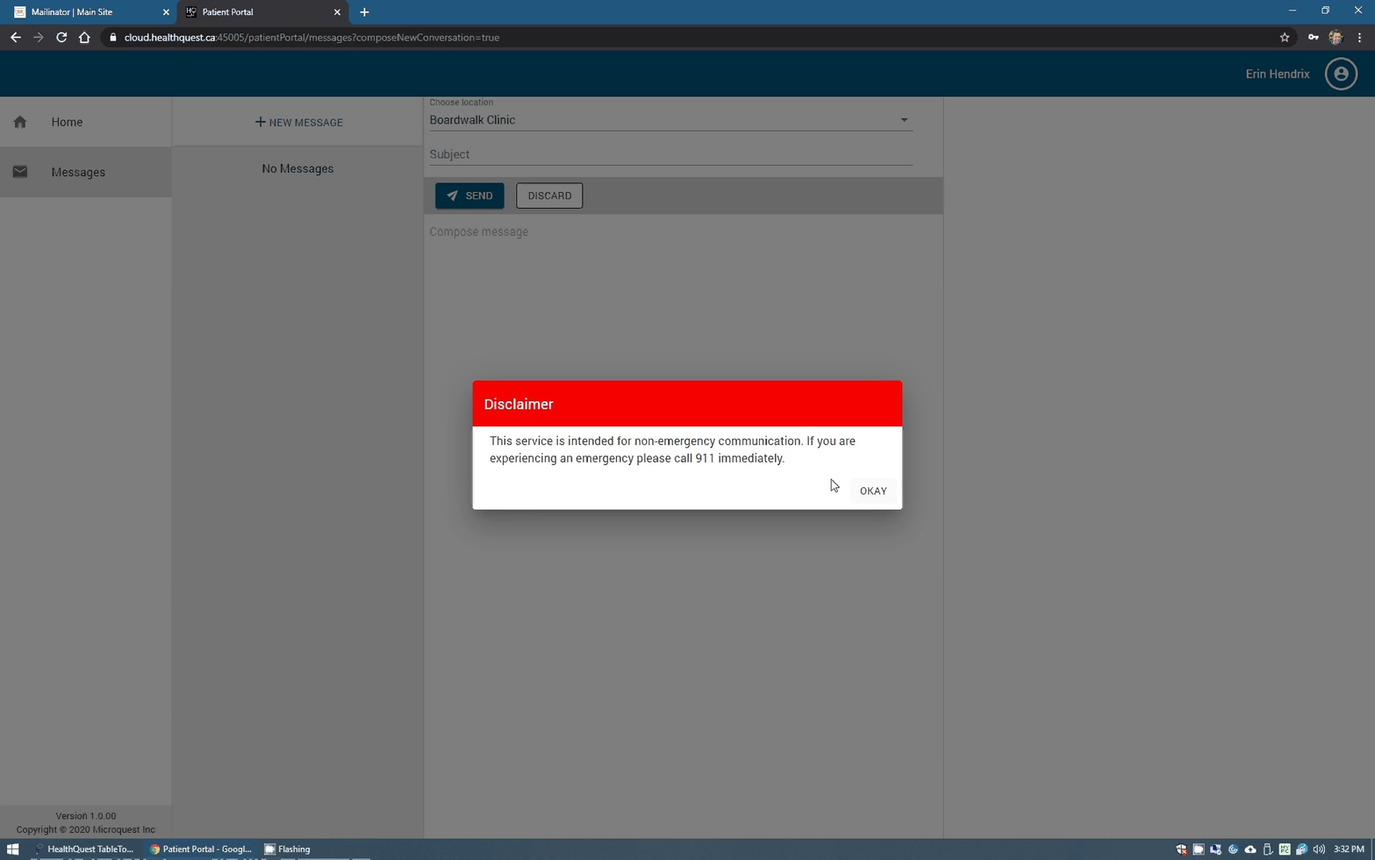
pyautogui.click(873, 491)
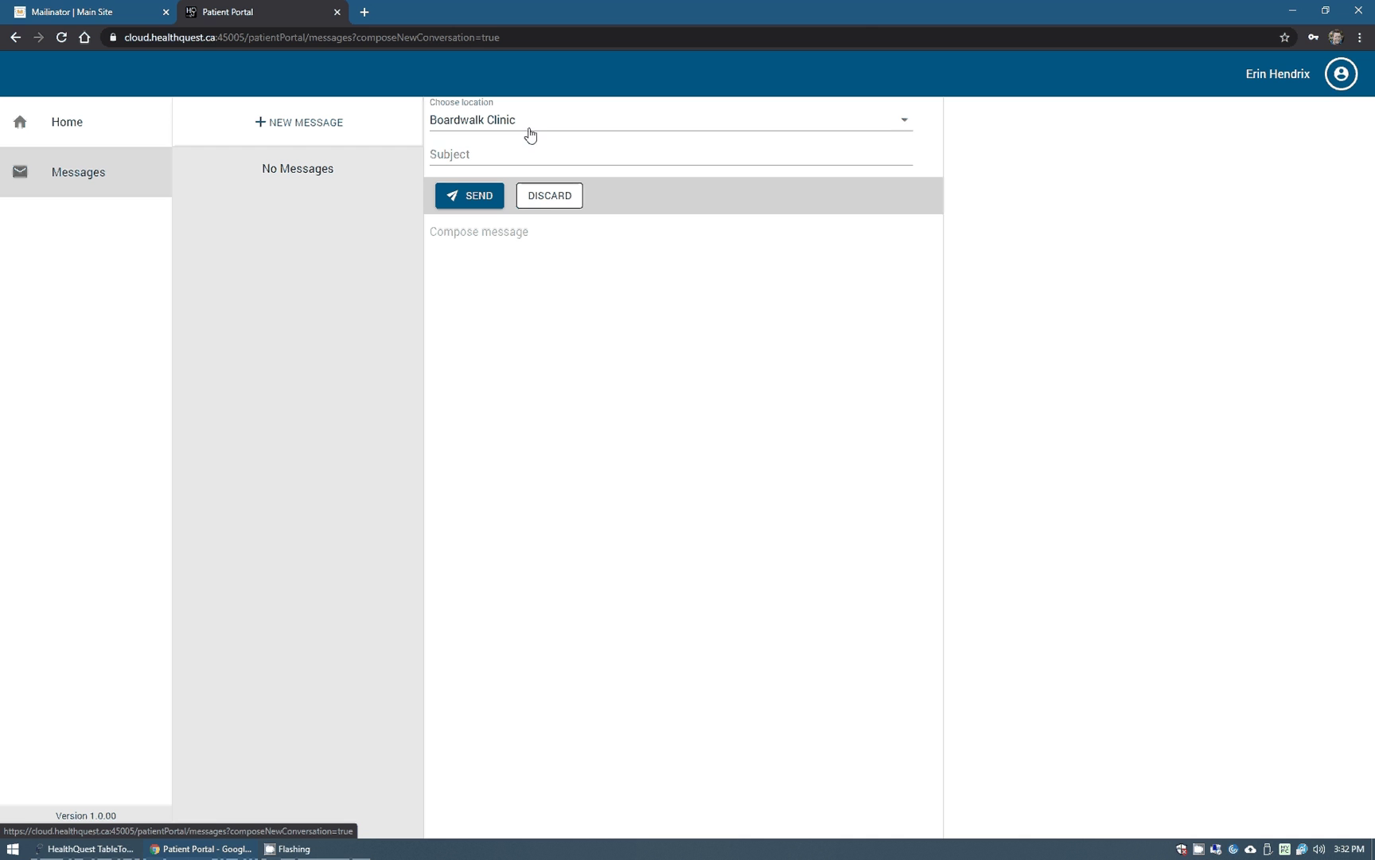
pyautogui.click(530, 131)
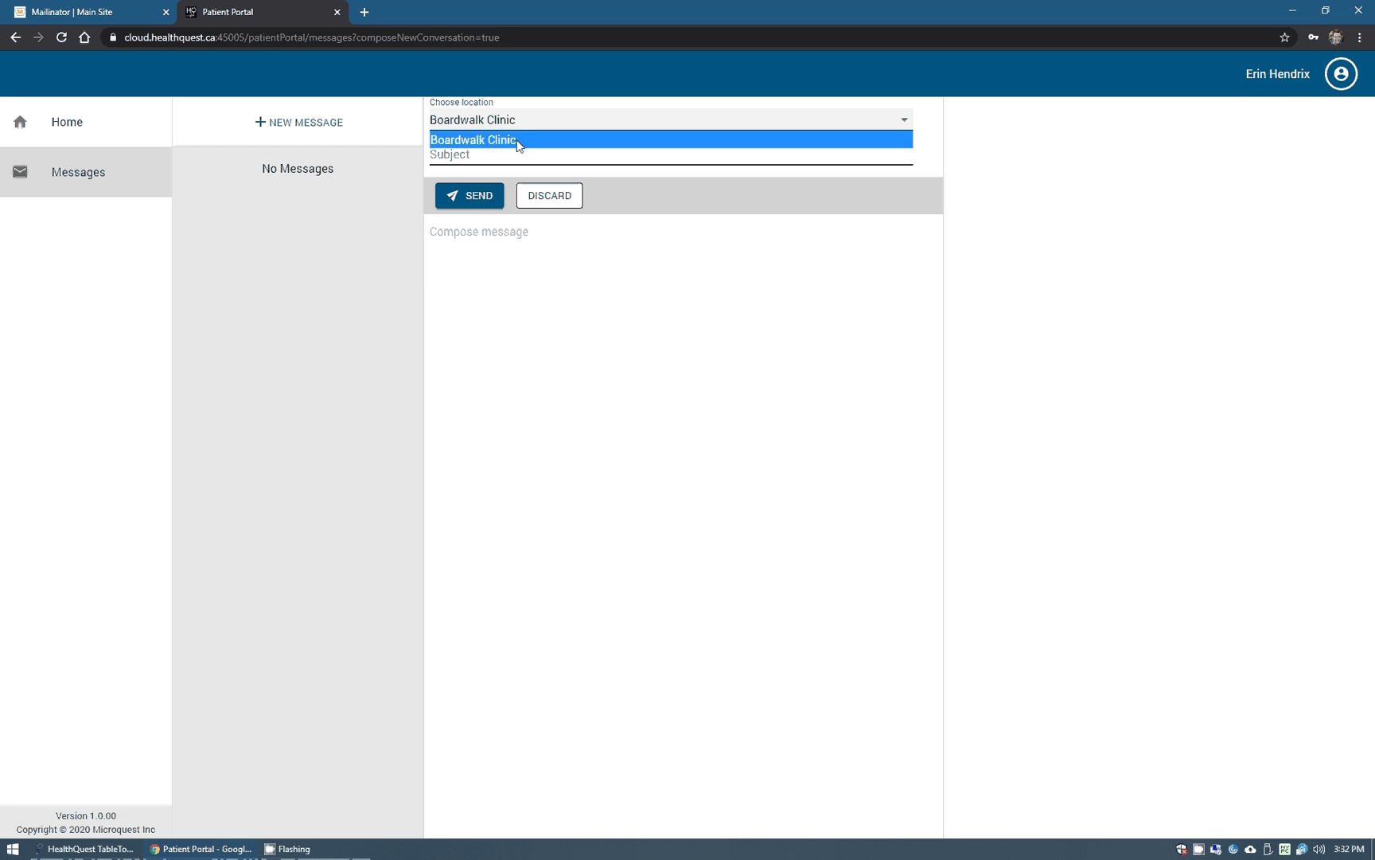
pyautogui.click(516, 141)
# Send it with subject 'Resend lab requisition', asking the clinic to resend the latest misplaced requisition.
pyautogui.click(508, 151)
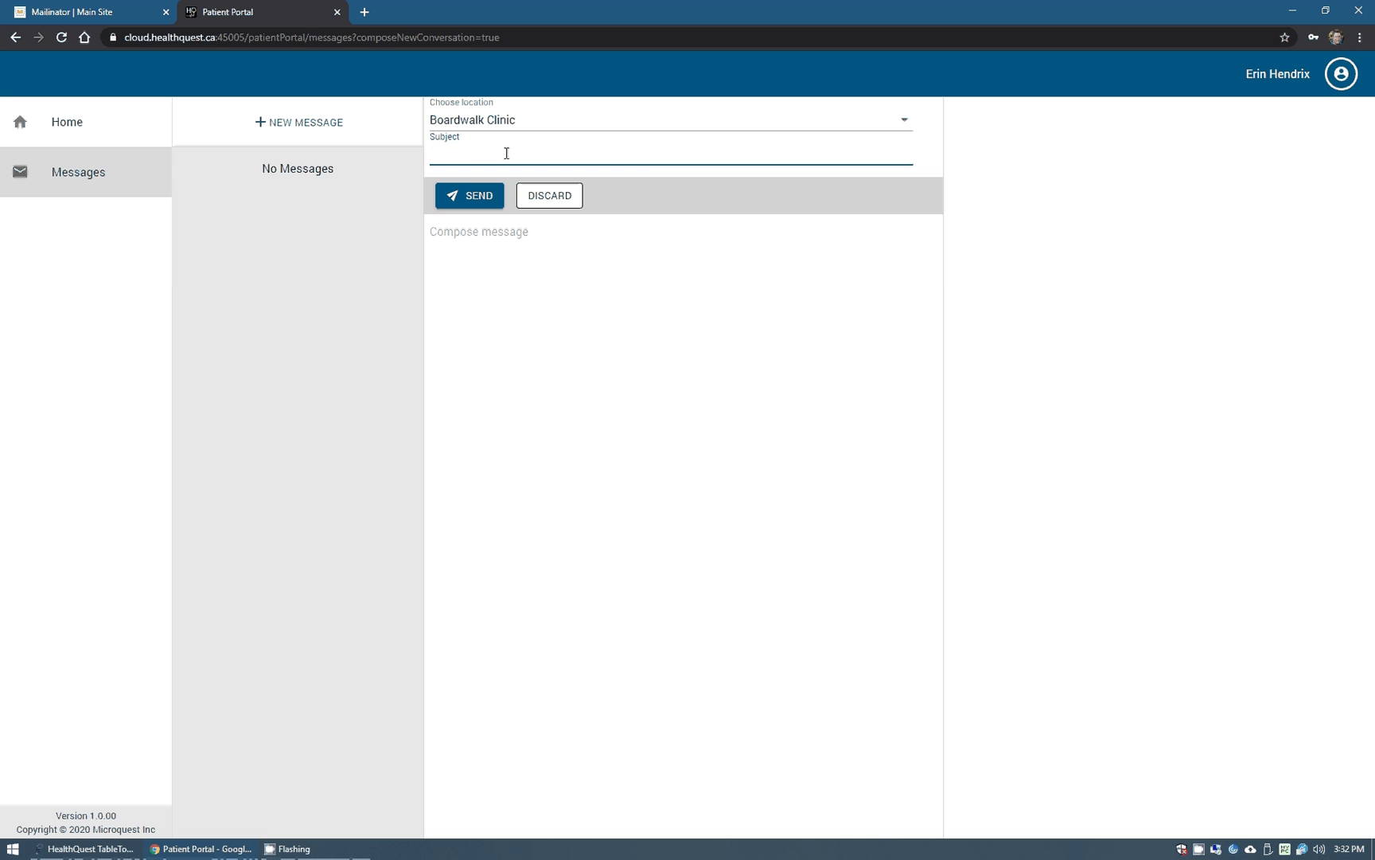
pyautogui.write('Resend lab requisition')
pyautogui.click(517, 229)
pyautogui.write('Can yo pl')
pyautogui.press('BackSpace')
pyautogui.press('BackSpace')
pyautogui.press('BackSpace')
pyautogui.write('u ple')
pyautogui.press('BackSpace')
pyautogui.press('BackSpace')
pyautogui.write('lease resend our latst req')
pyautogui.press('BackSpace')
pyautogui.press('BackSpace')
pyautogui.press('BackSpace')
pyautogui.press('BackSpace')
pyautogui.press('BackSpace')
pyautogui.press('BackSpace')
pyautogui.write('est requisition?  I have misplaced it?')
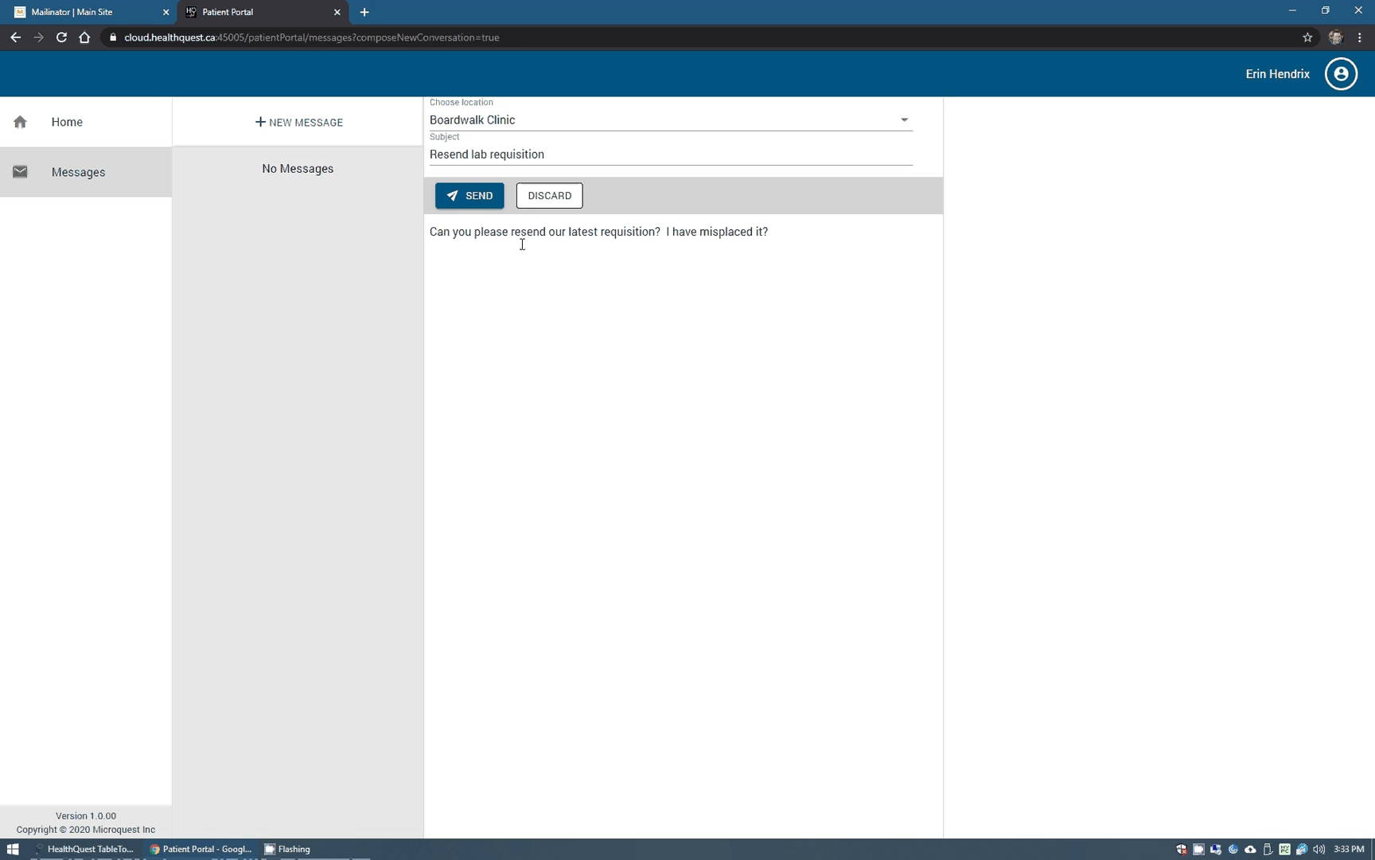
pyautogui.click(483, 198)
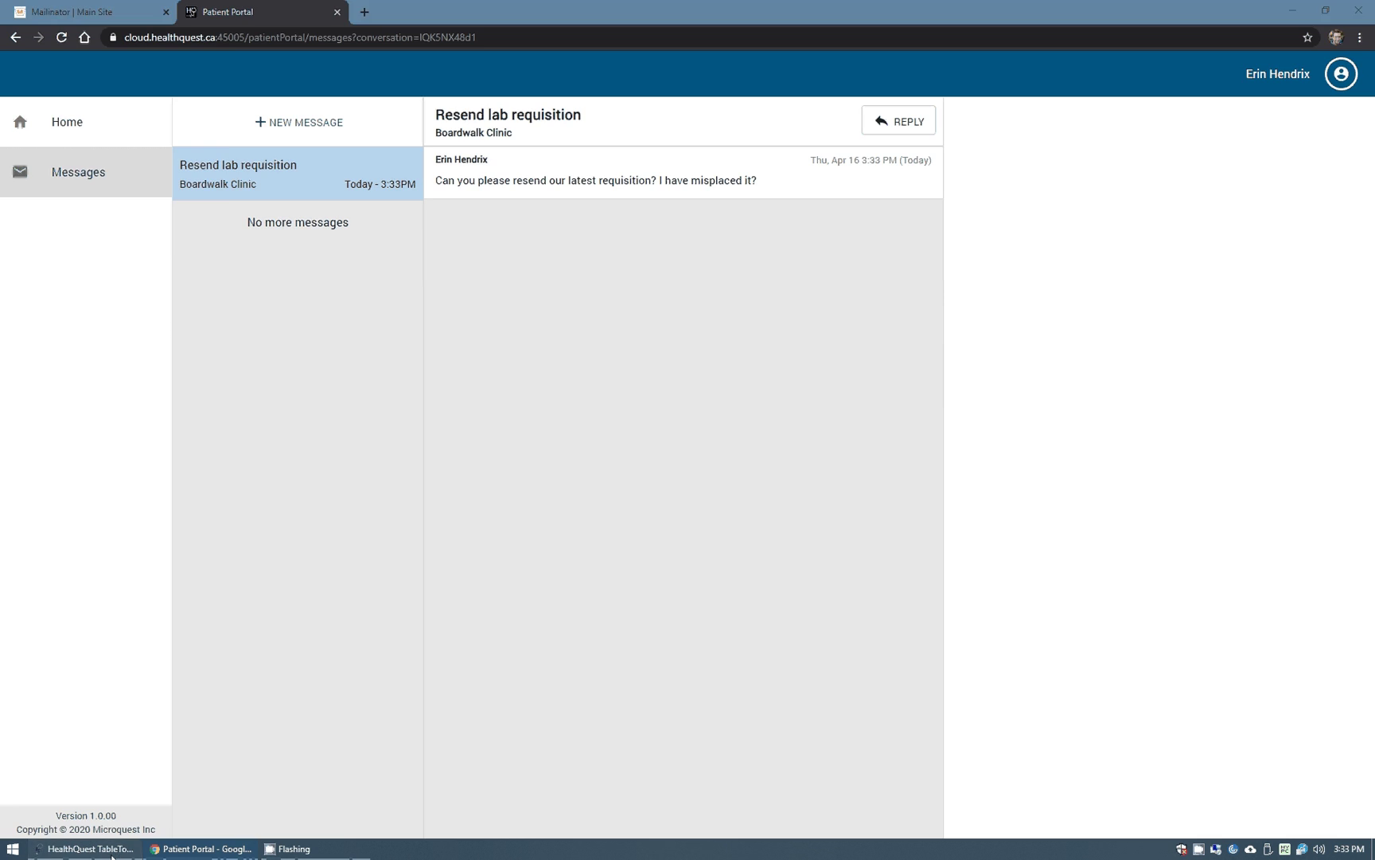
pyautogui.click(84, 849)
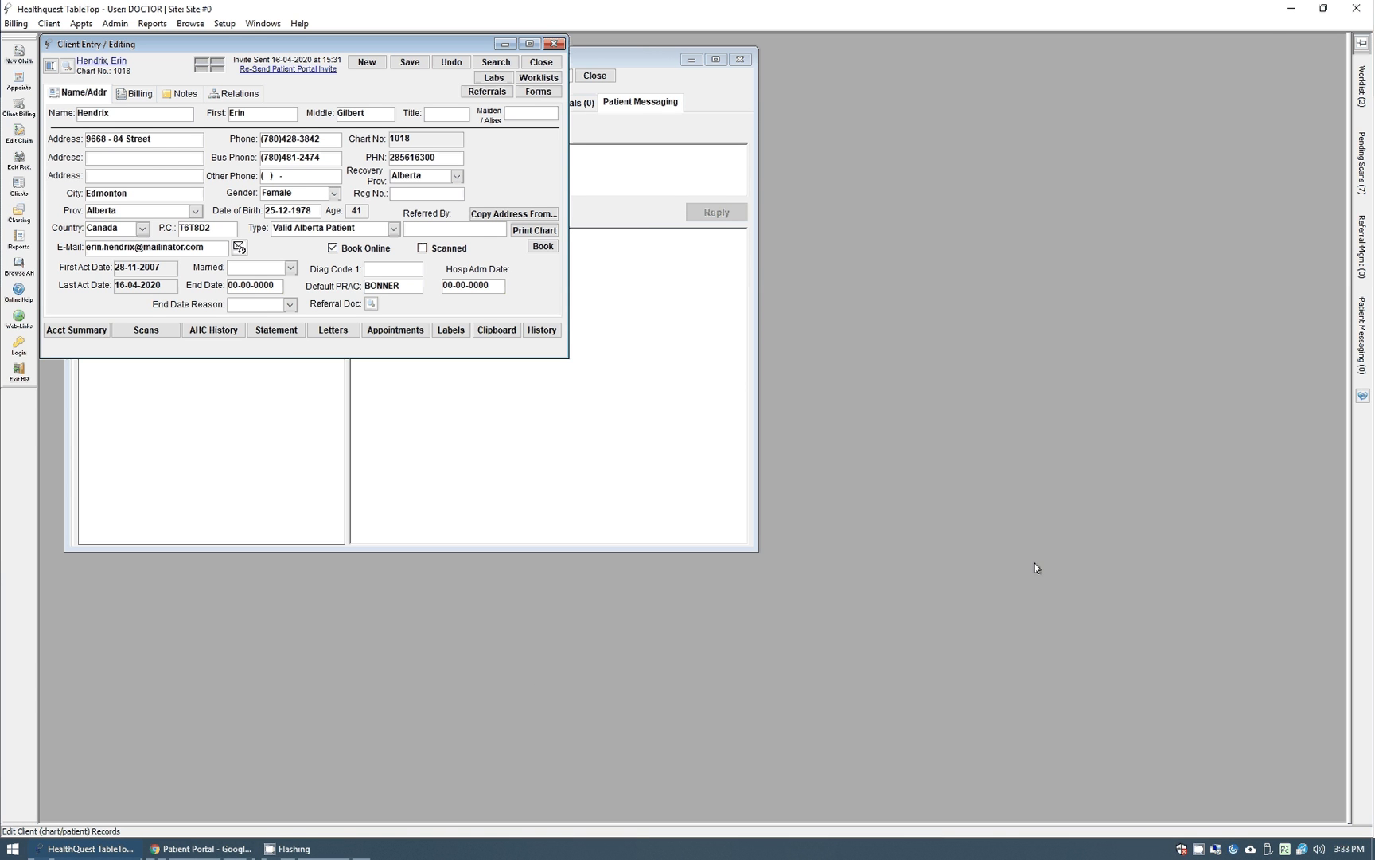
# Show only open conversations and assign the Resend lab requisition conversation to the doctor.
pyautogui.moveTo(1348, 440)
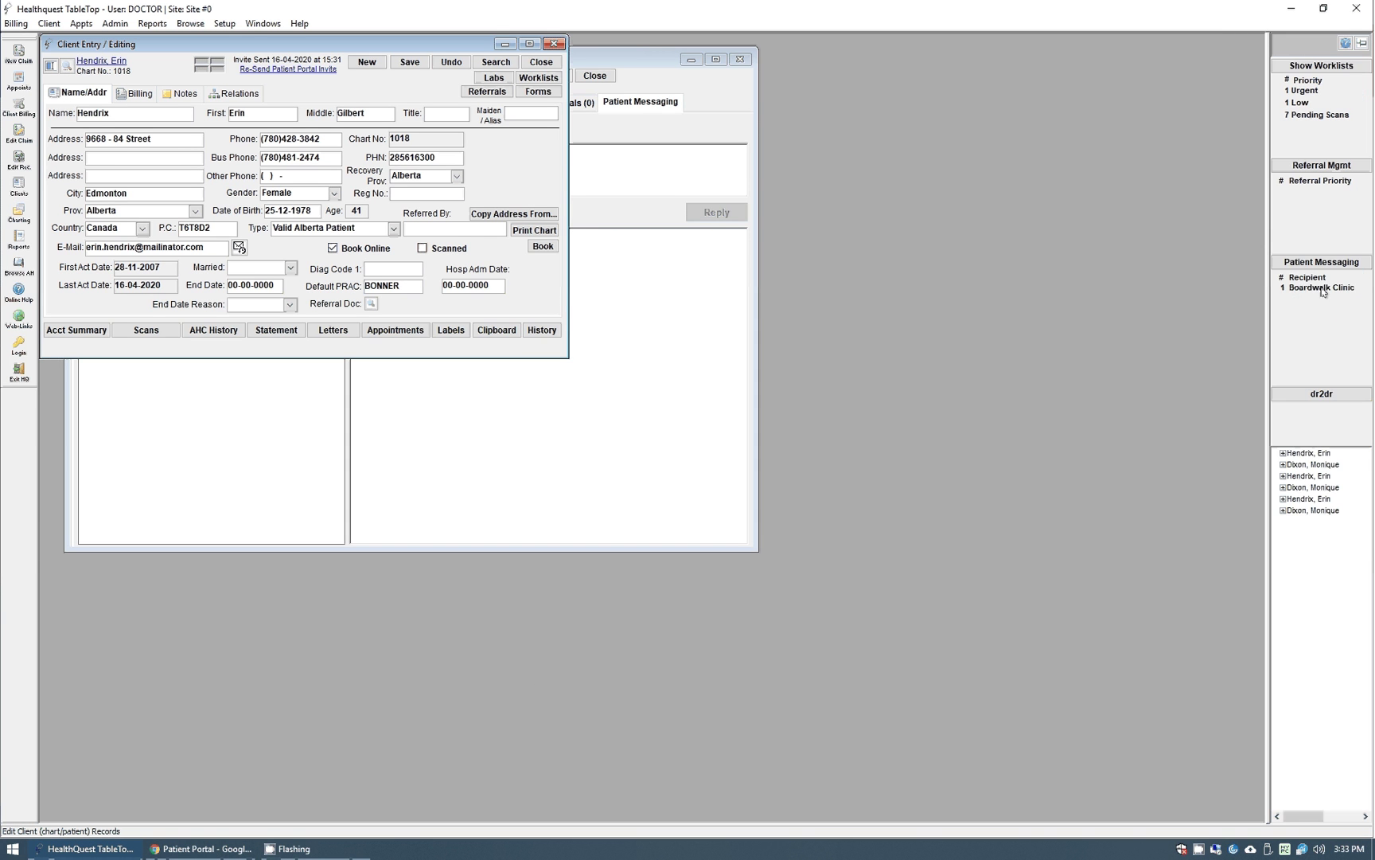
pyautogui.click(1321, 262)
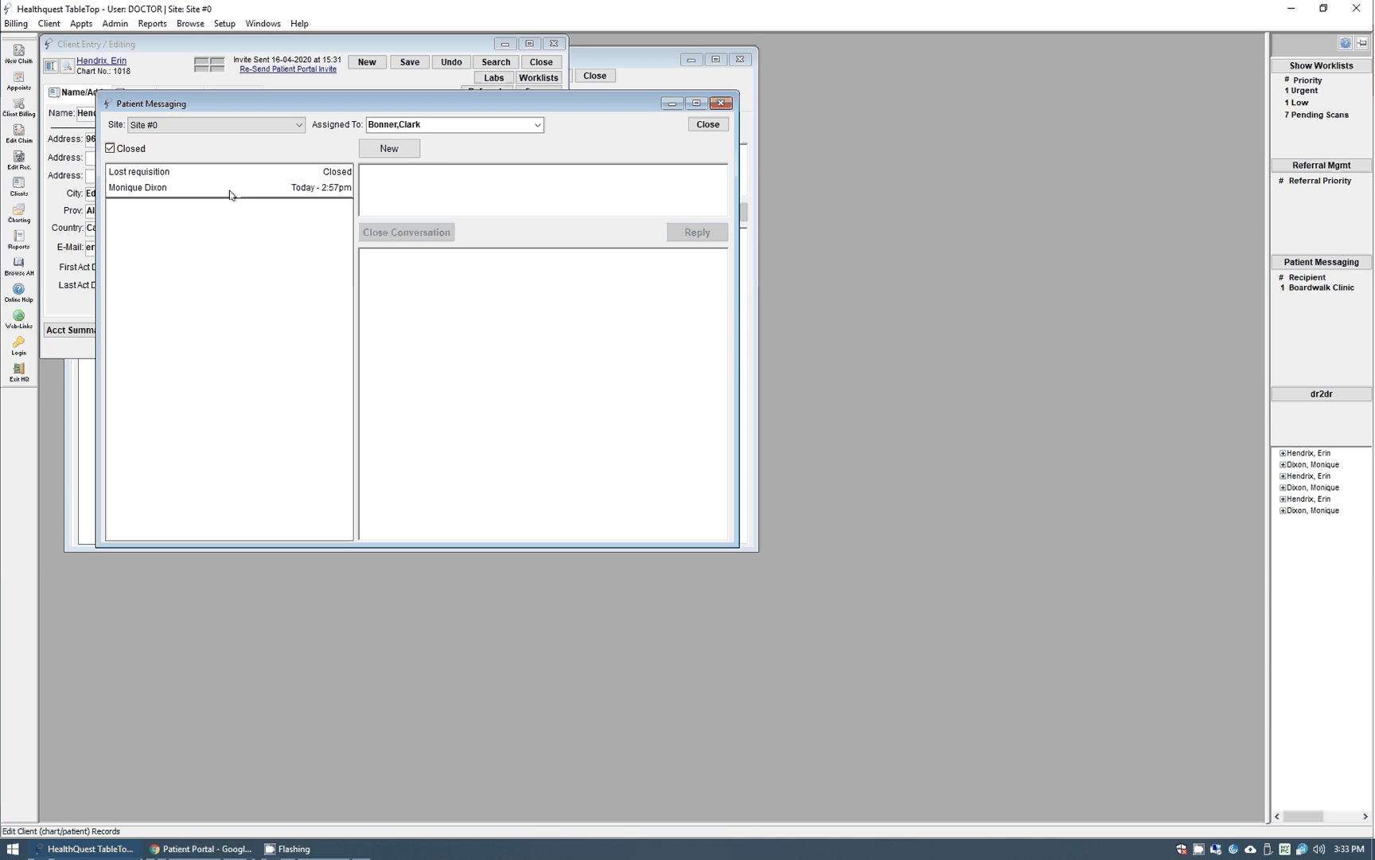
pyautogui.click(125, 150)
pyautogui.click(125, 150)
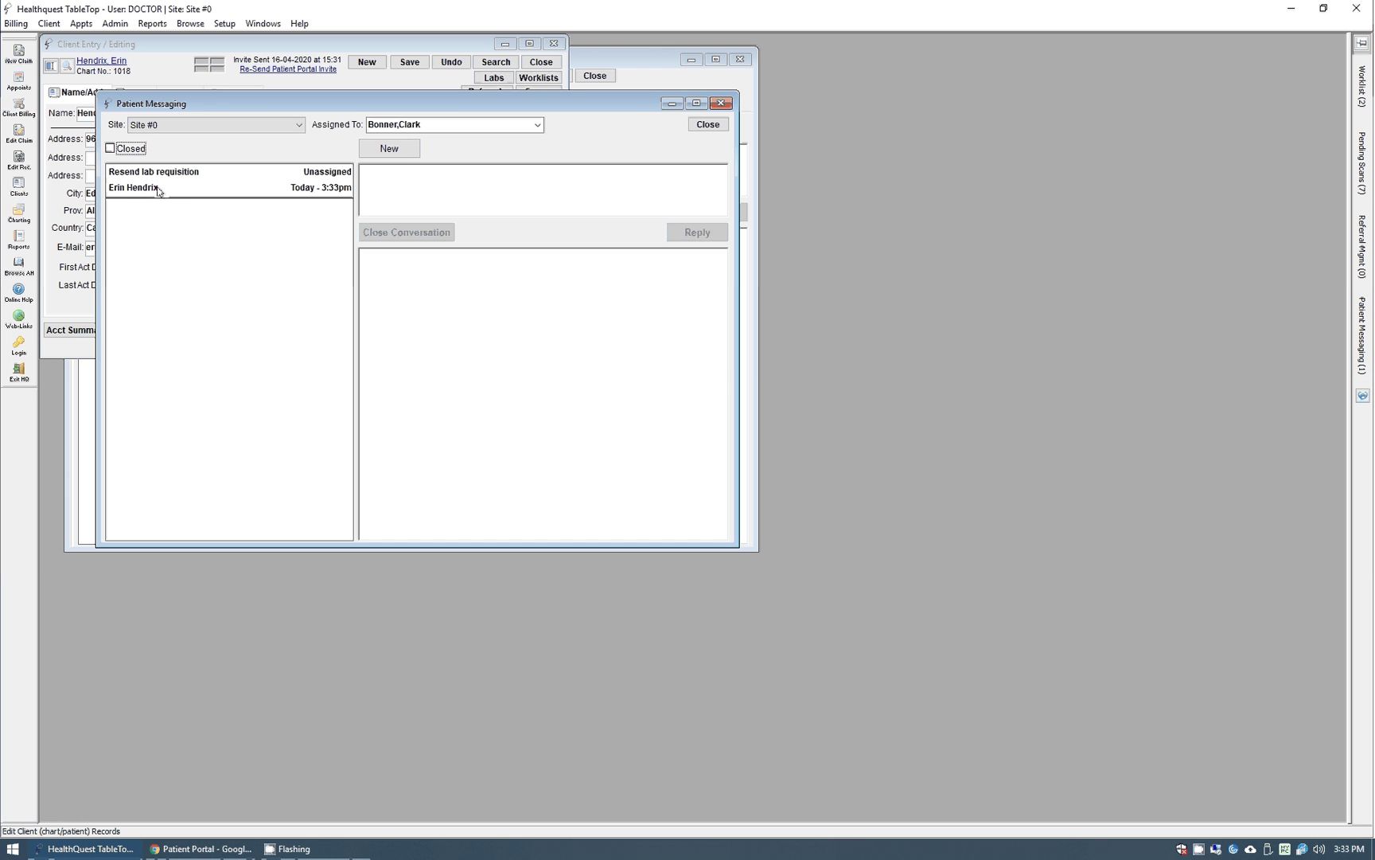
pyautogui.click(265, 191)
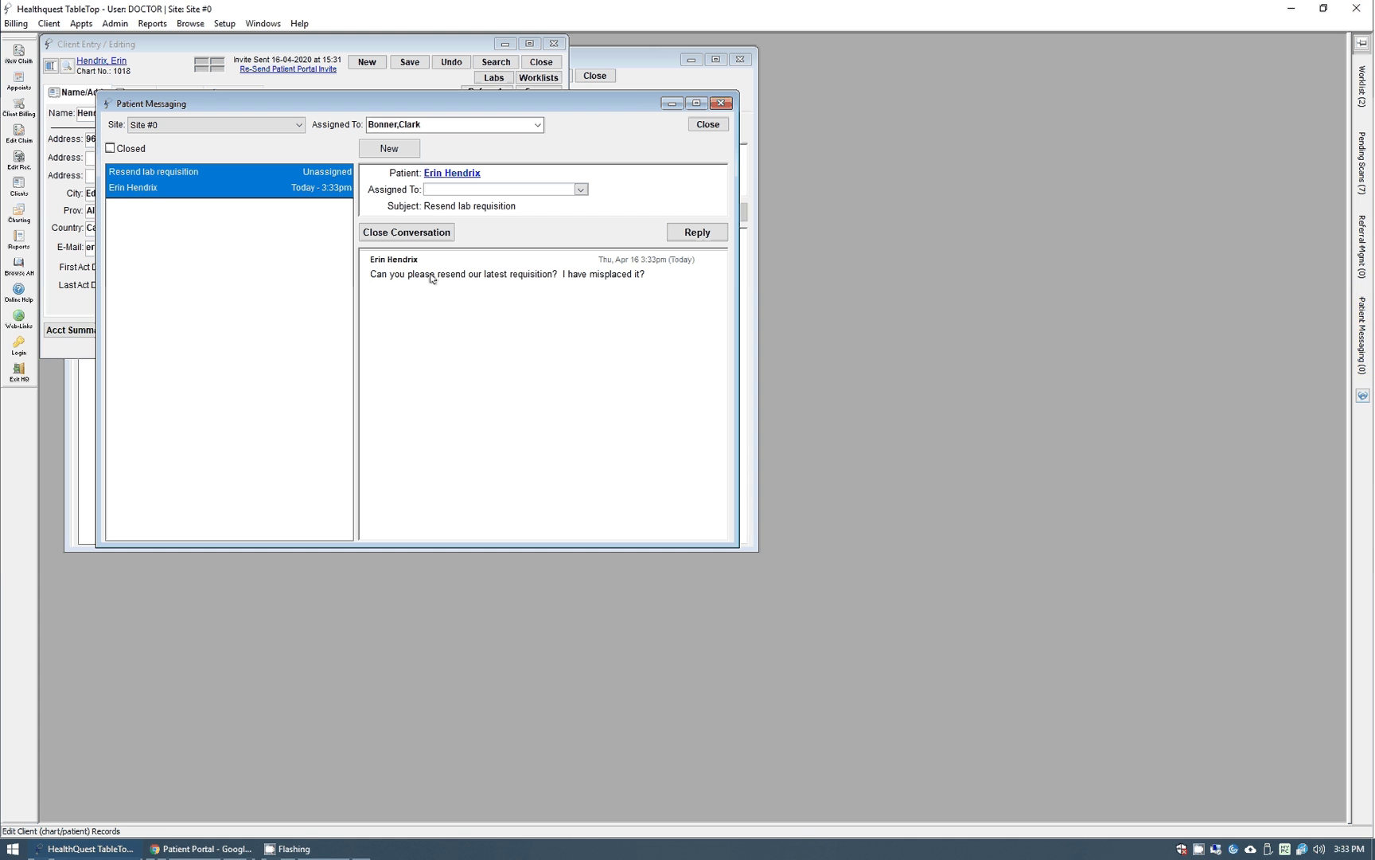
pyautogui.click(582, 191)
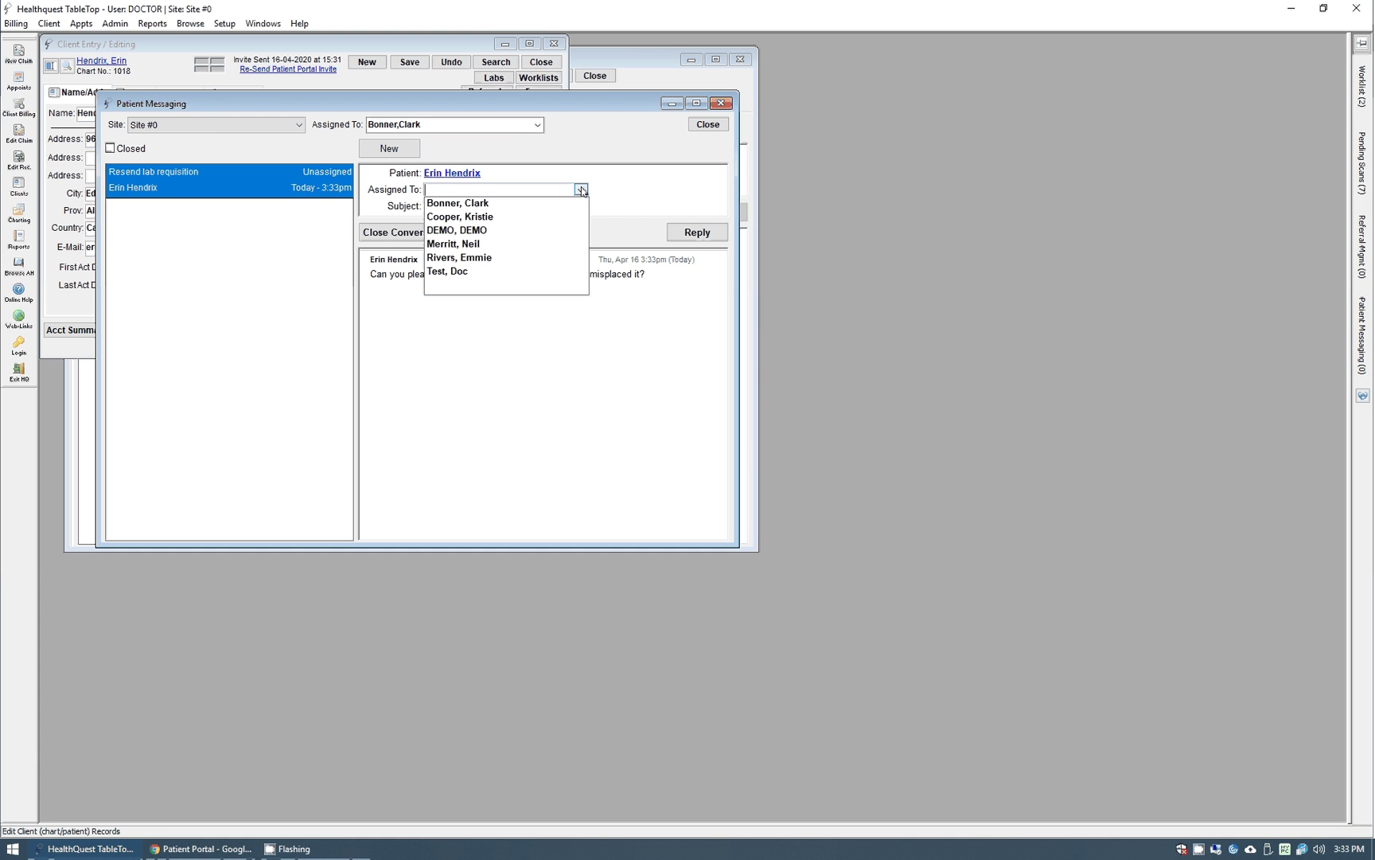
pyautogui.click(474, 204)
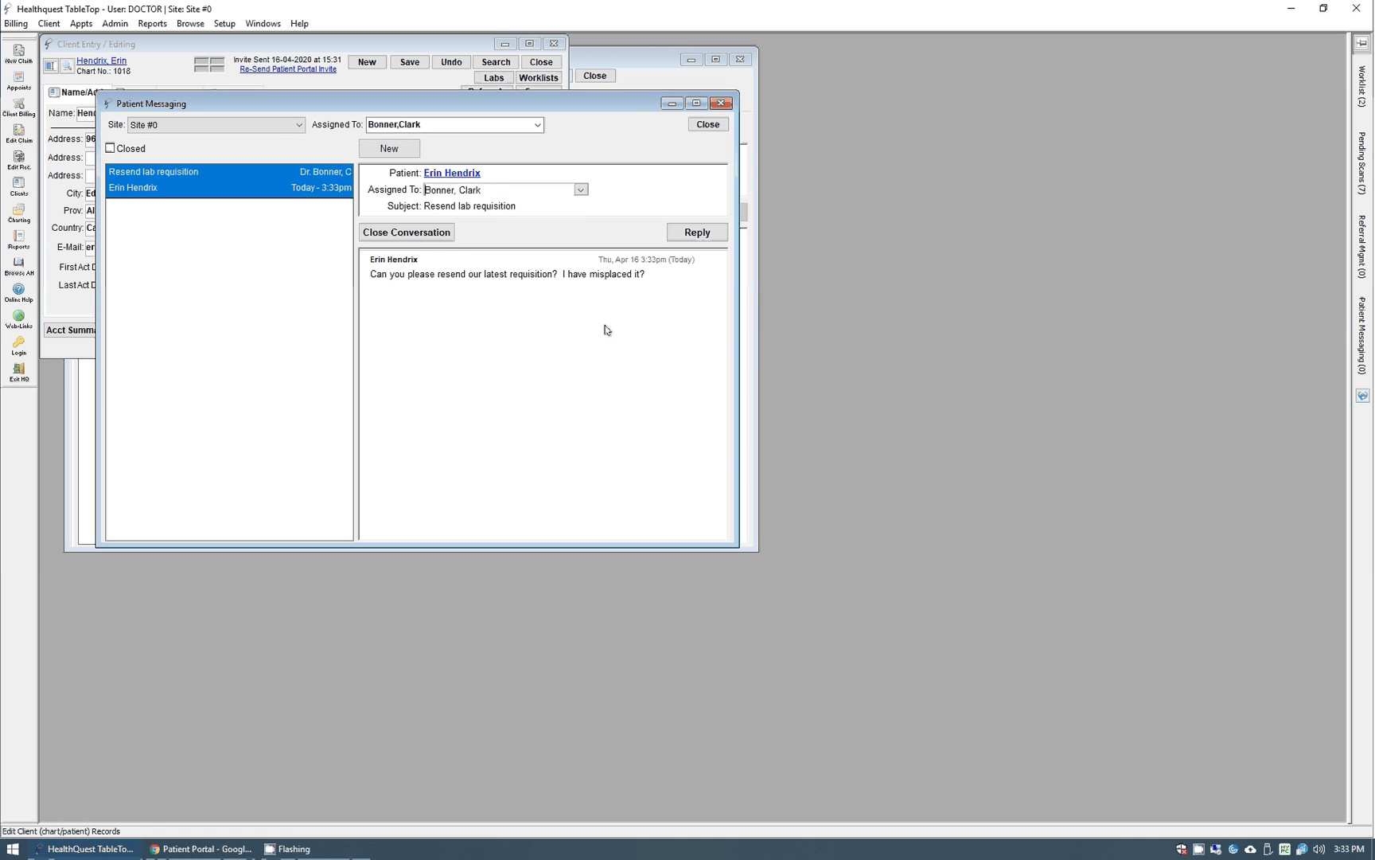
# Draft the reply 'Of course, please see attached!' and begin adding an attachment.
pyautogui.click(698, 234)
pyautogui.click(452, 266)
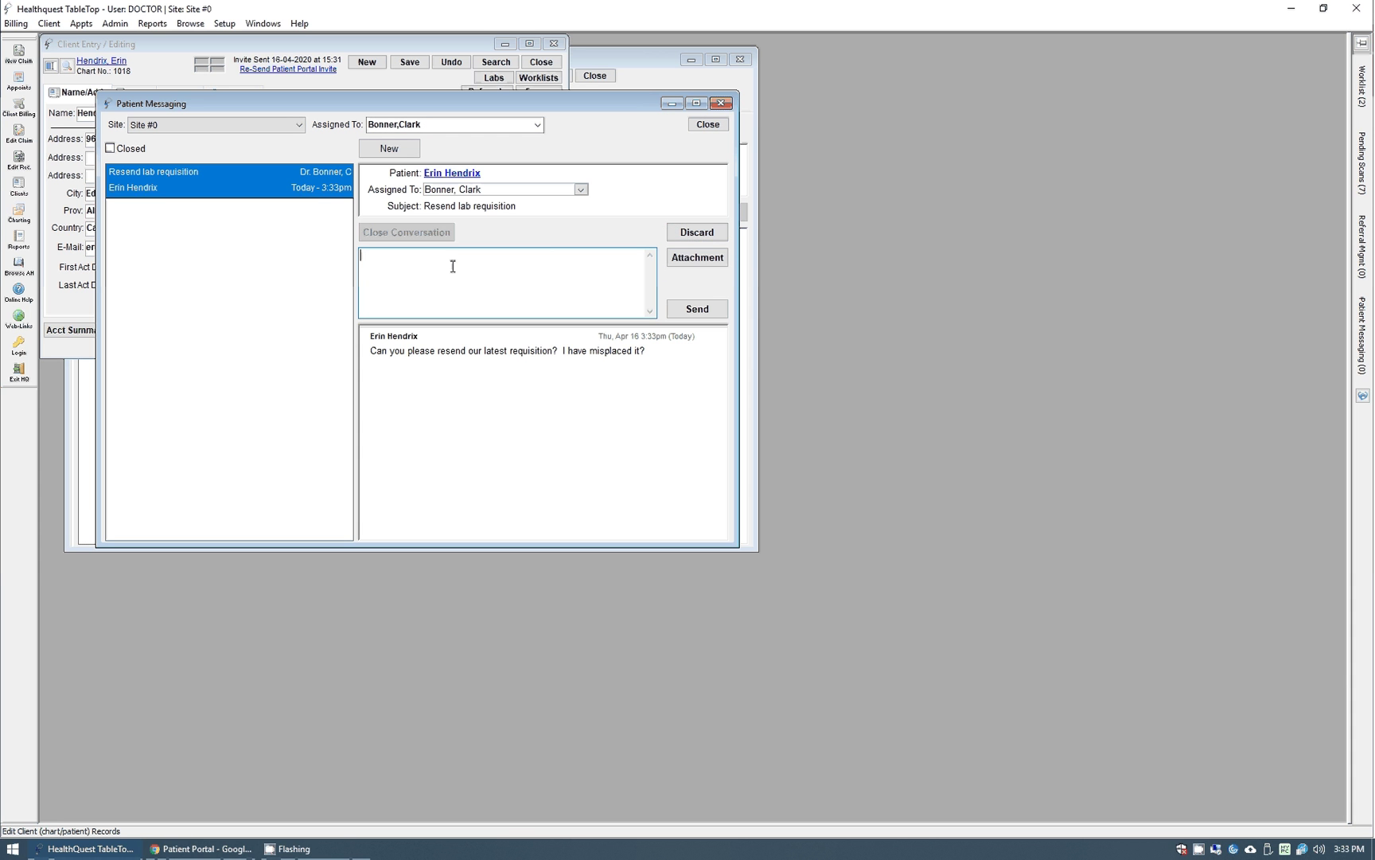
pyautogui.write('Of course, please see attached!')
pyautogui.click(677, 259)
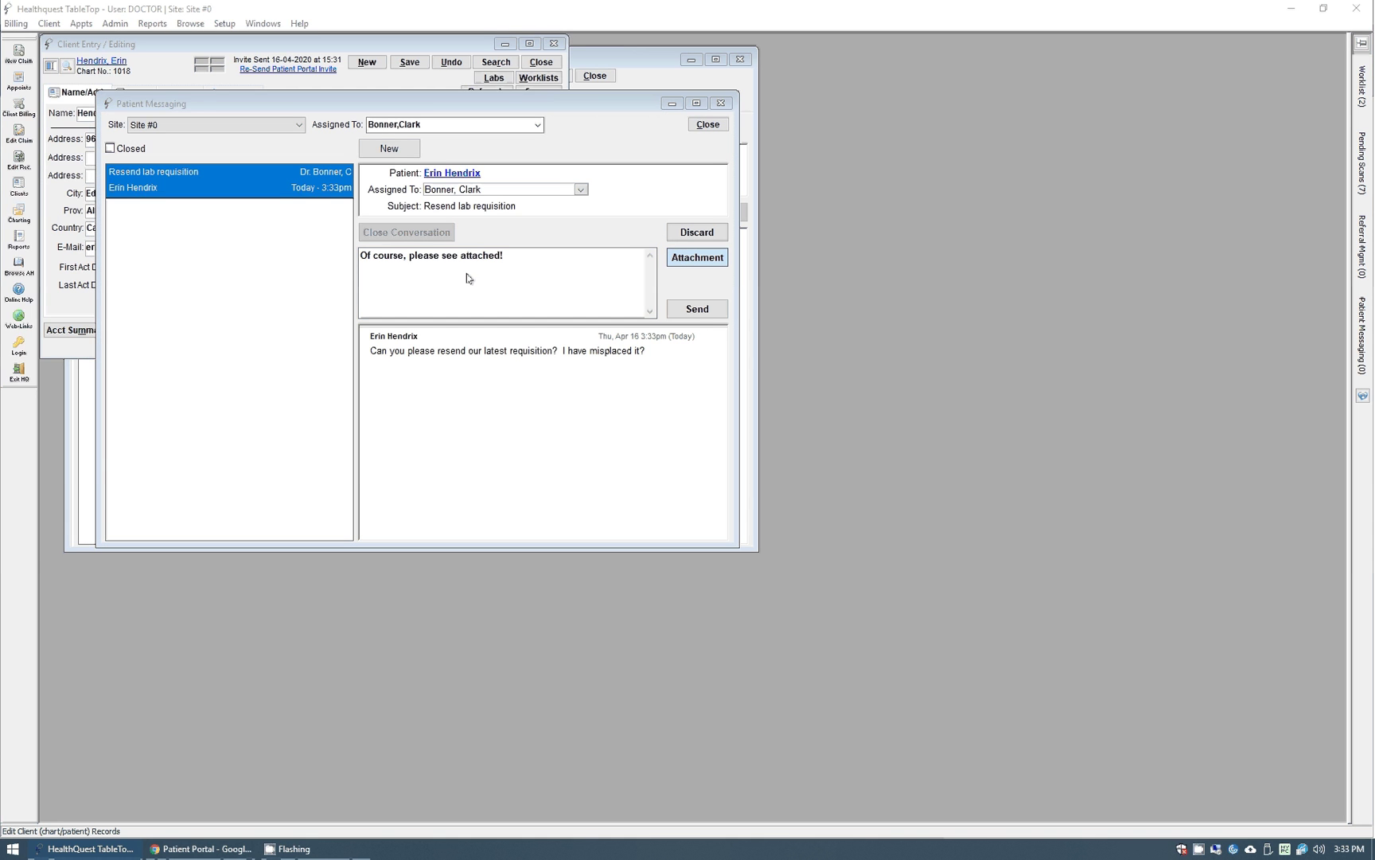
# Attach the Dynalife Routine Requisition form as a PDF and send the reply.
pyautogui.click(340, 44)
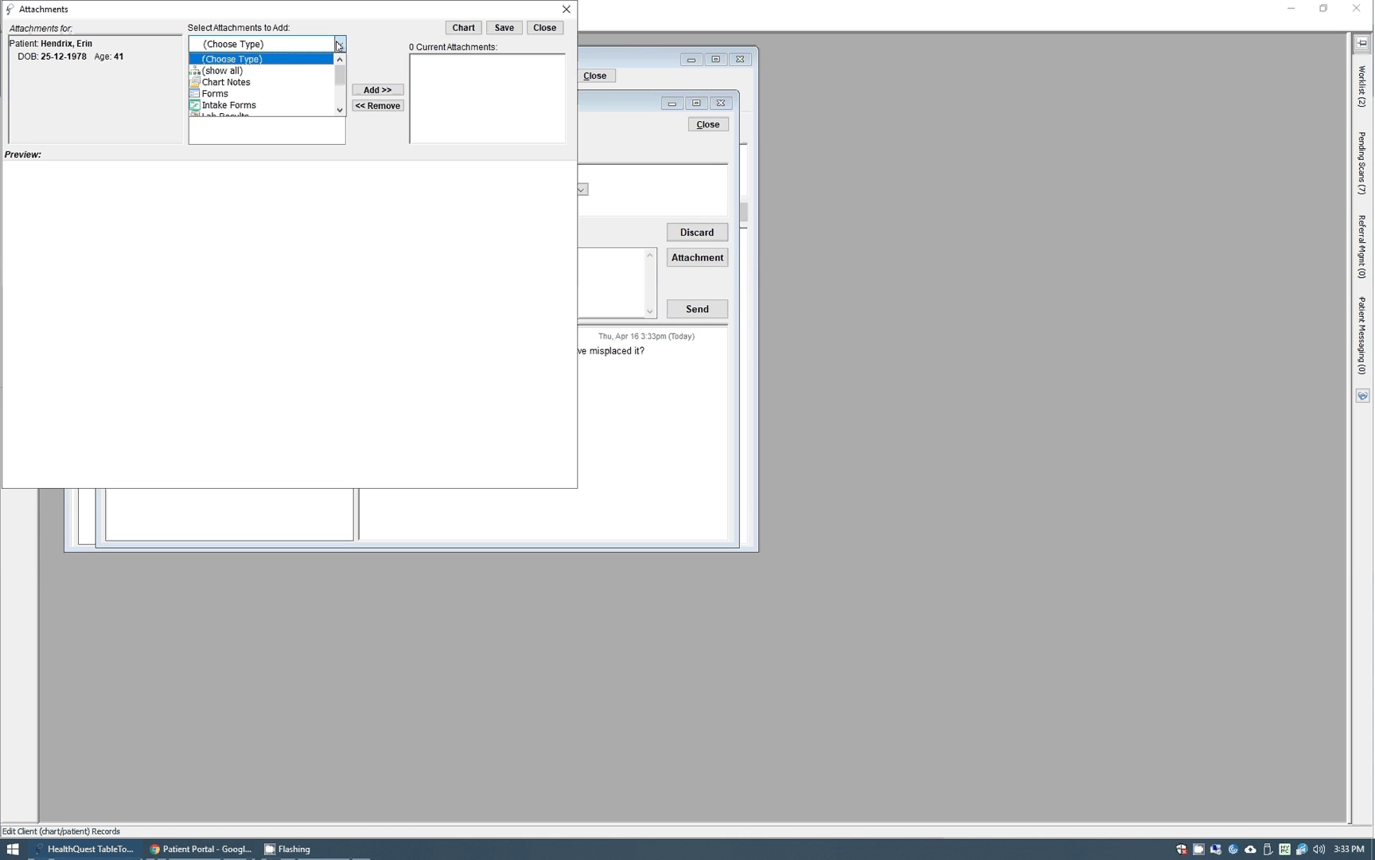
pyautogui.click(209, 94)
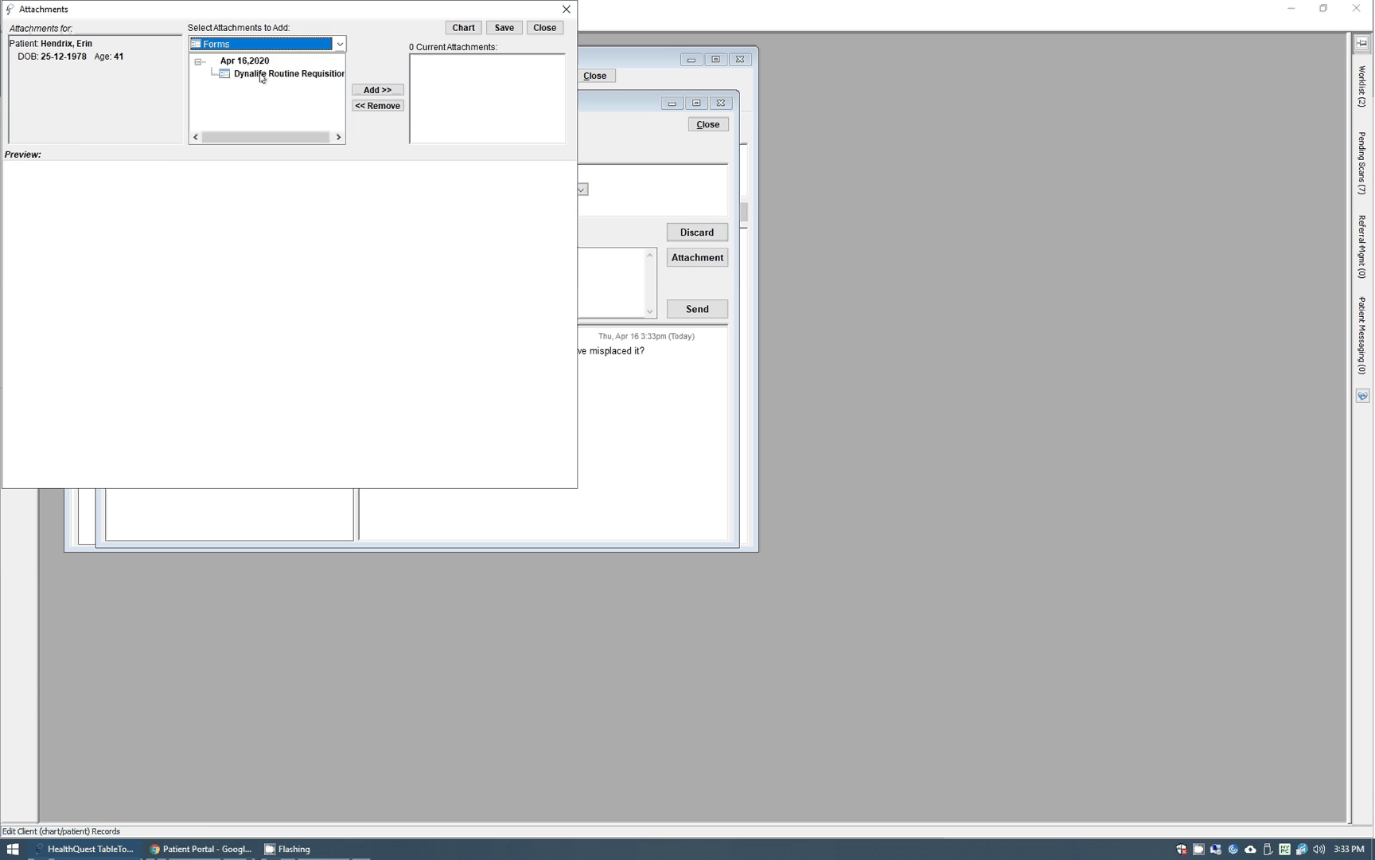
pyautogui.click(261, 74)
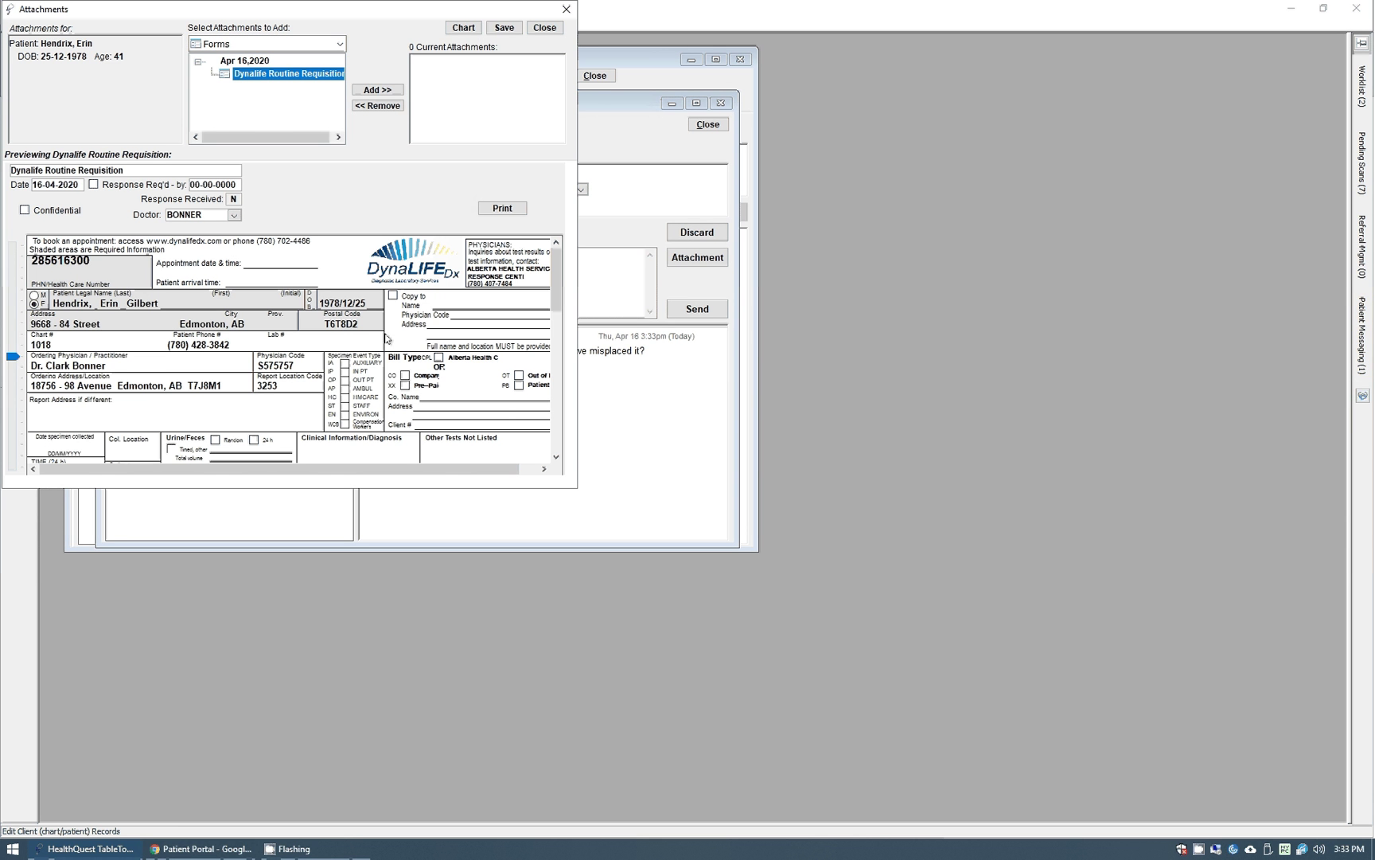
pyautogui.click(366, 90)
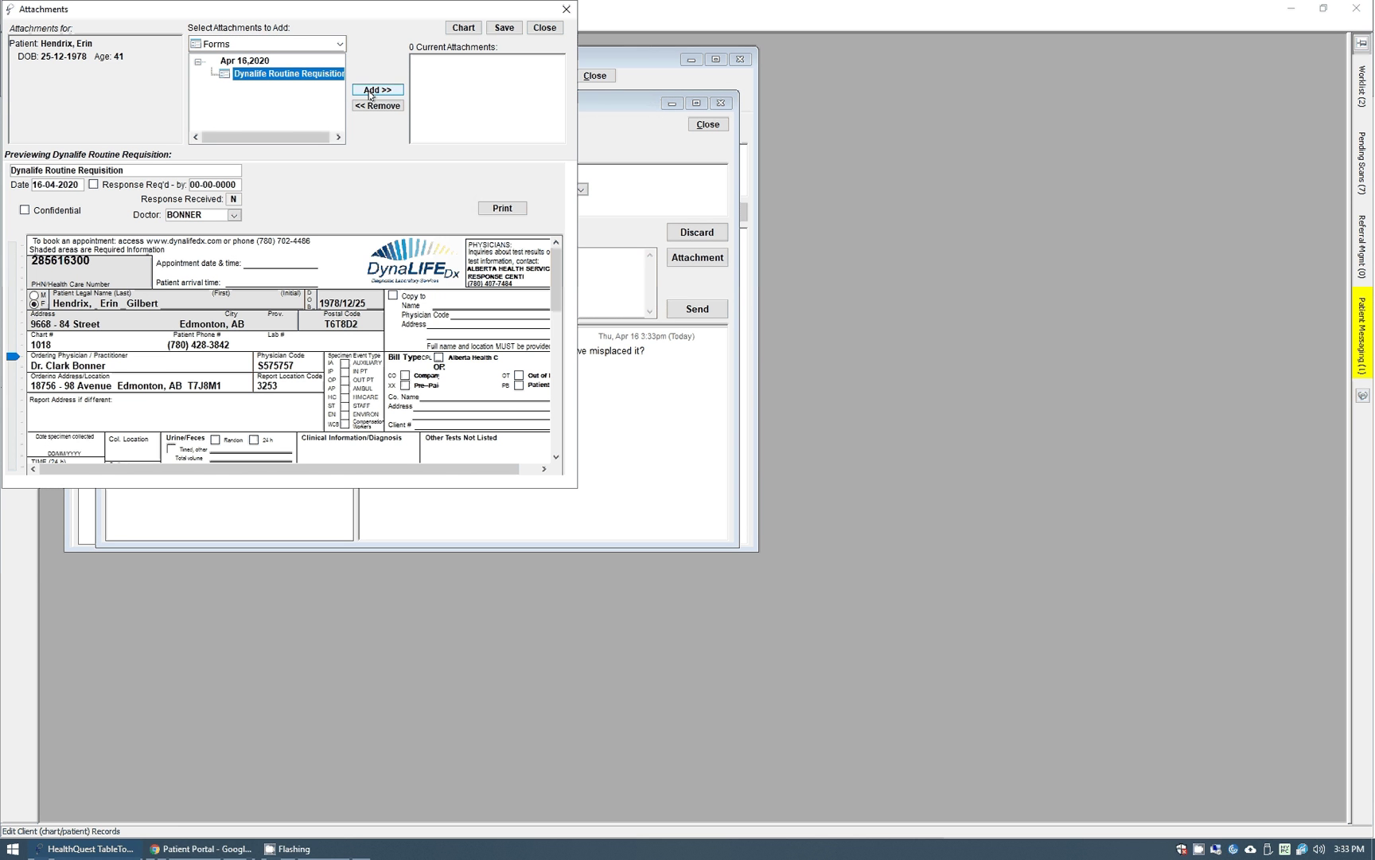
pyautogui.click(504, 28)
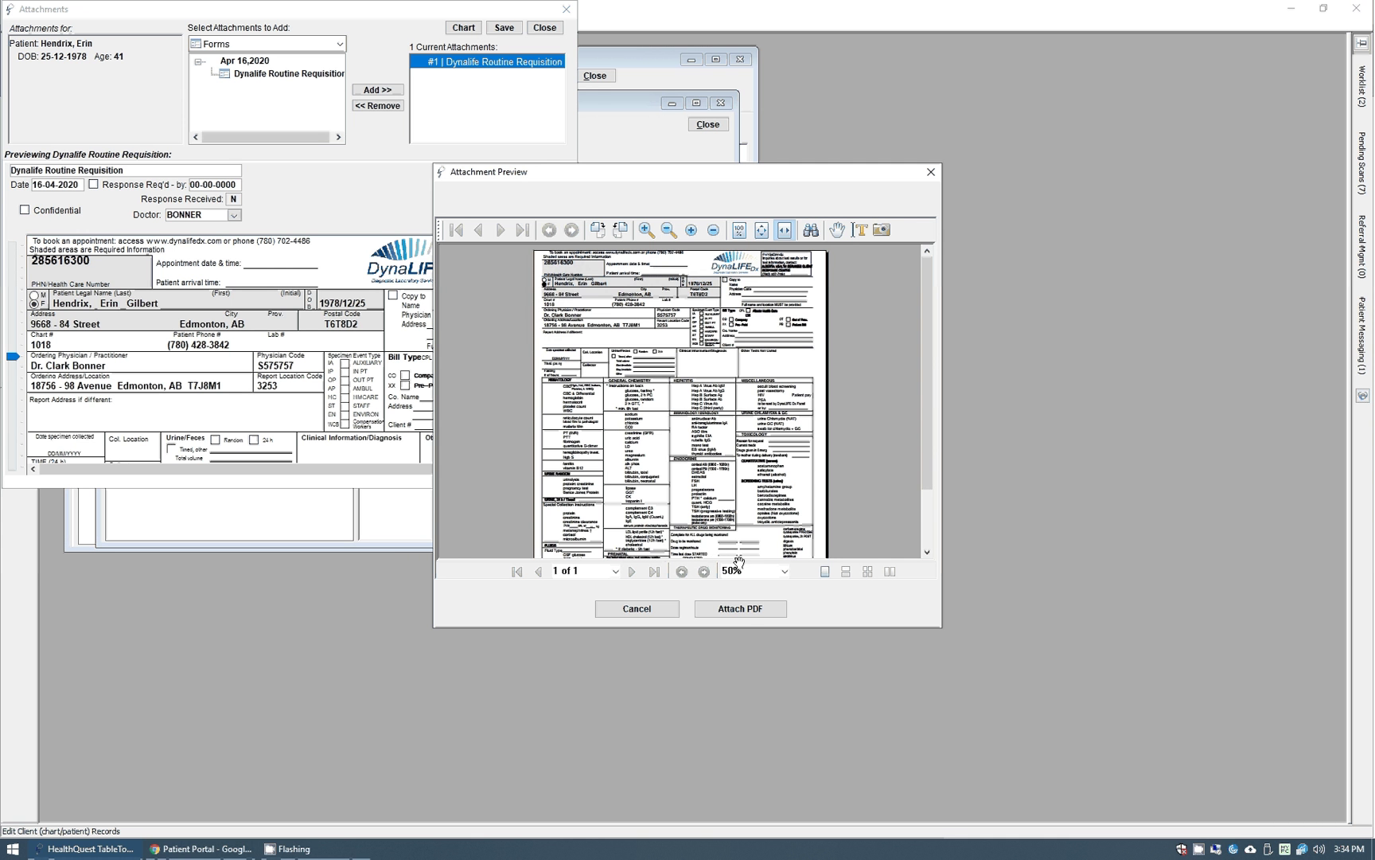
pyautogui.click(727, 611)
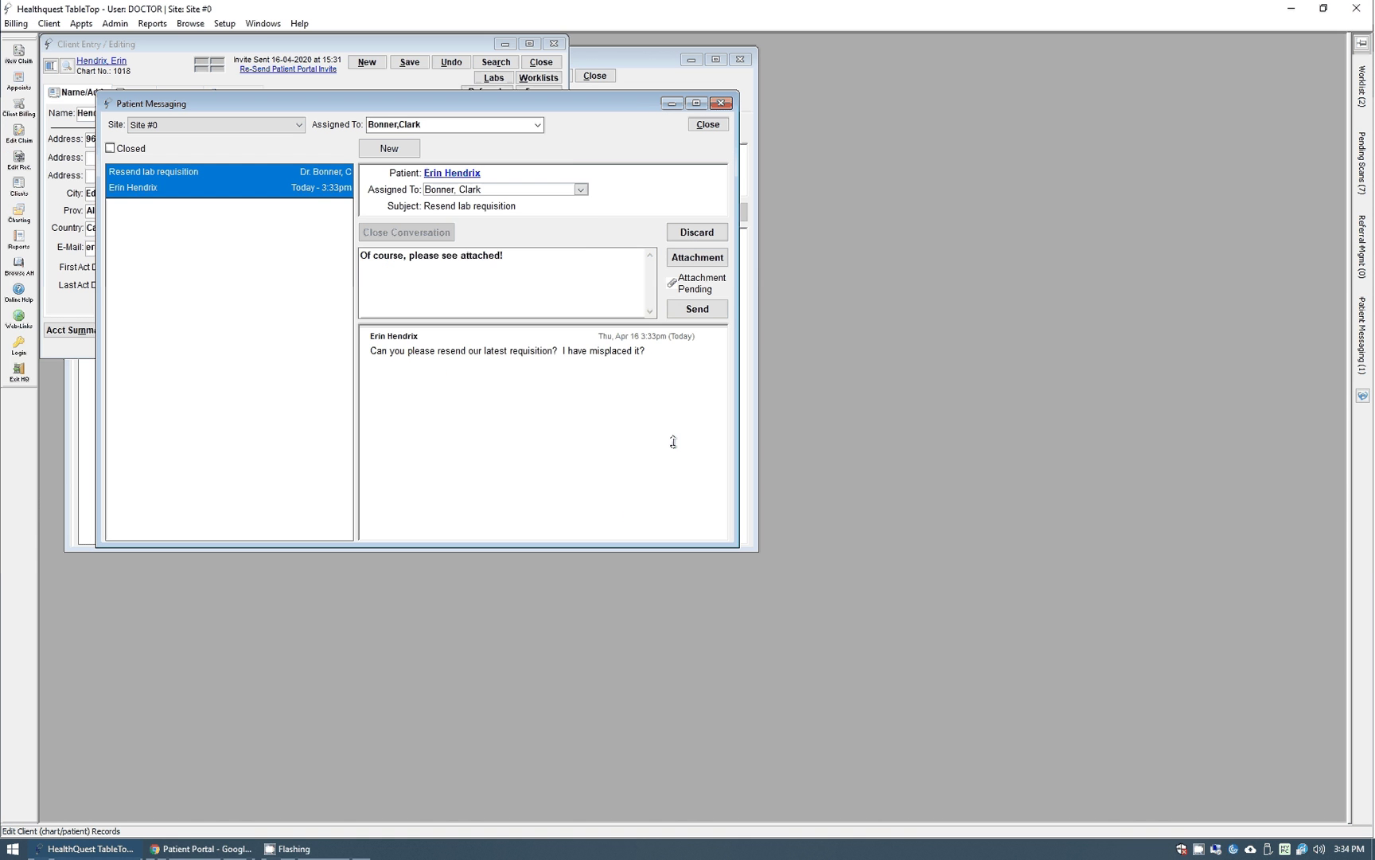
pyautogui.click(704, 312)
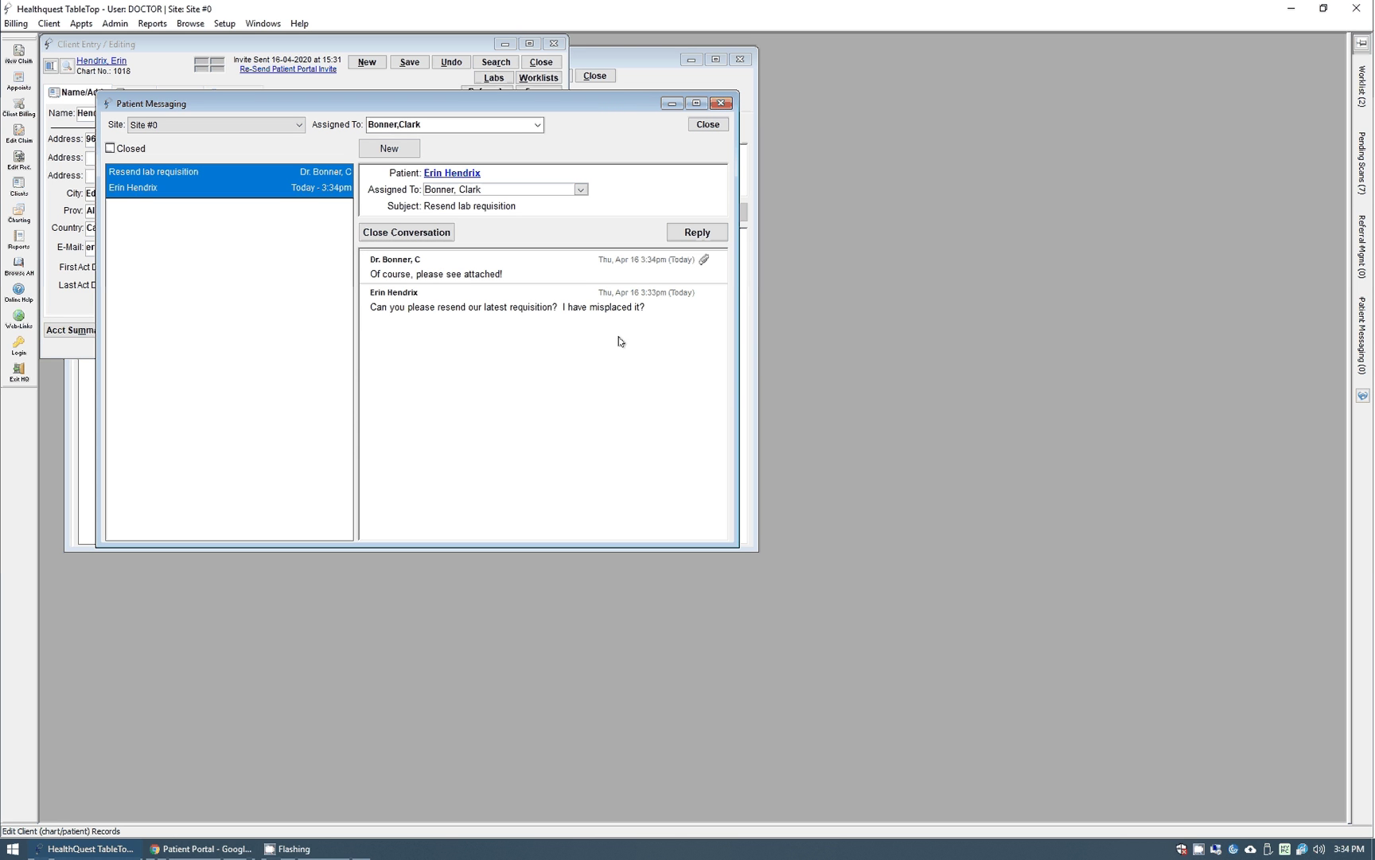
# In the portal, reopen the Resend lab requisition conversation, download the requisition attachment, and view the PDF.
pyautogui.click(217, 854)
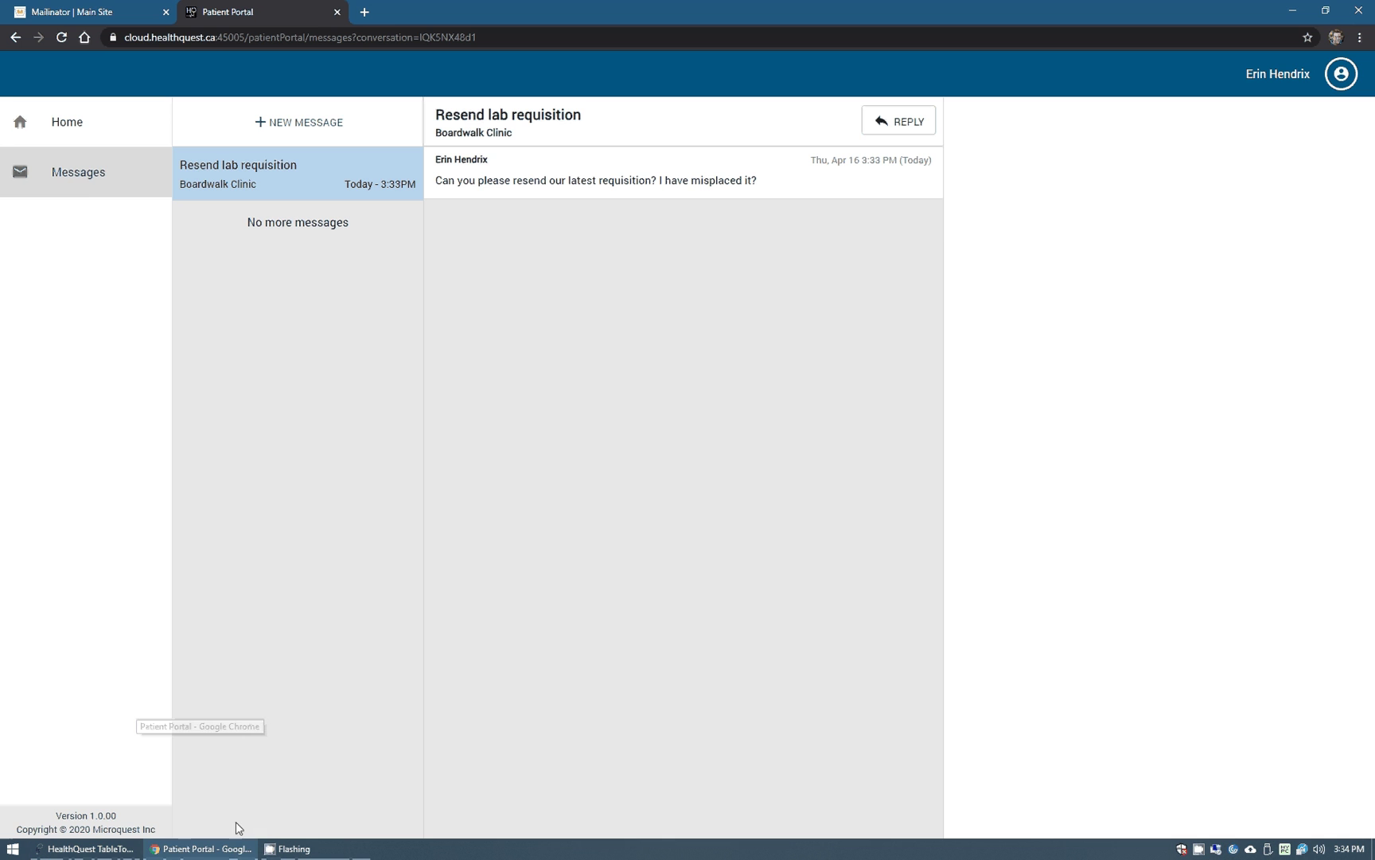
pyautogui.click(86, 178)
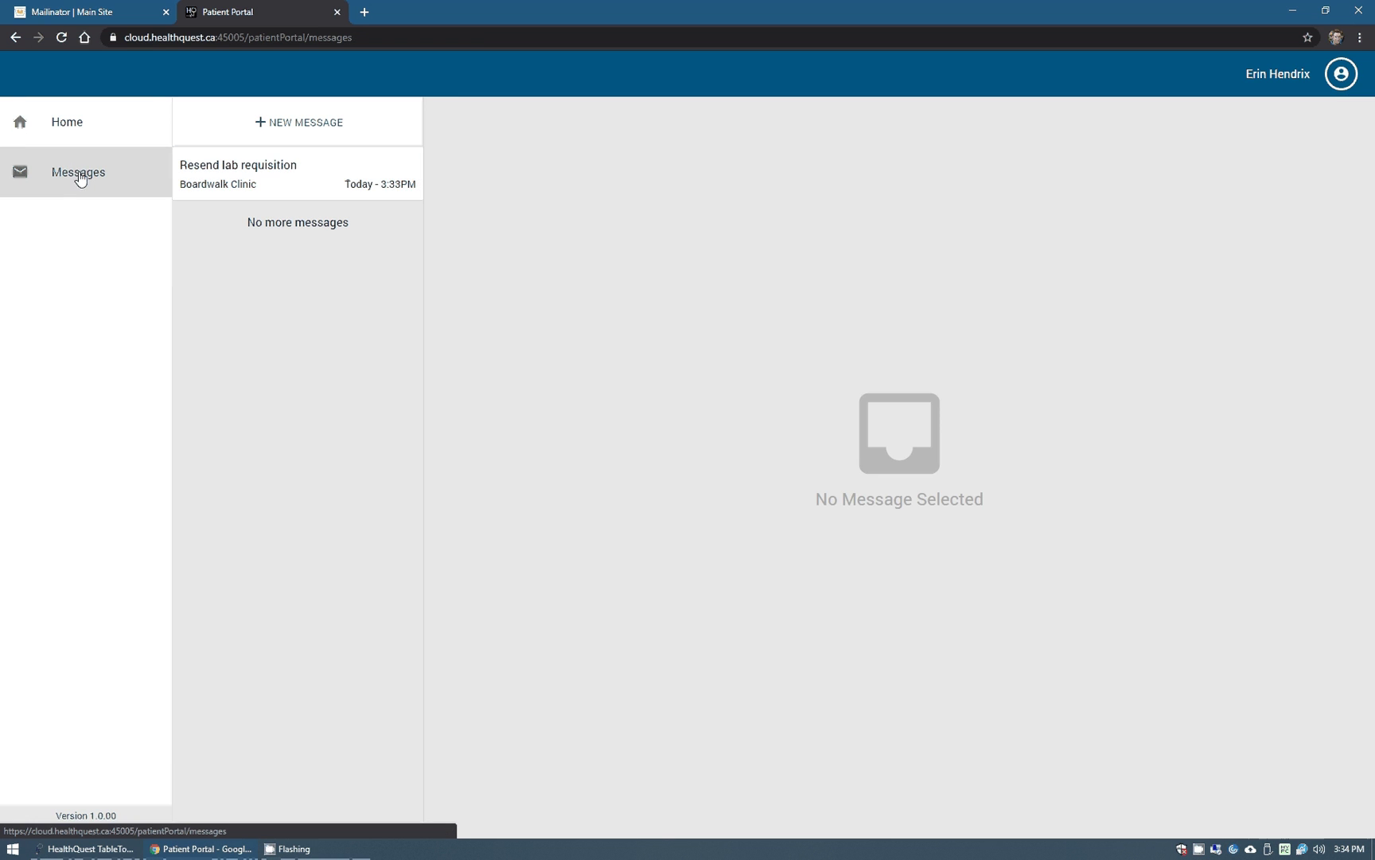
pyautogui.click(292, 184)
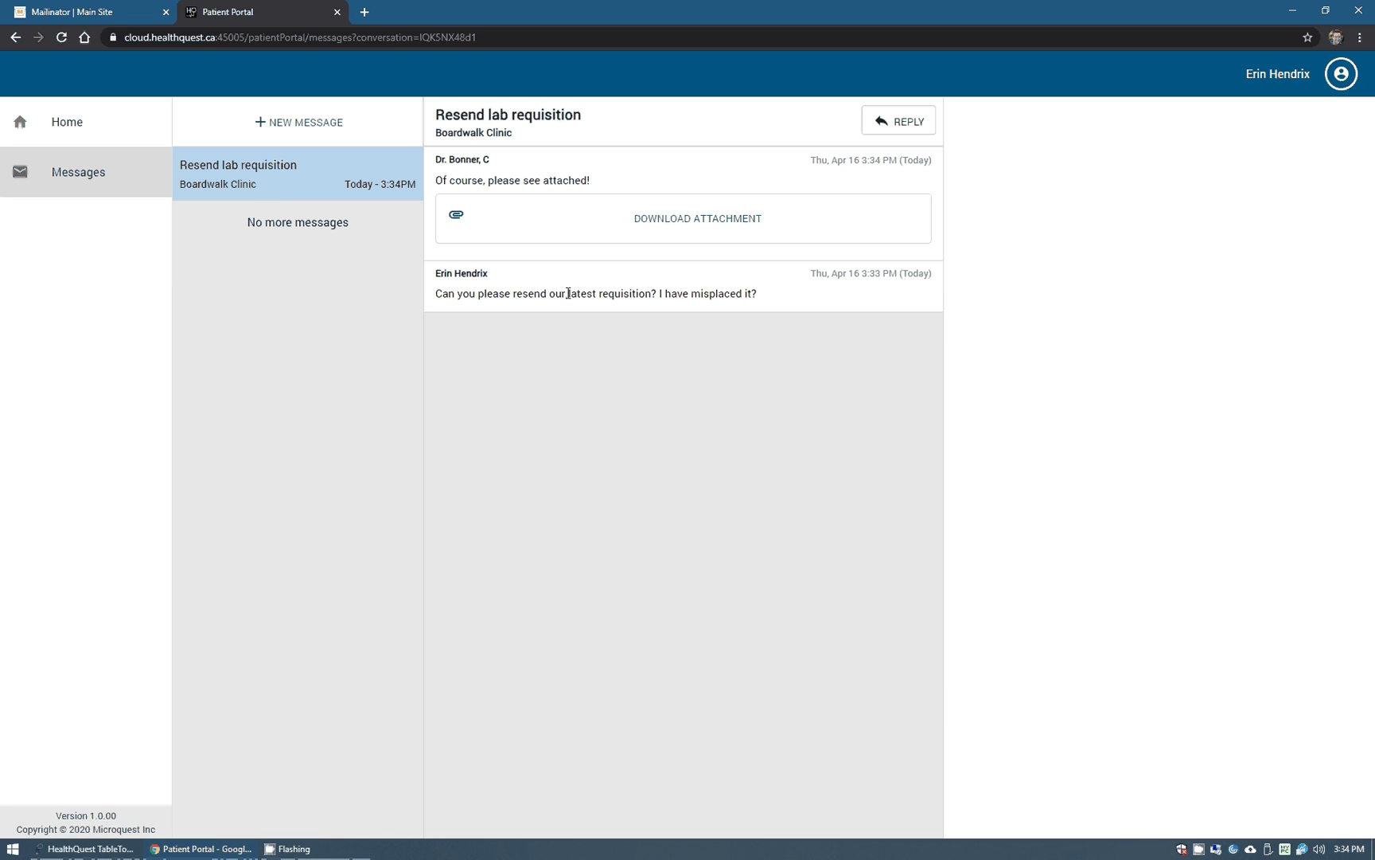
pyautogui.moveTo(434, 181); pyautogui.dragTo(605, 185)
pyautogui.click(654, 222)
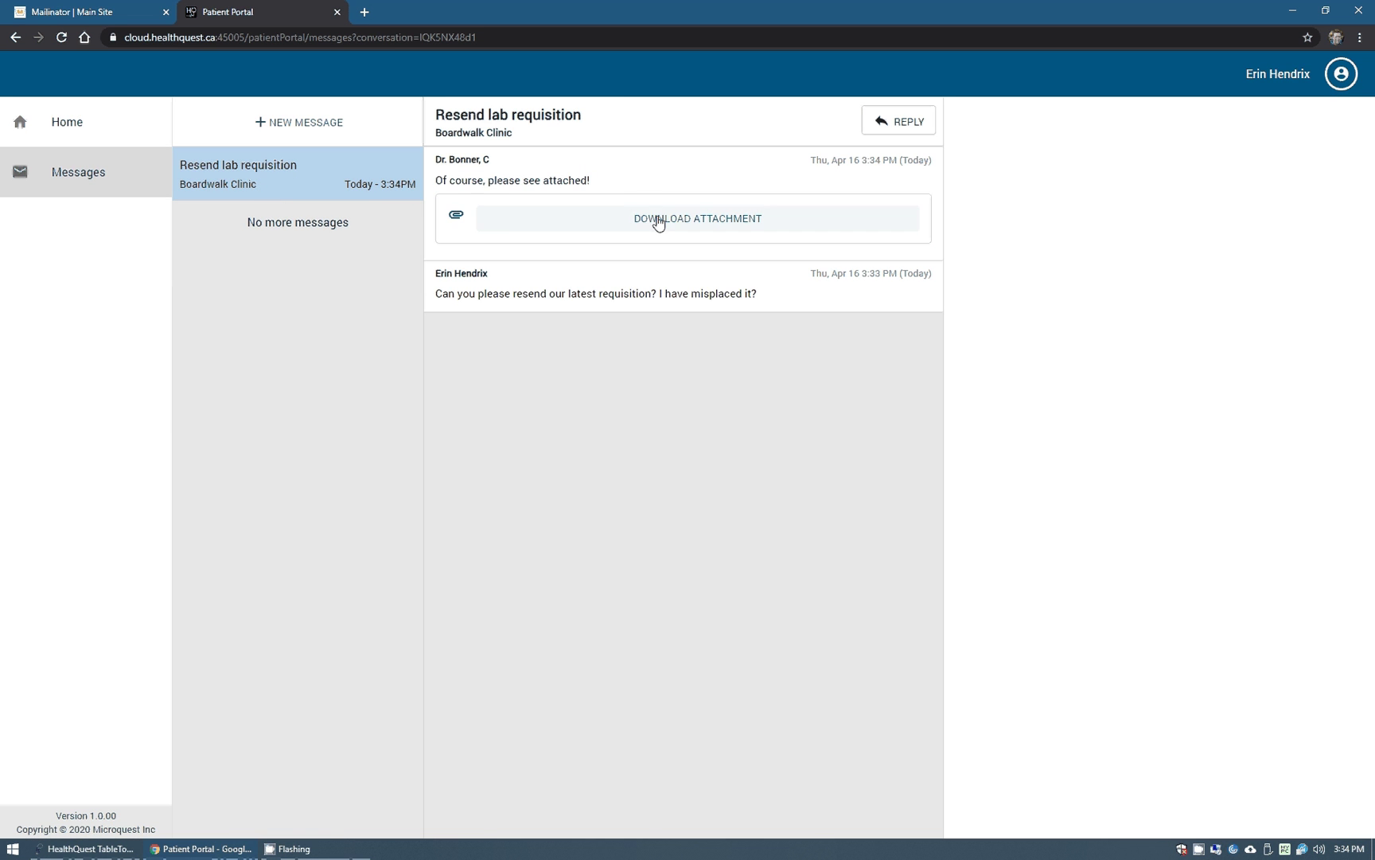
pyautogui.click(594, 227)
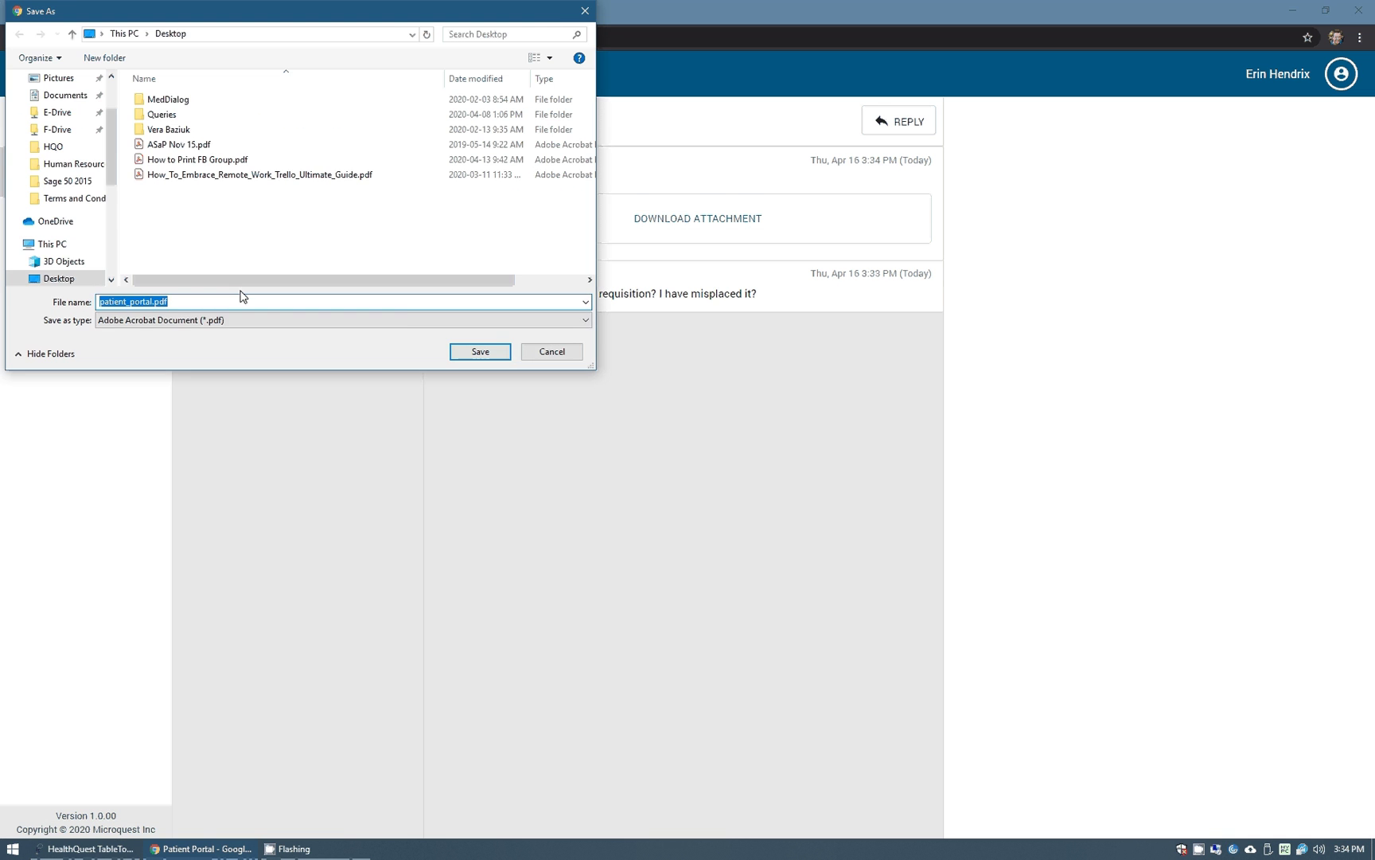
pyautogui.click(487, 355)
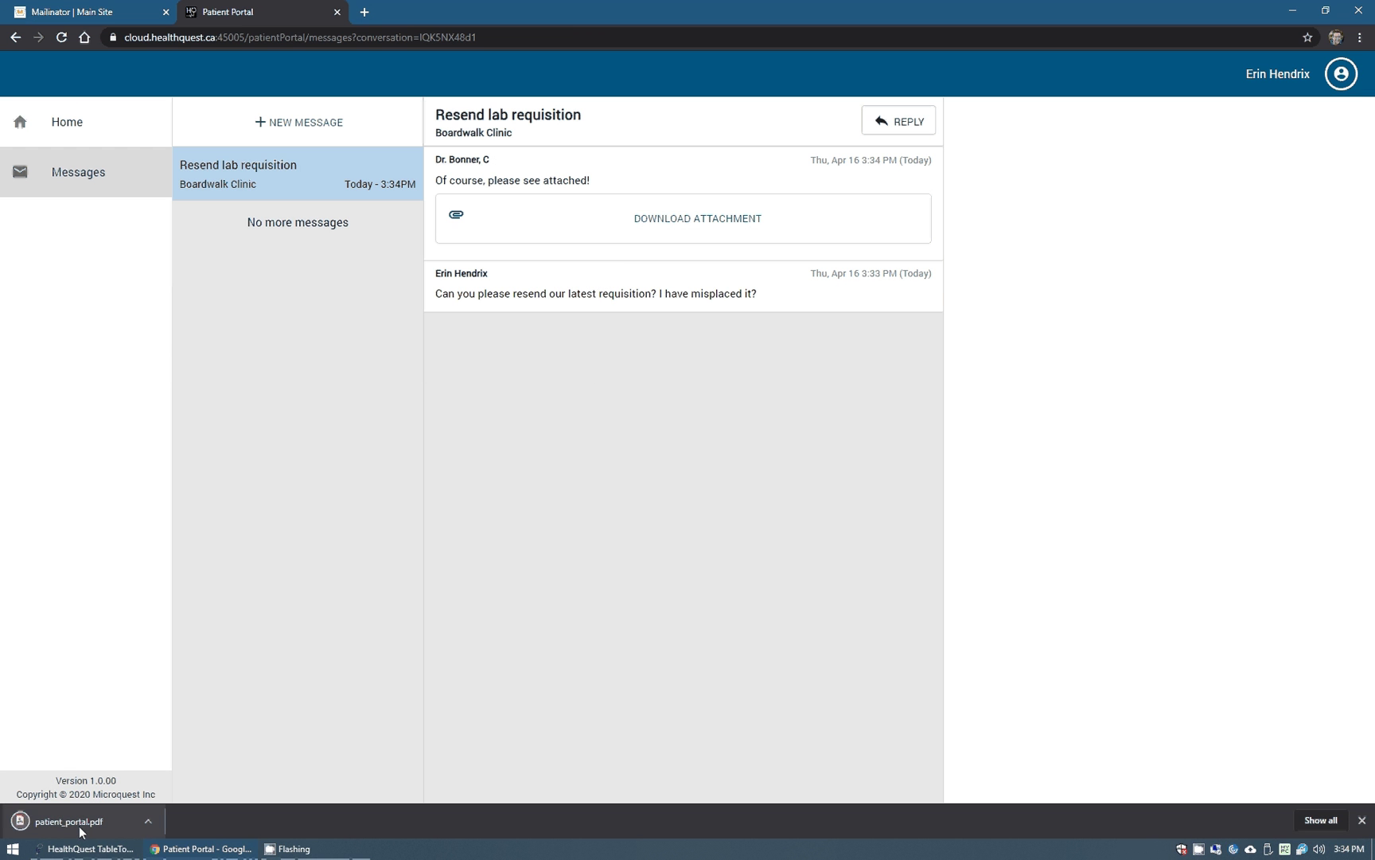
pyautogui.click(75, 824)
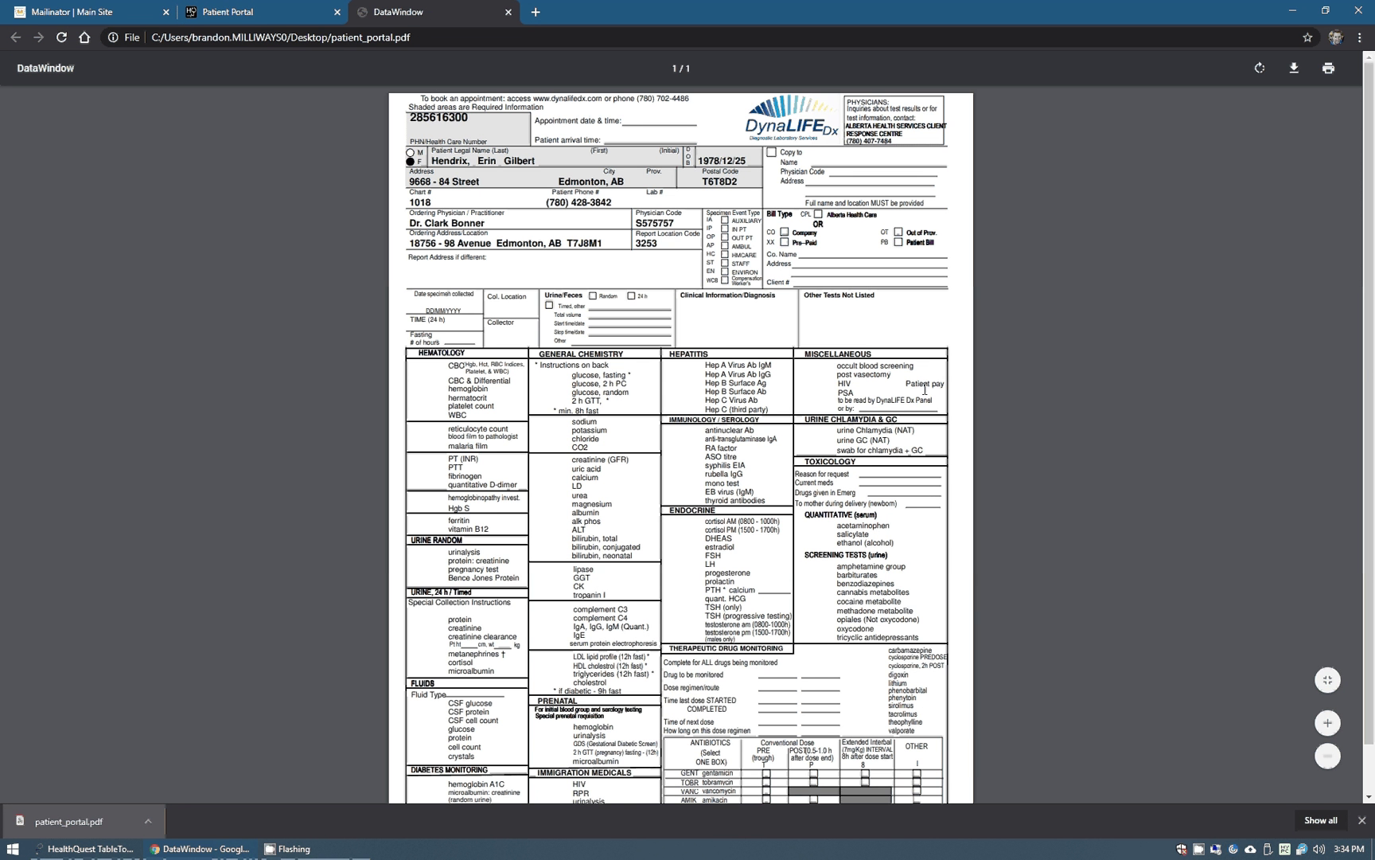
pyautogui.click(274, 15)
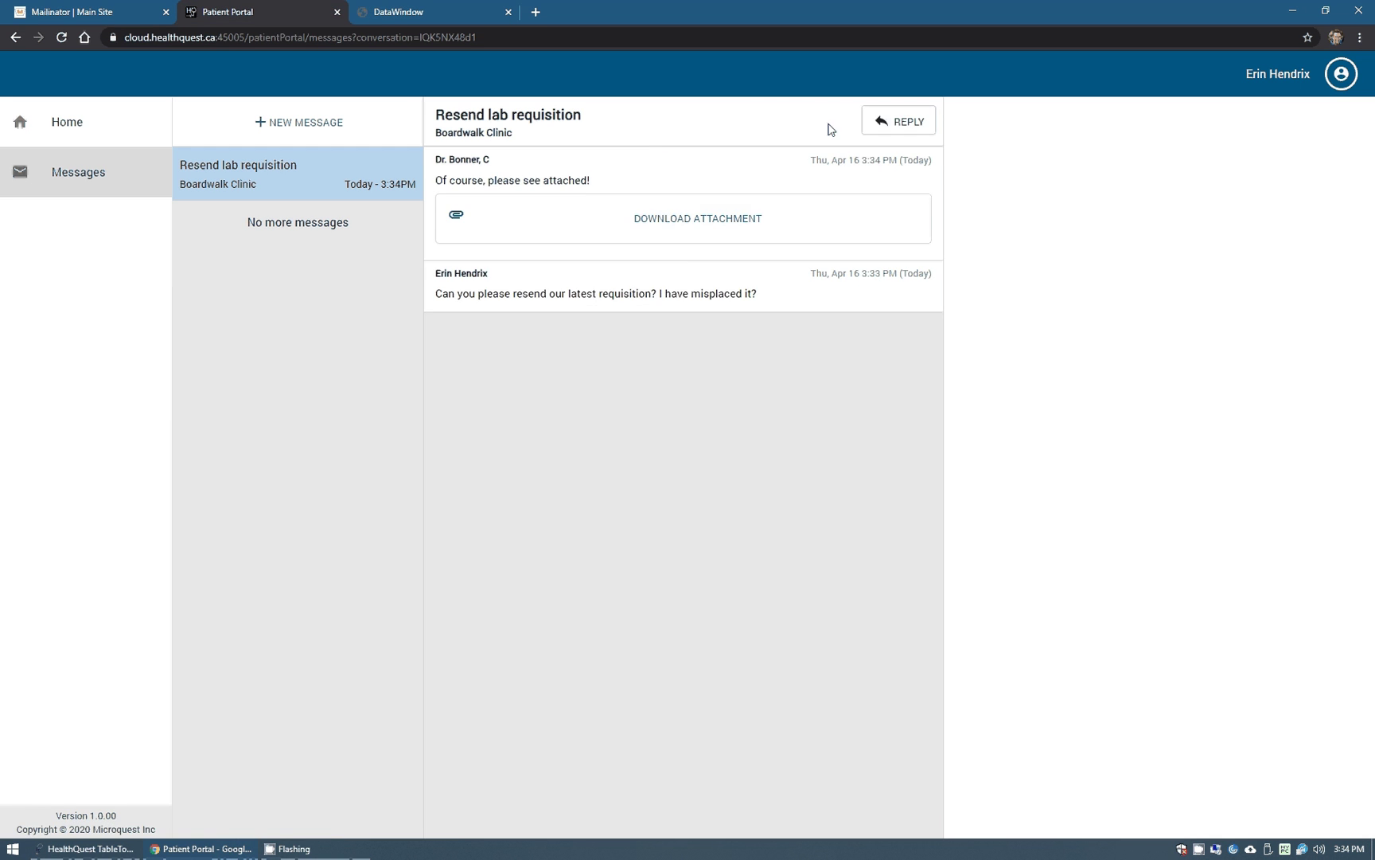
# Reply 'Thank yoU!' in the conversation and send it.
pyautogui.click(902, 126)
pyautogui.click(612, 222)
pyautogui.write('Thank yoU!')
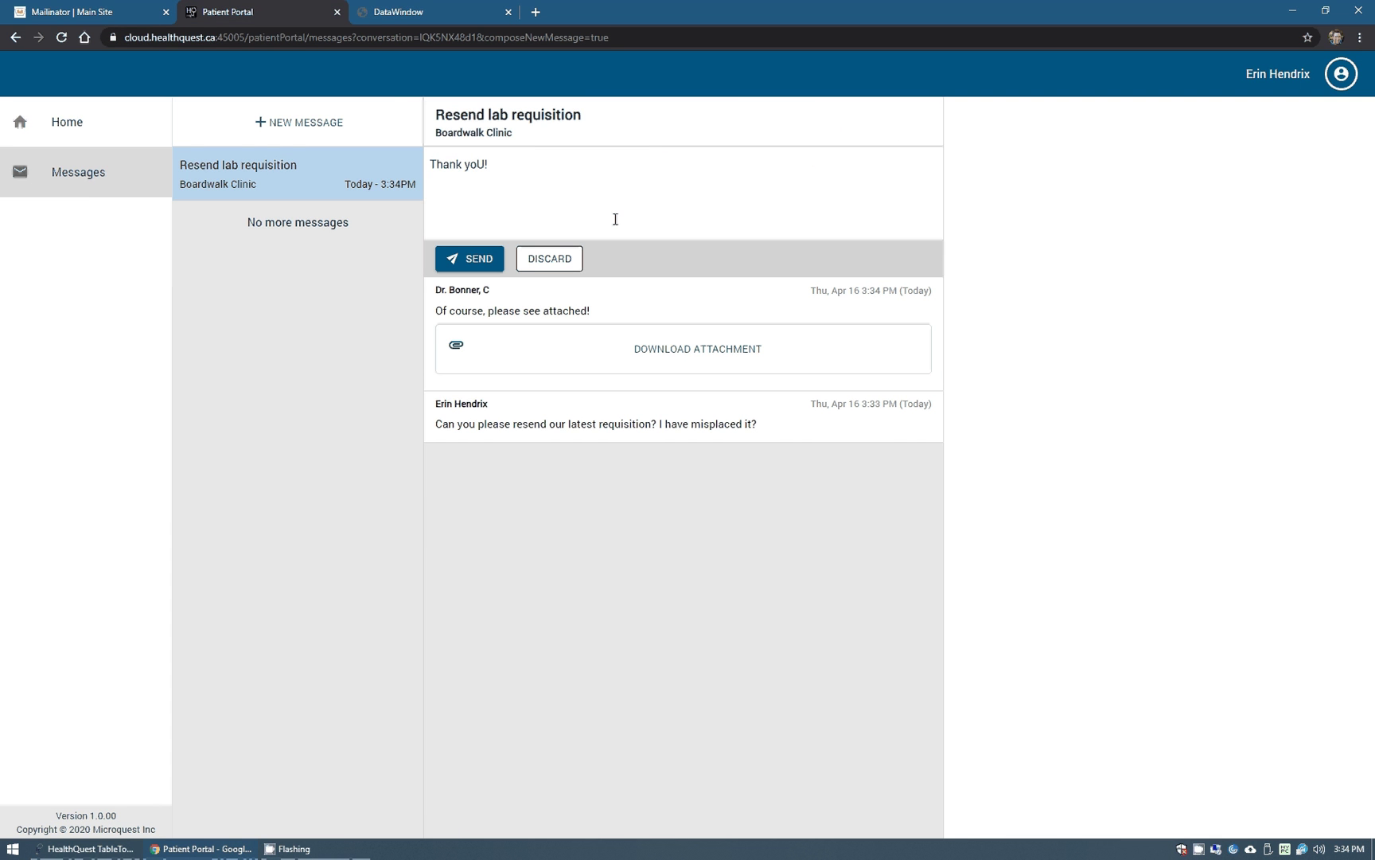
pyautogui.click(476, 260)
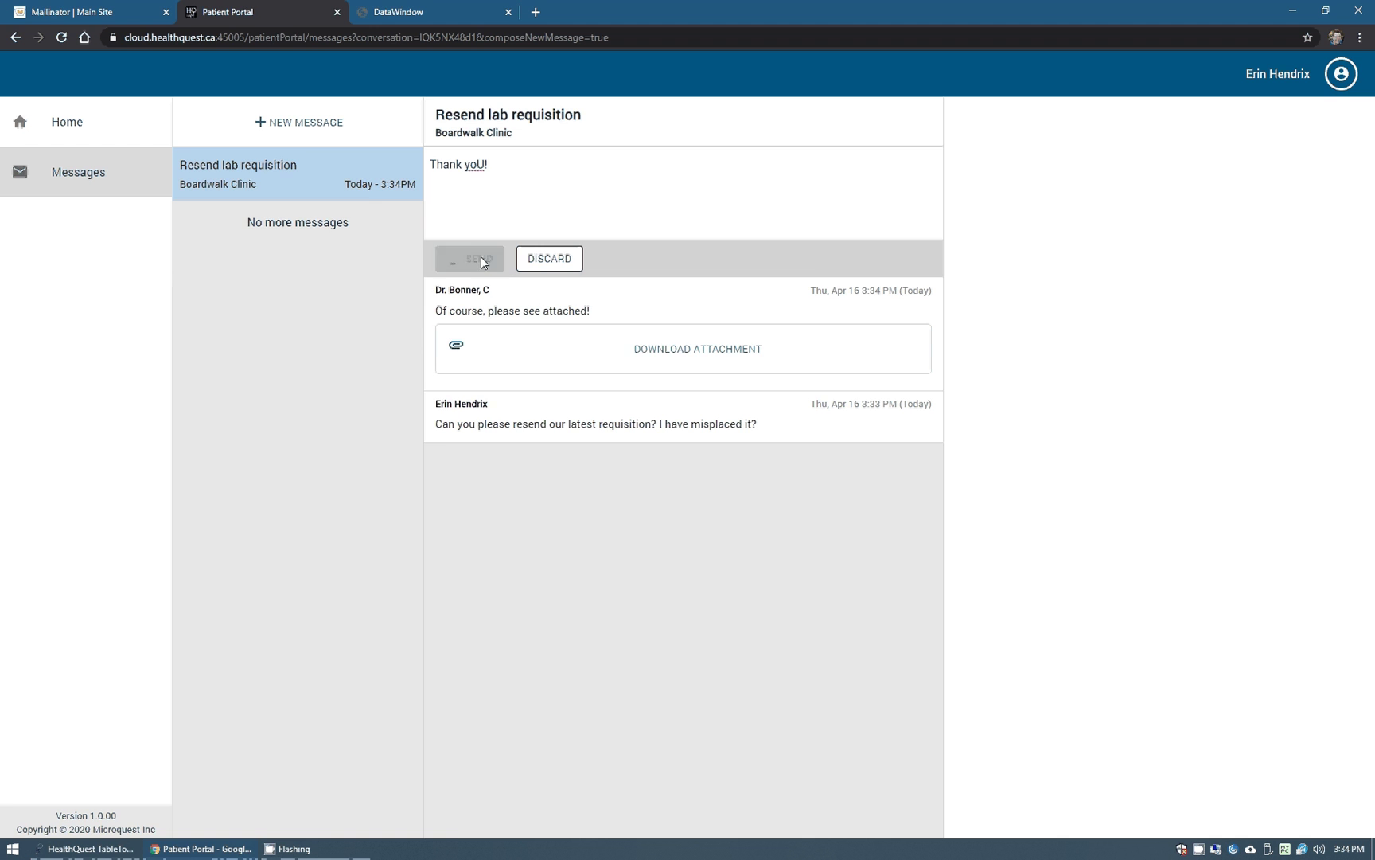
pyautogui.click(199, 849)
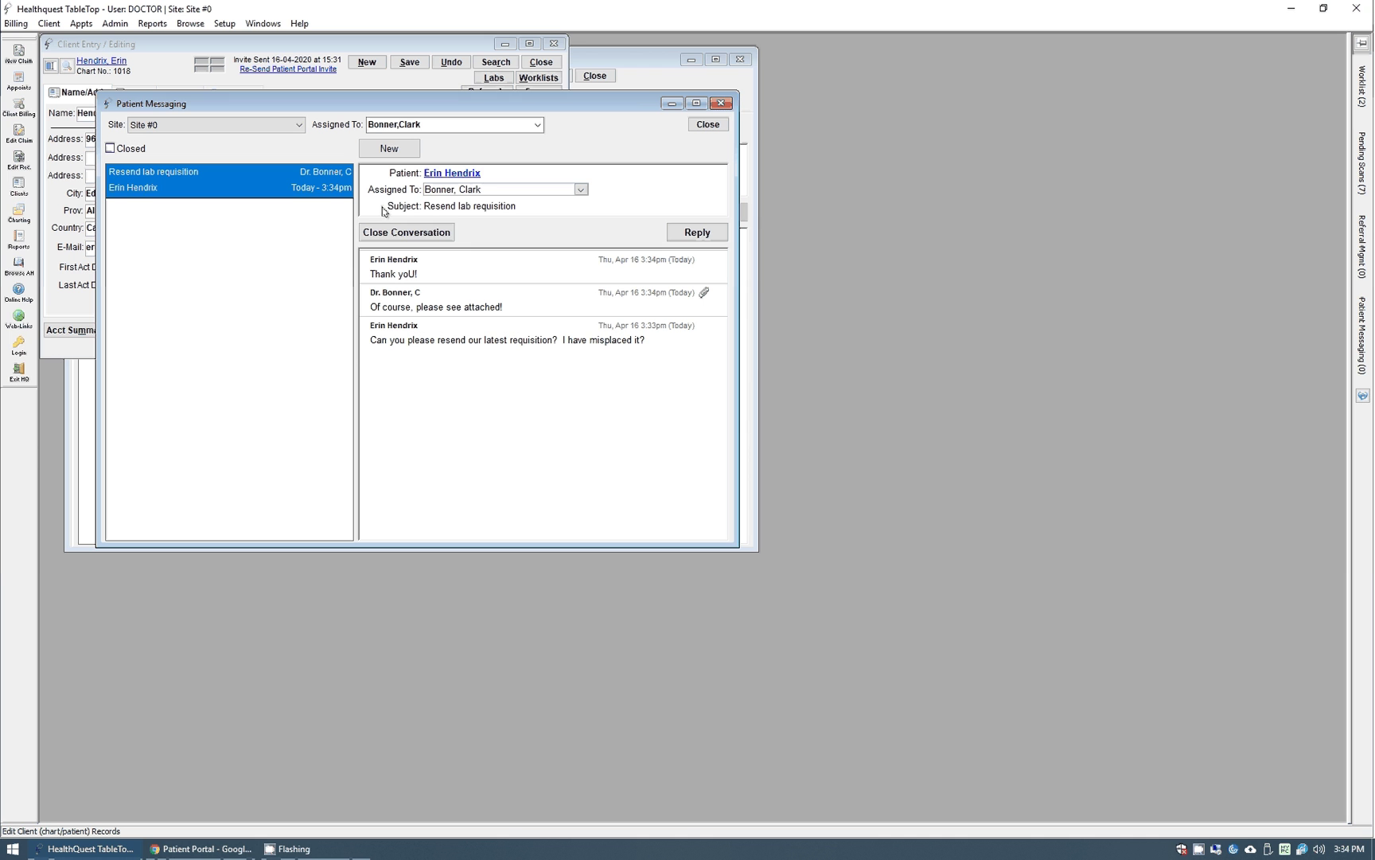
# Close the Resend lab requisition conversation, confirm, and include closed conversations in the list.
pyautogui.click(417, 238)
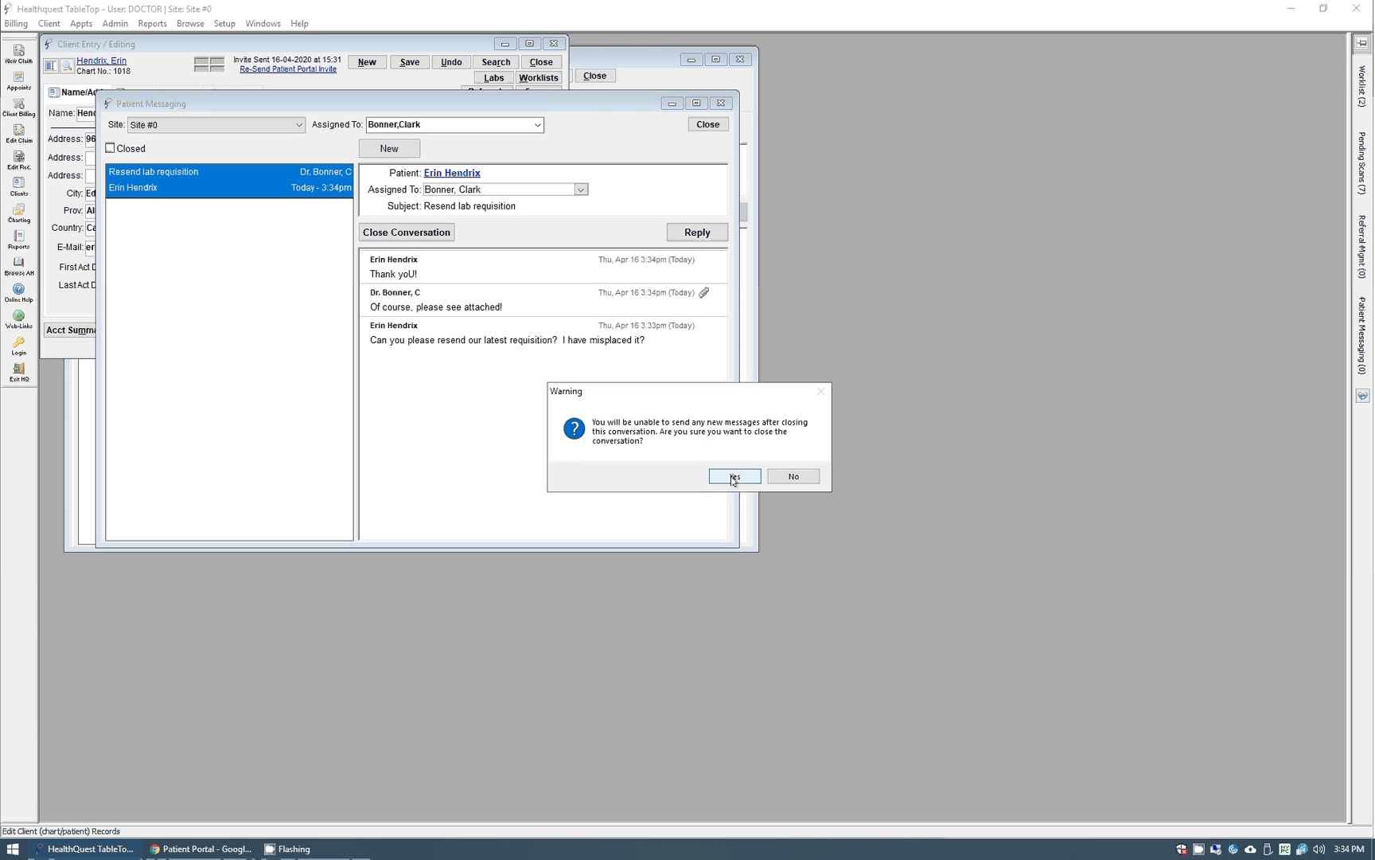
pyautogui.click(734, 480)
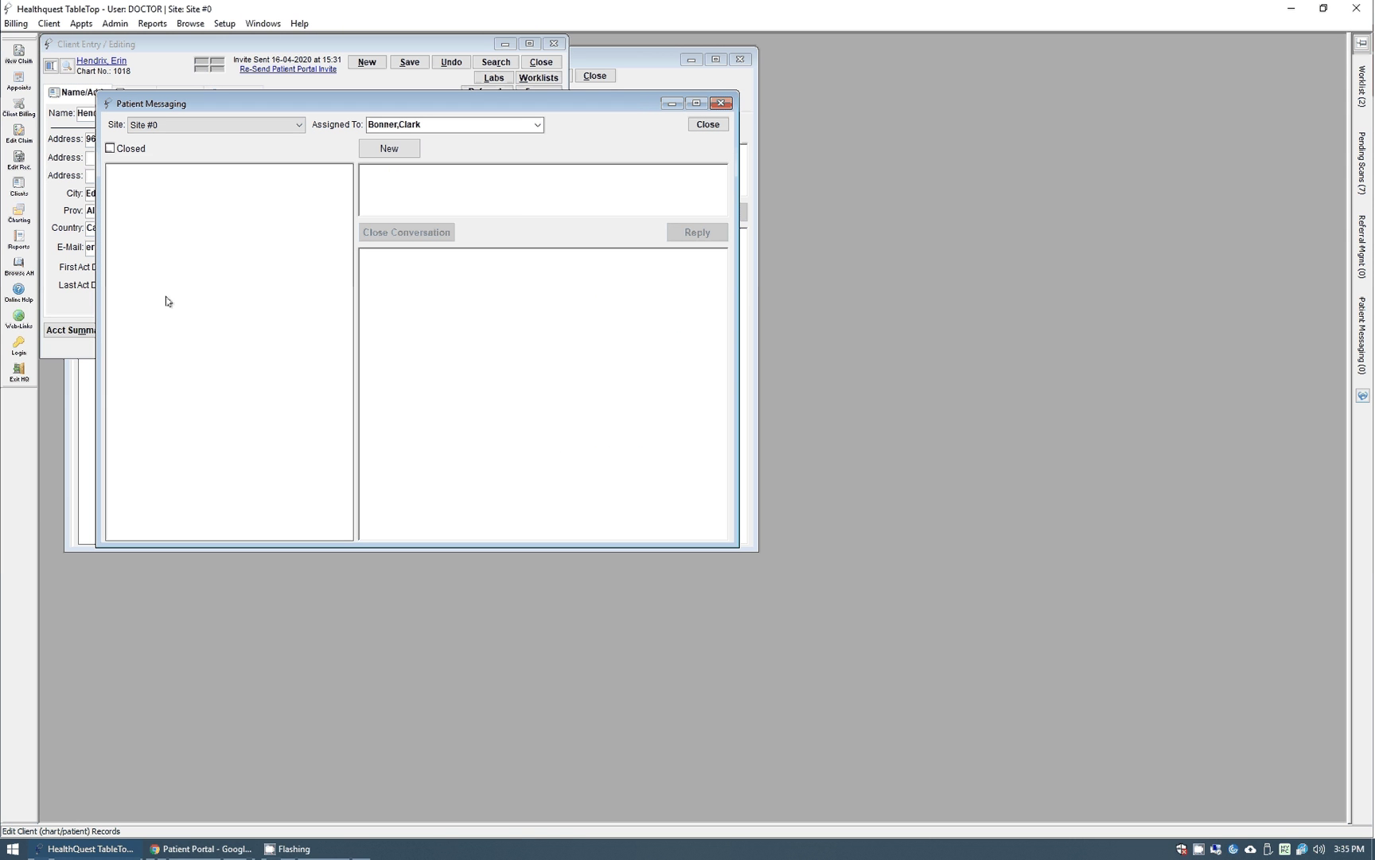
pyautogui.click(131, 149)
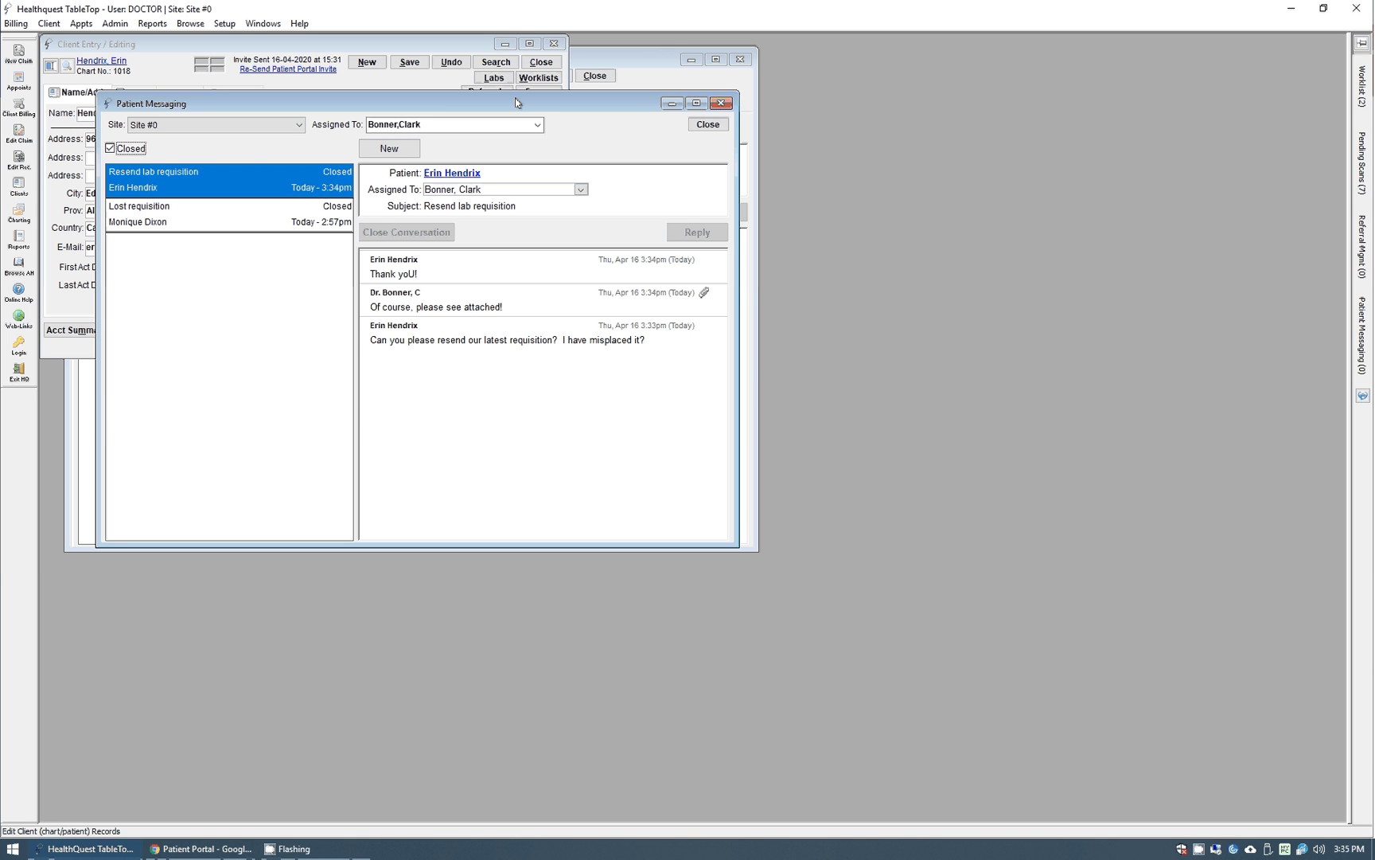
pyautogui.moveTo(509, 105); pyautogui.dragTo(566, 98)
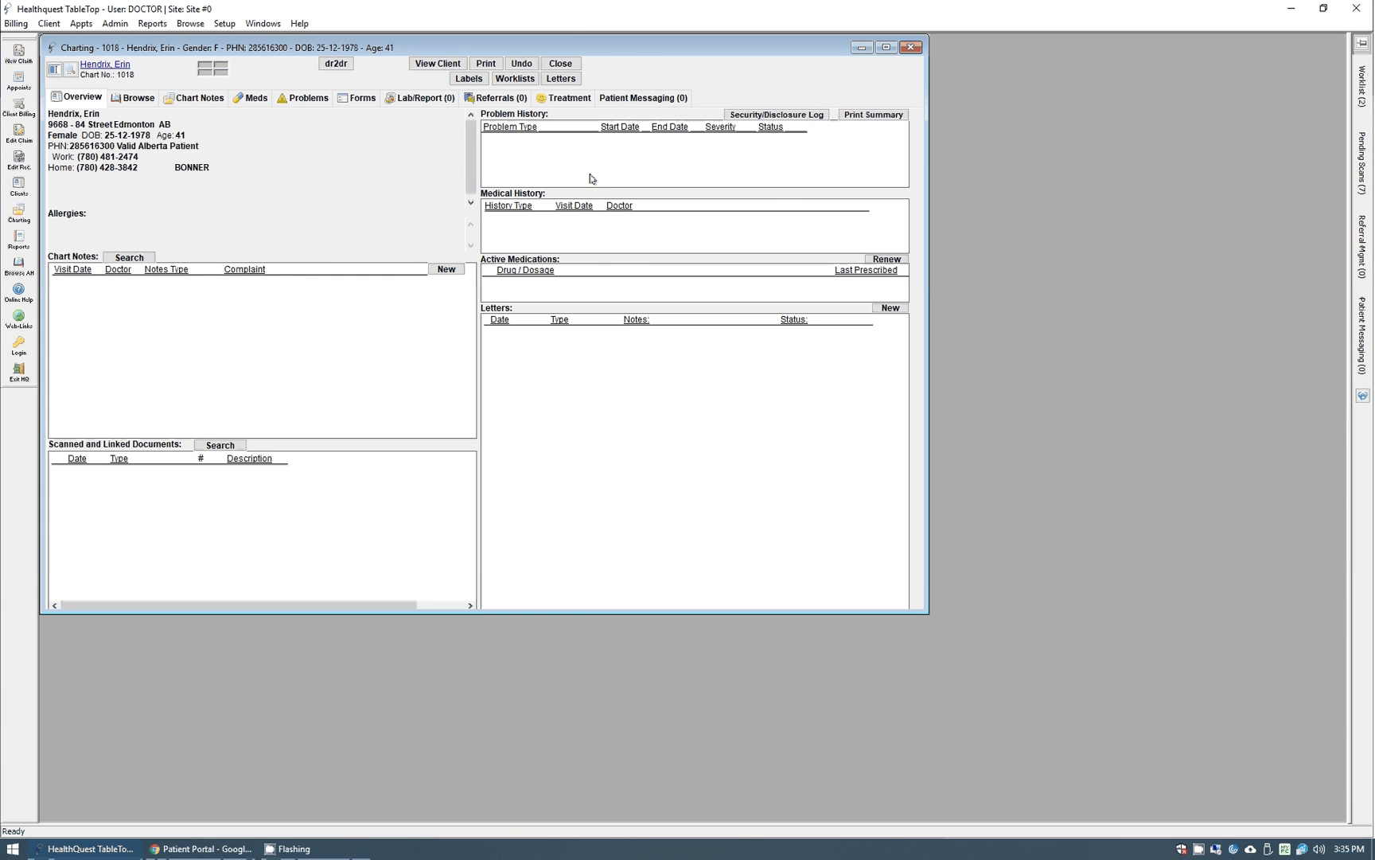
# Open the Resend lab requisition conversation in the chart's Patient Messaging tab and bring up Chart Printing.
pyautogui.click(637, 99)
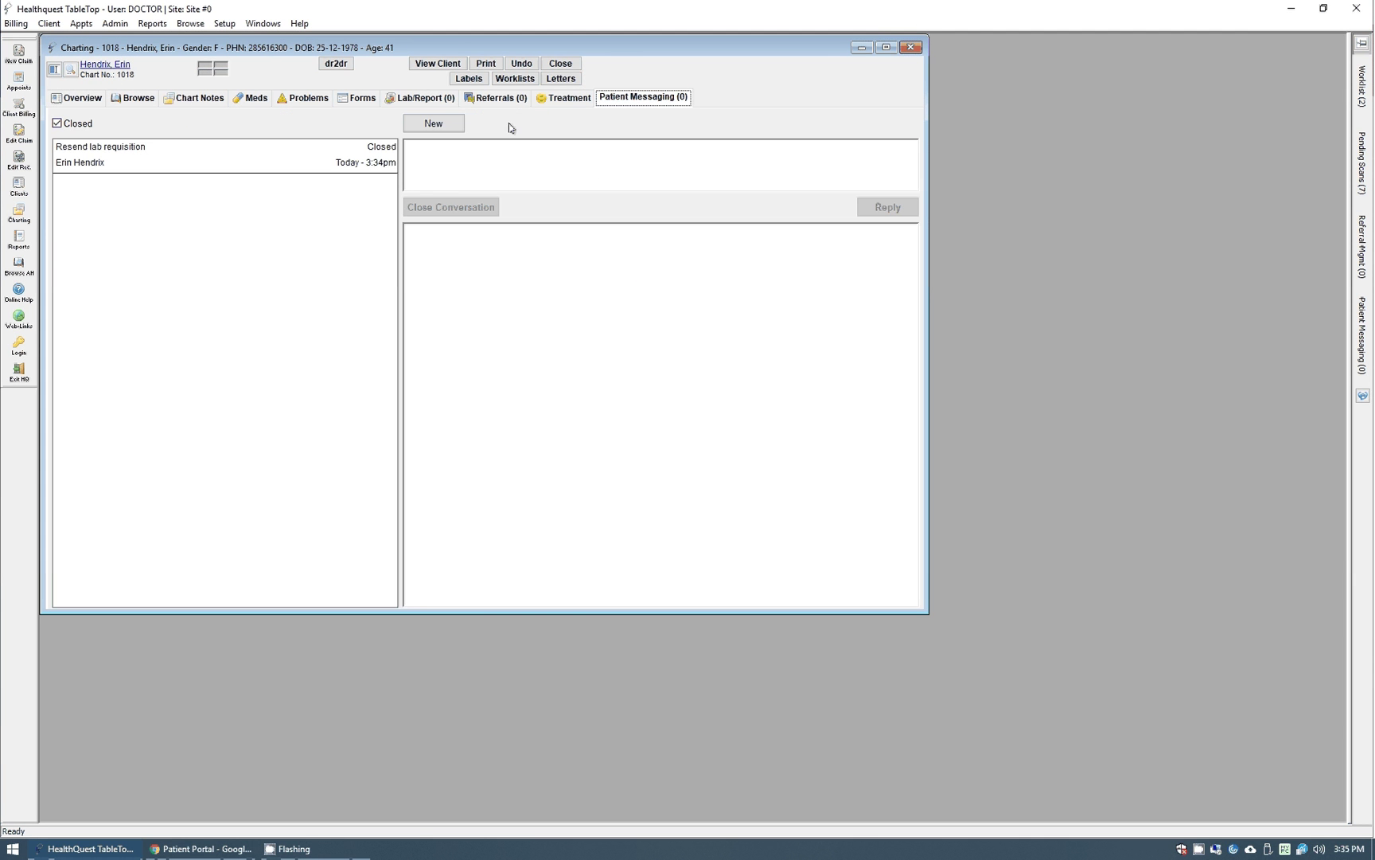
pyautogui.click(95, 147)
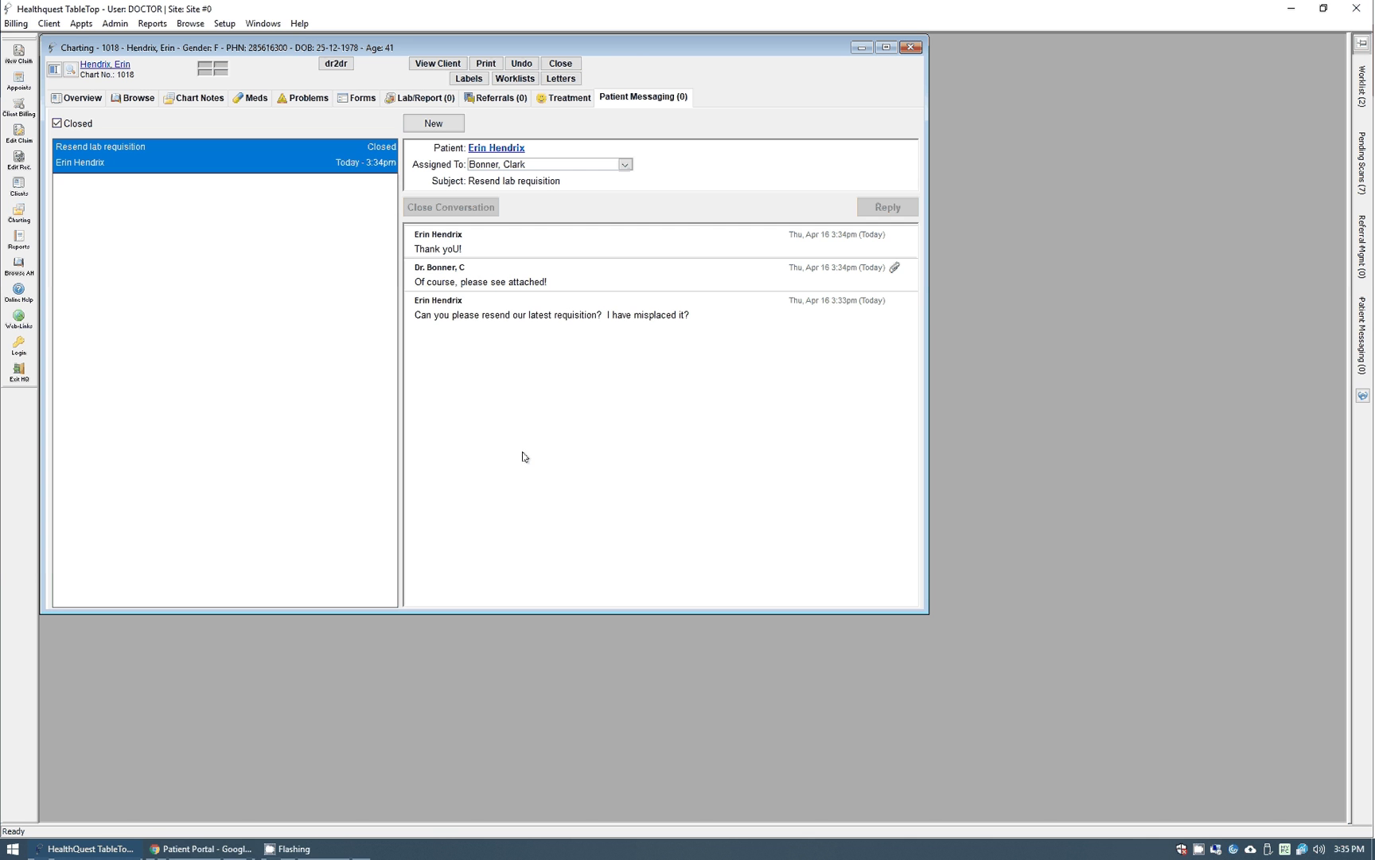
pyautogui.click(483, 67)
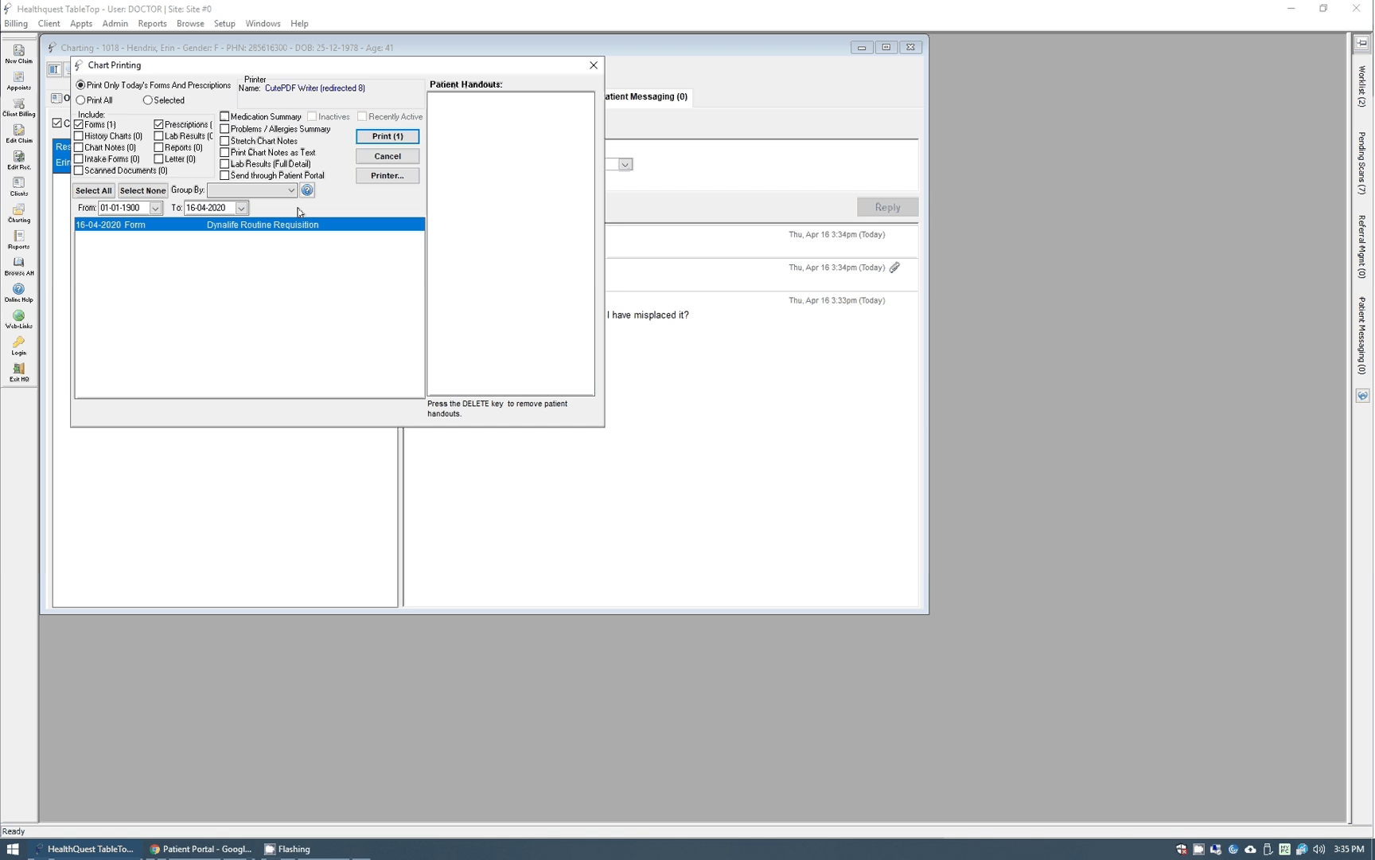
# Tick Send through Patient Portal and print the requisition form to the portal.
pyautogui.click(261, 176)
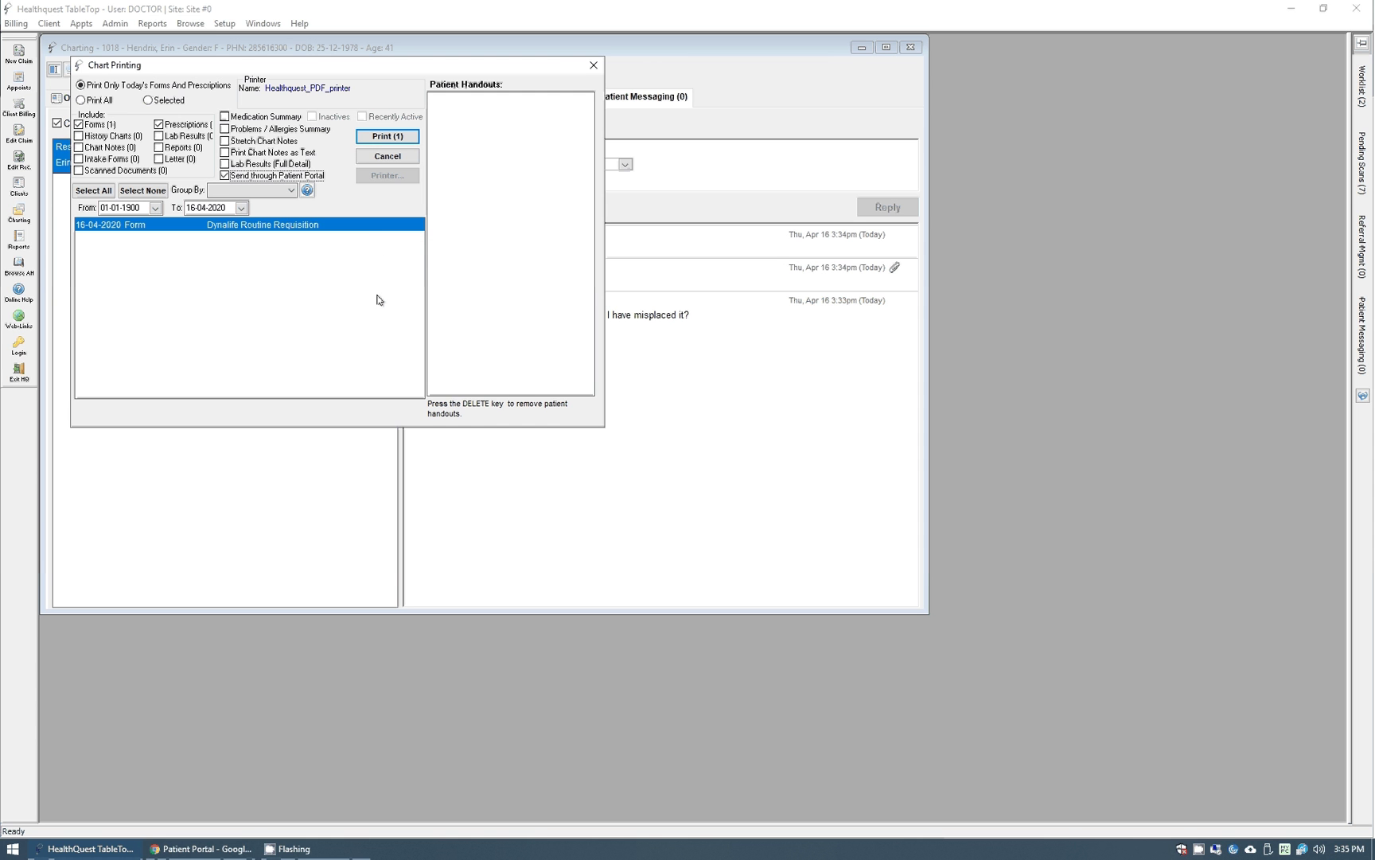
pyautogui.click(388, 136)
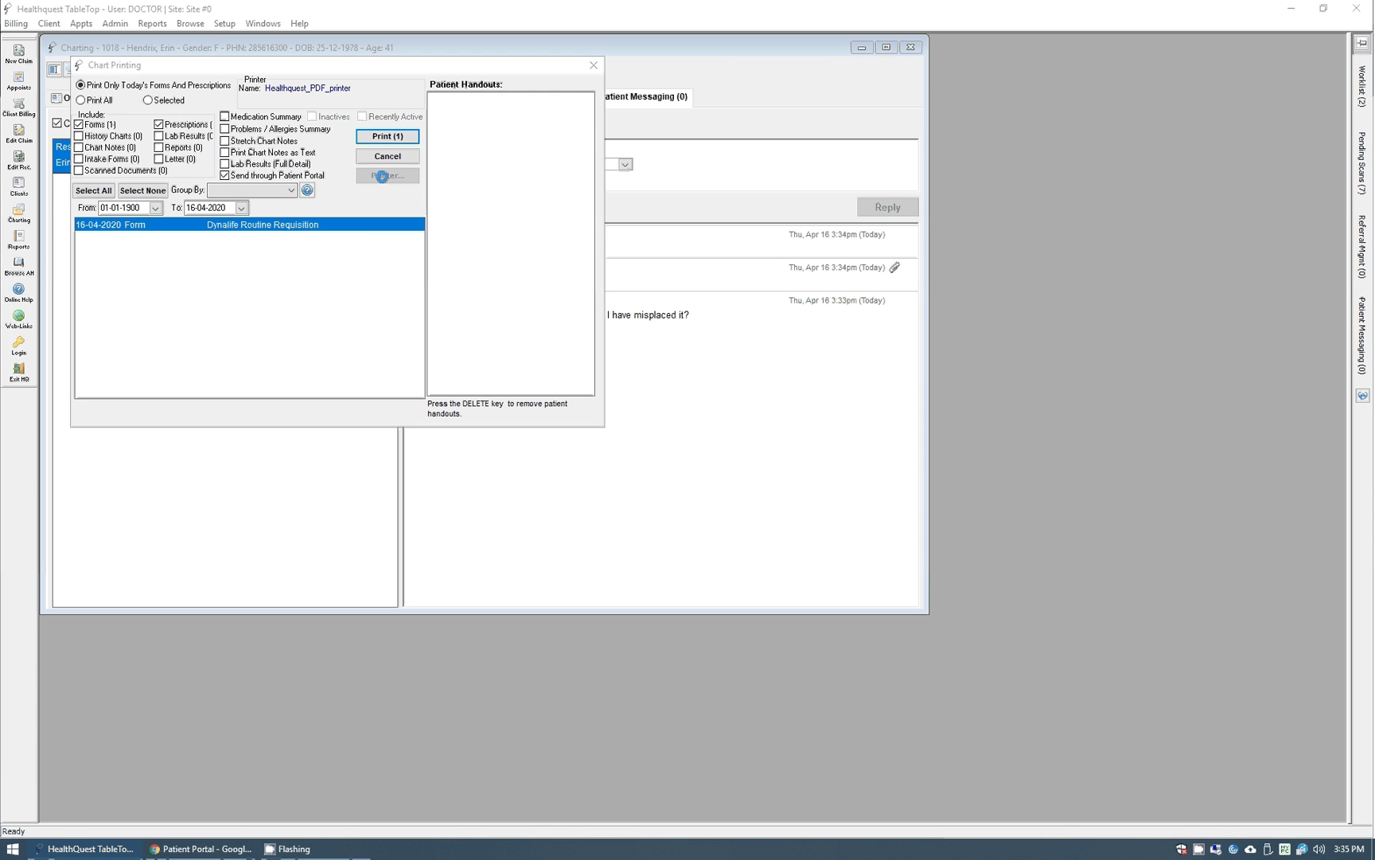
pyautogui.hotkey('alt', 'Tab')
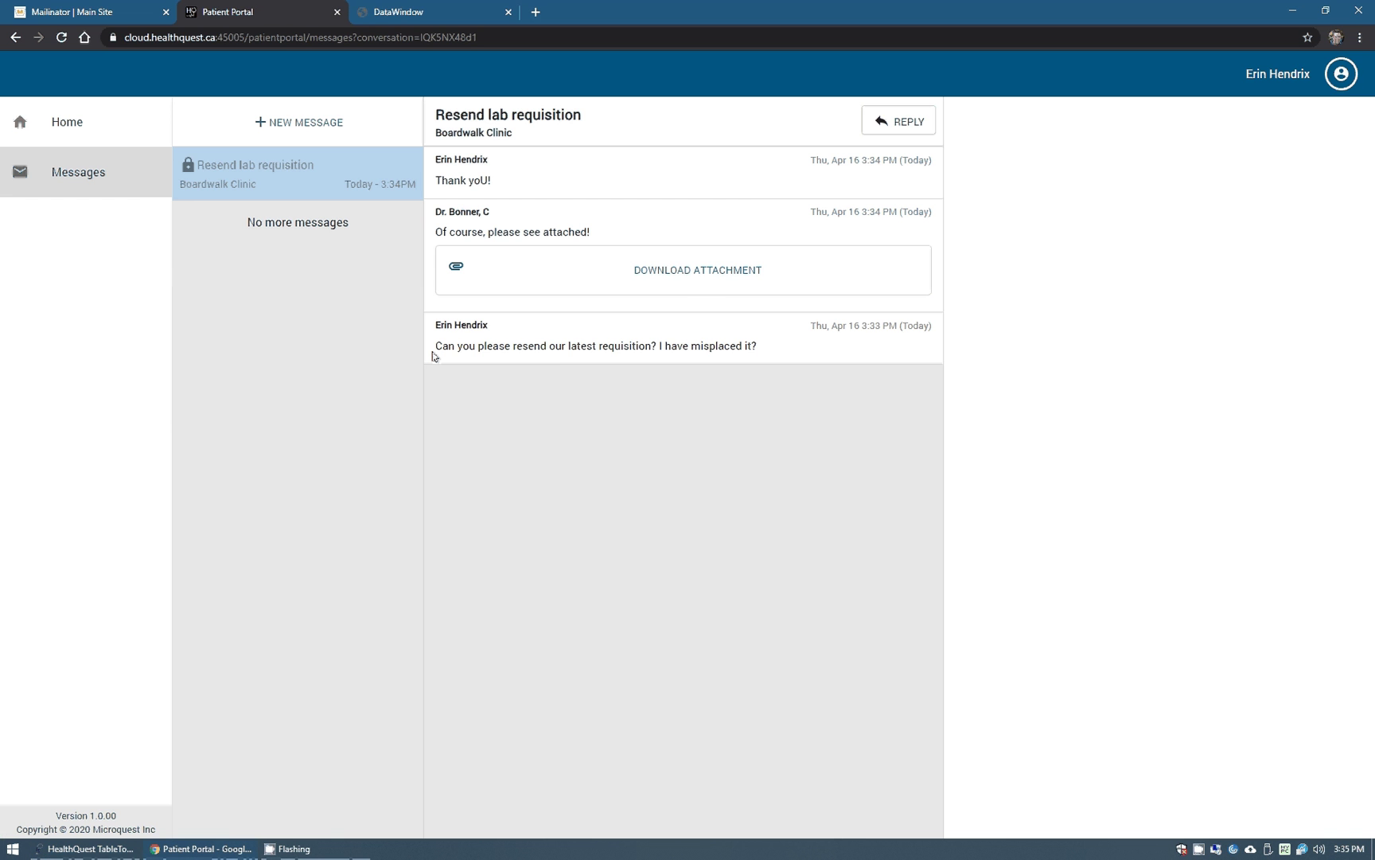
pyautogui.hotkey('alt', 'Tab')
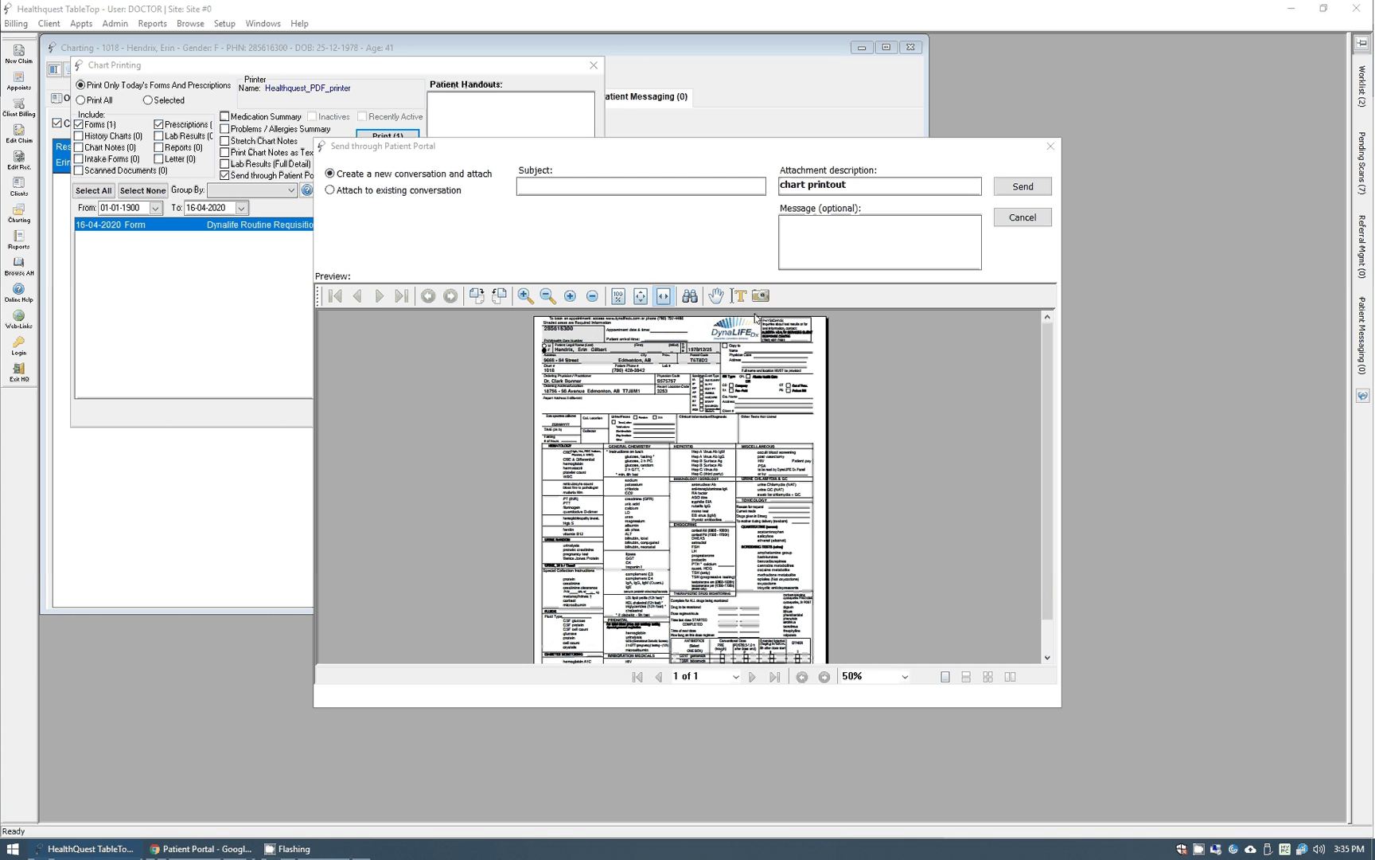
# Choose Attach to existing conversation, then cancel the portal send and close Chart Printing.
pyautogui.click(556, 183)
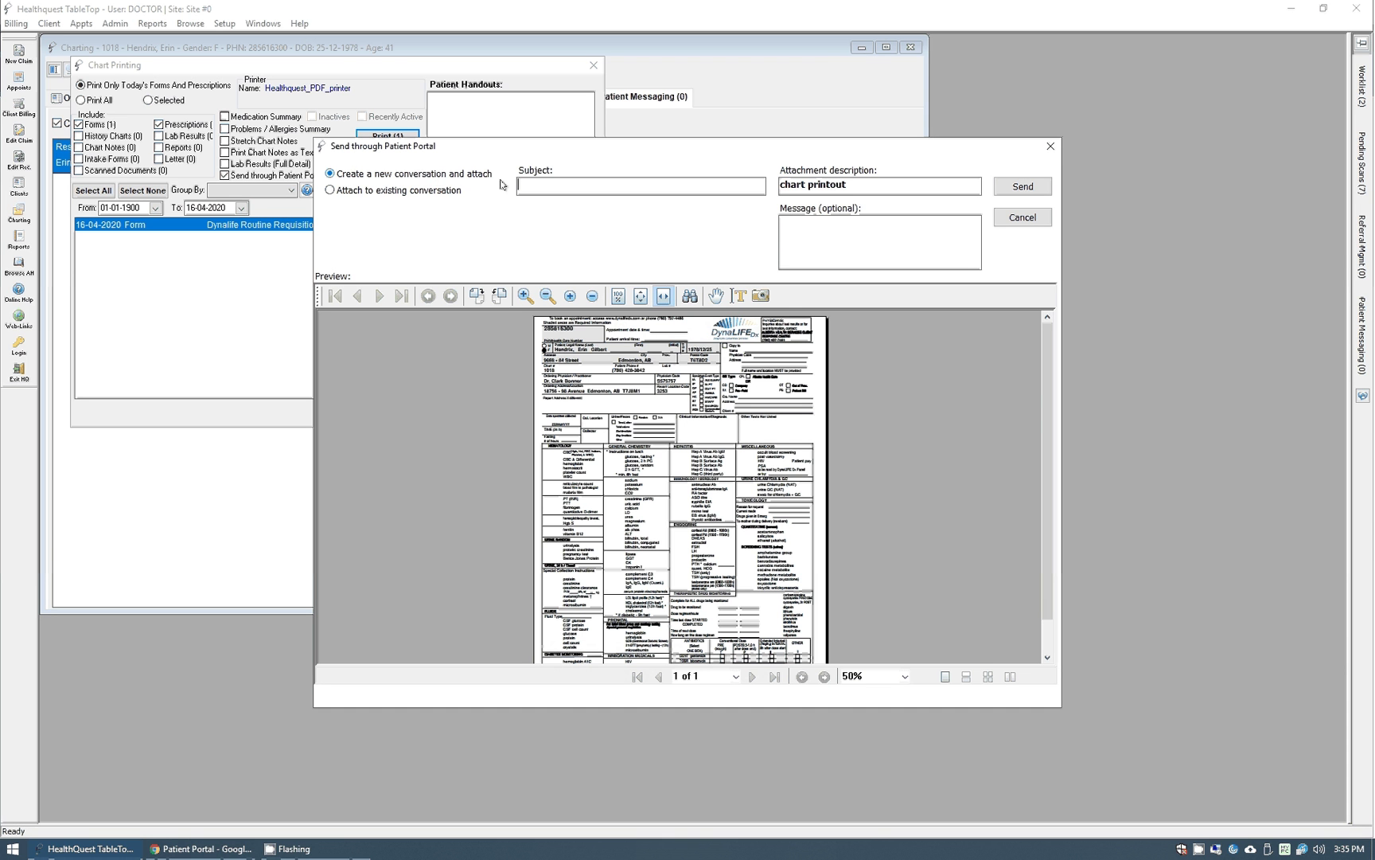
pyautogui.click(363, 188)
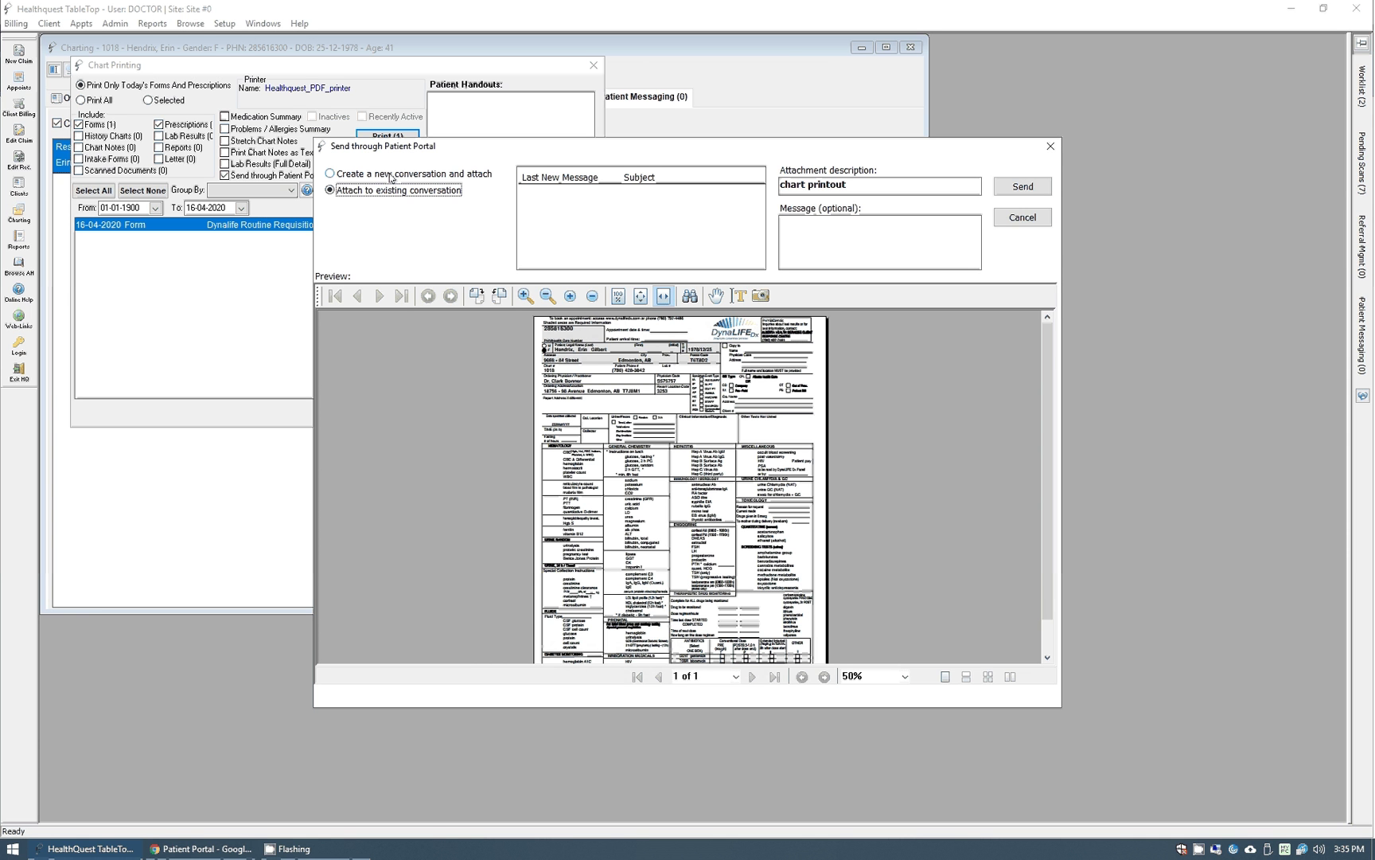
pyautogui.click(1037, 222)
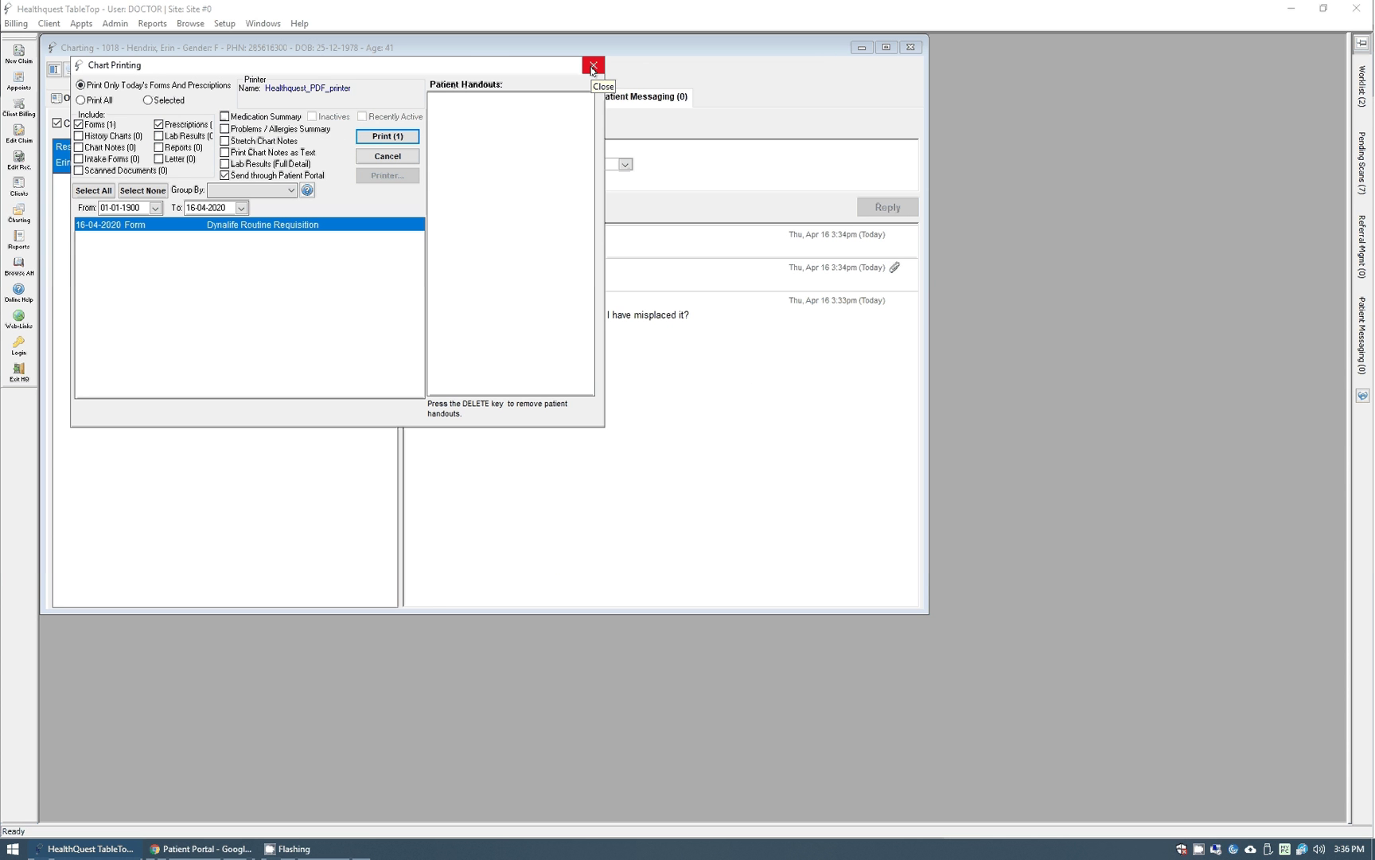
pyautogui.click(593, 67)
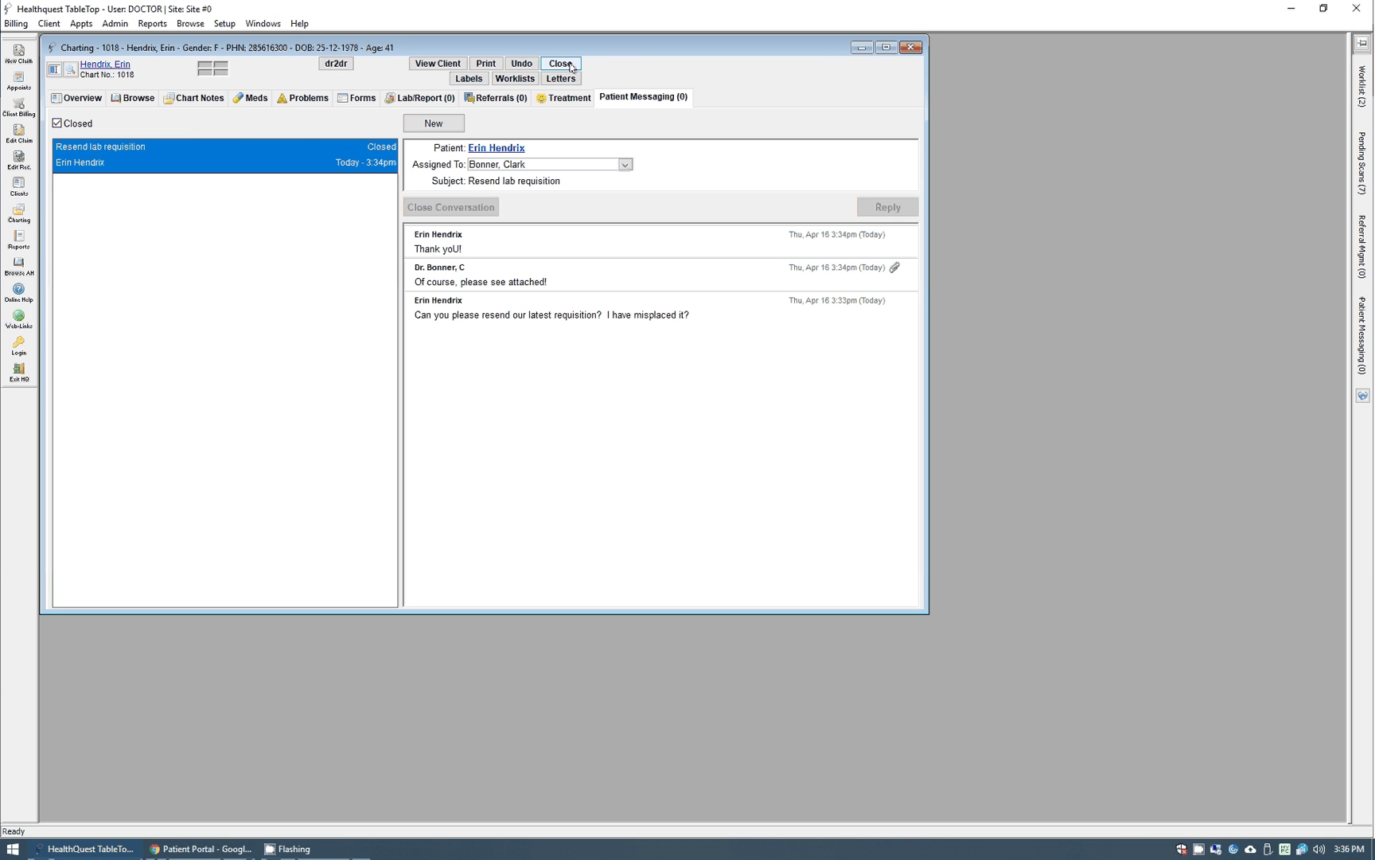
# Close the chart and bring up the Patient Portal options under Program Setup > Admin.
pyautogui.click(571, 69)
pyautogui.click(224, 23)
pyautogui.click(274, 241)
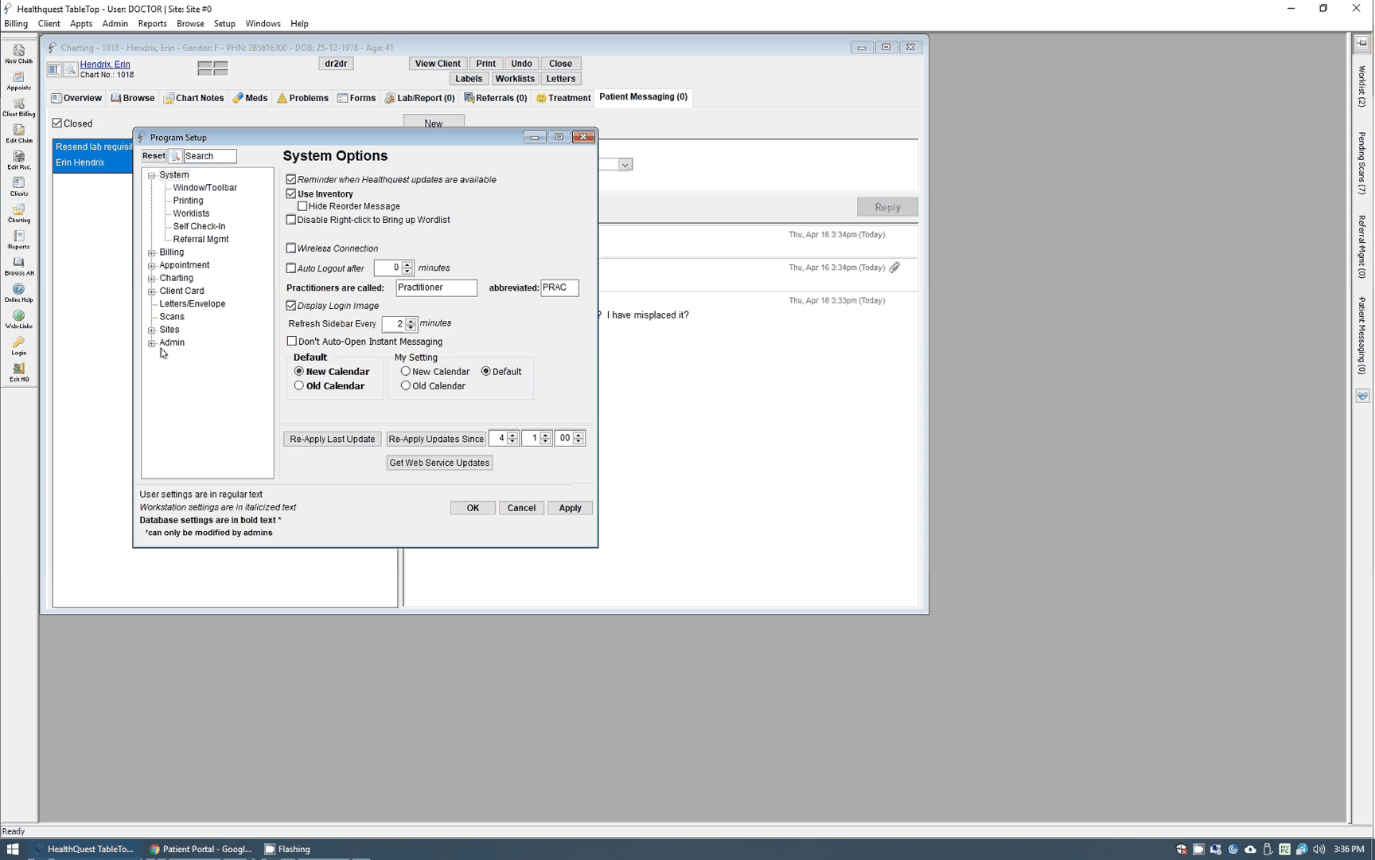
pyautogui.doubleClick(172, 343)
pyautogui.click(198, 357)
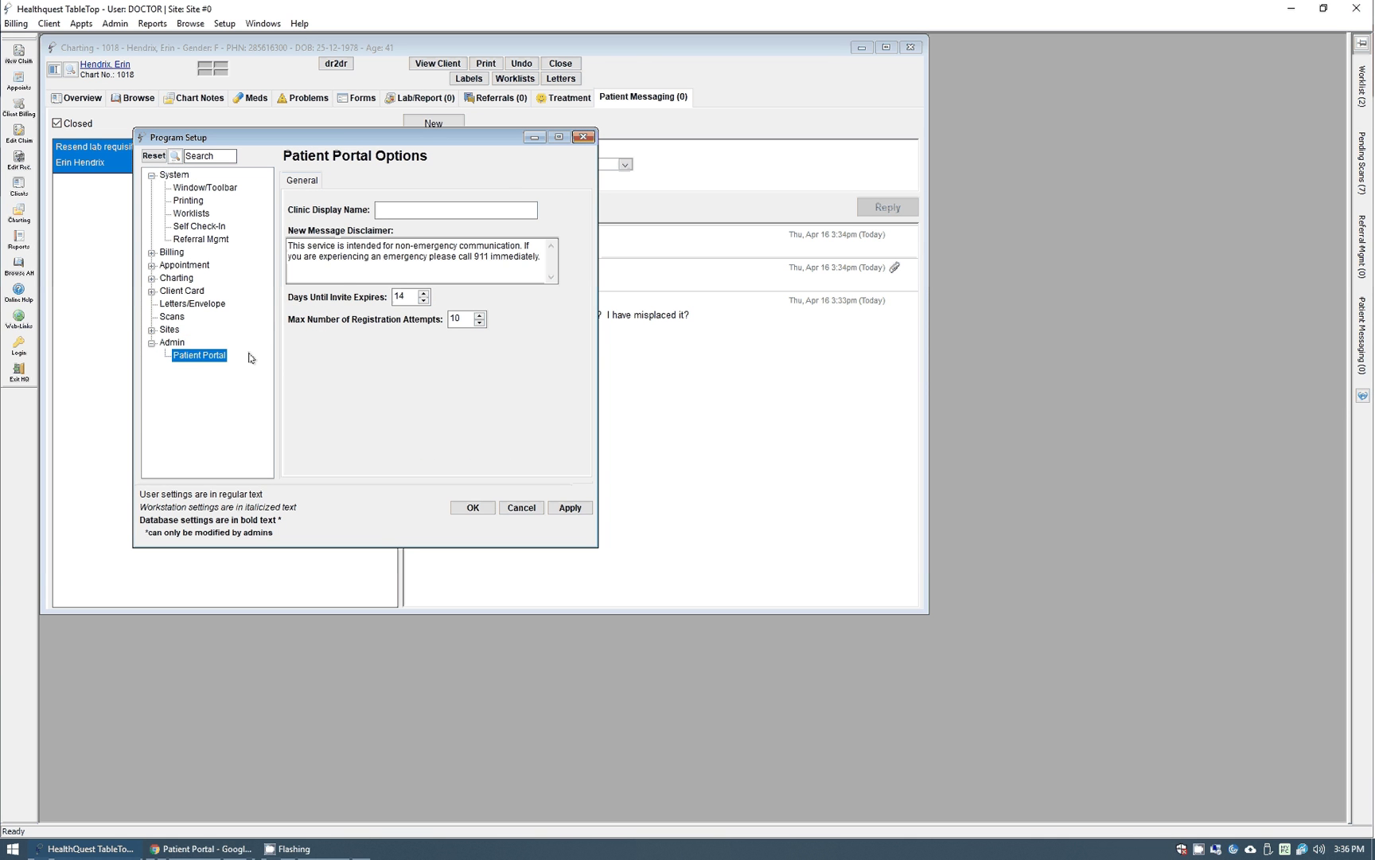
# Enter 'Boardwalk Clinic' as the Clinic Display Name, apply it, and close setup.
pyautogui.click(346, 262)
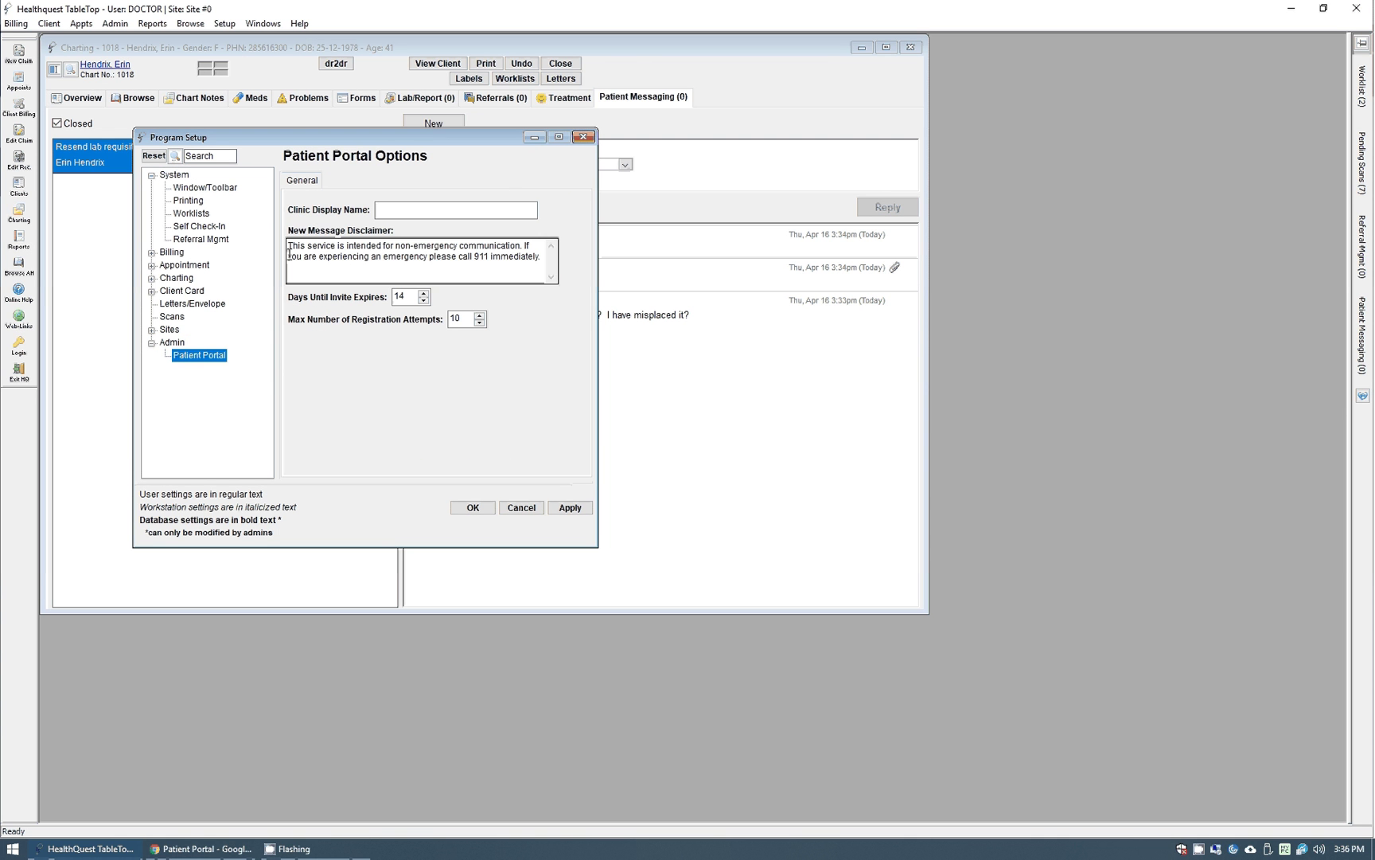
pyautogui.moveTo(289, 248); pyautogui.dragTo(541, 257)
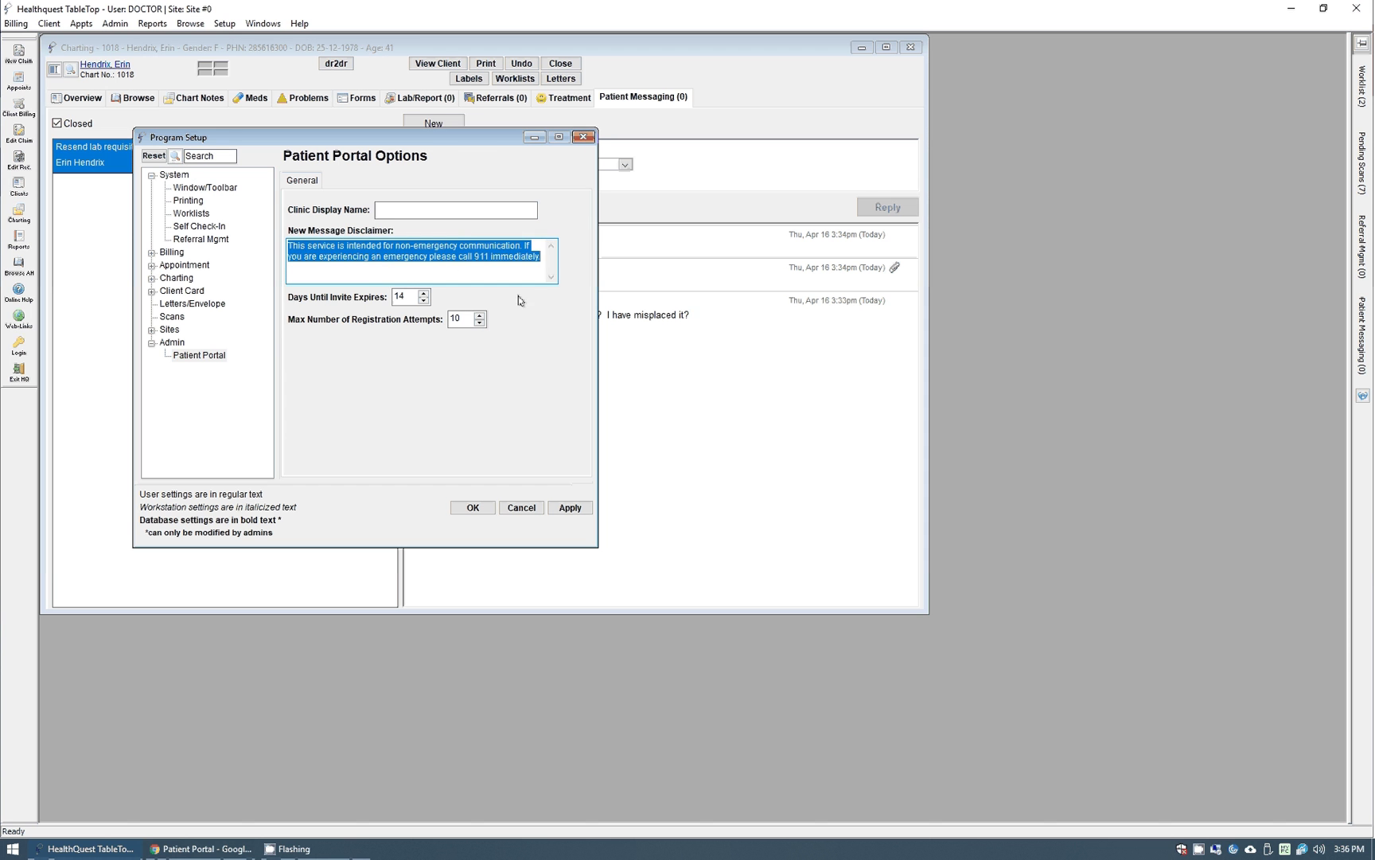
pyautogui.click(435, 210)
pyautogui.write('Boardwalk Clinic')
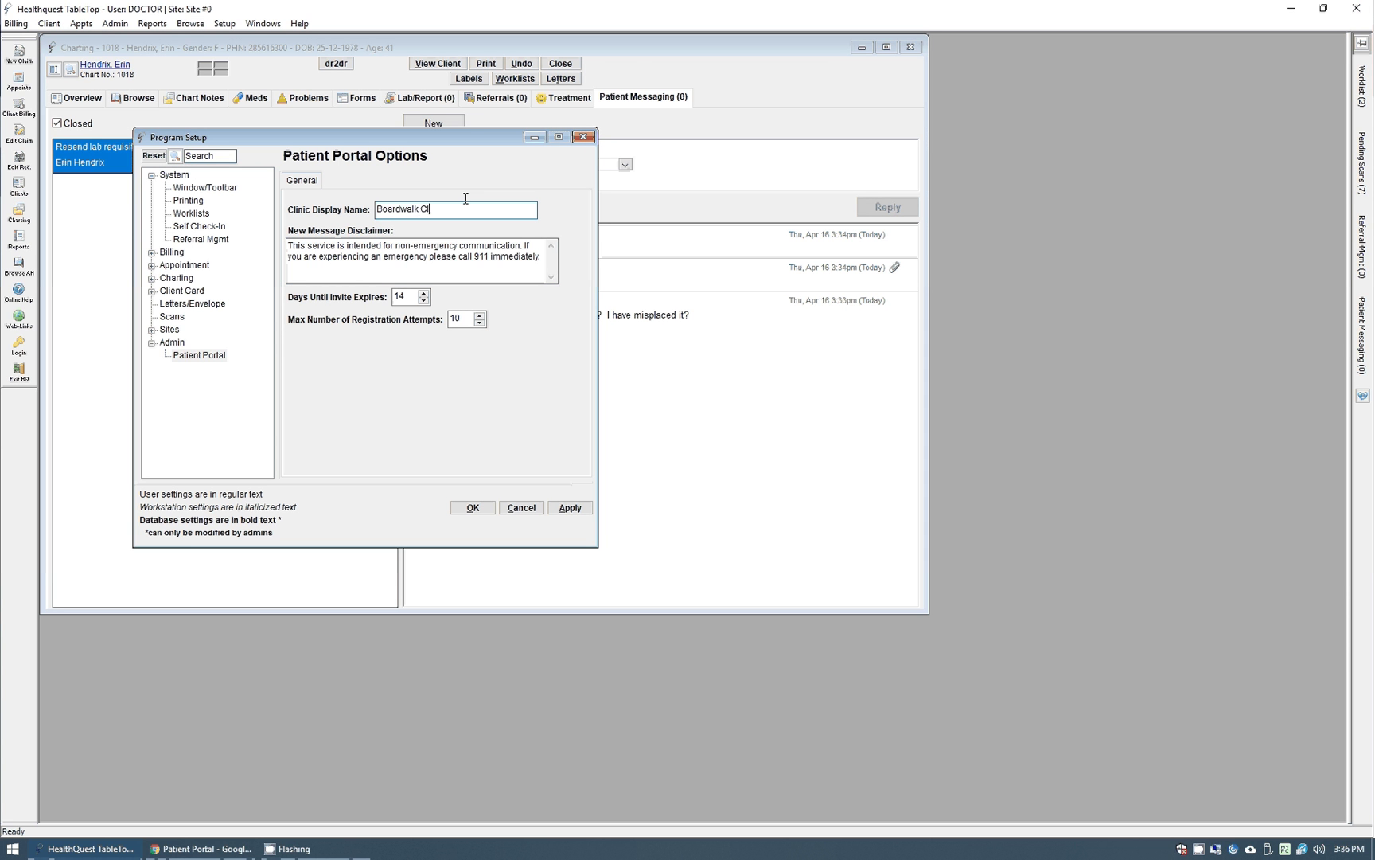
pyautogui.click(566, 506)
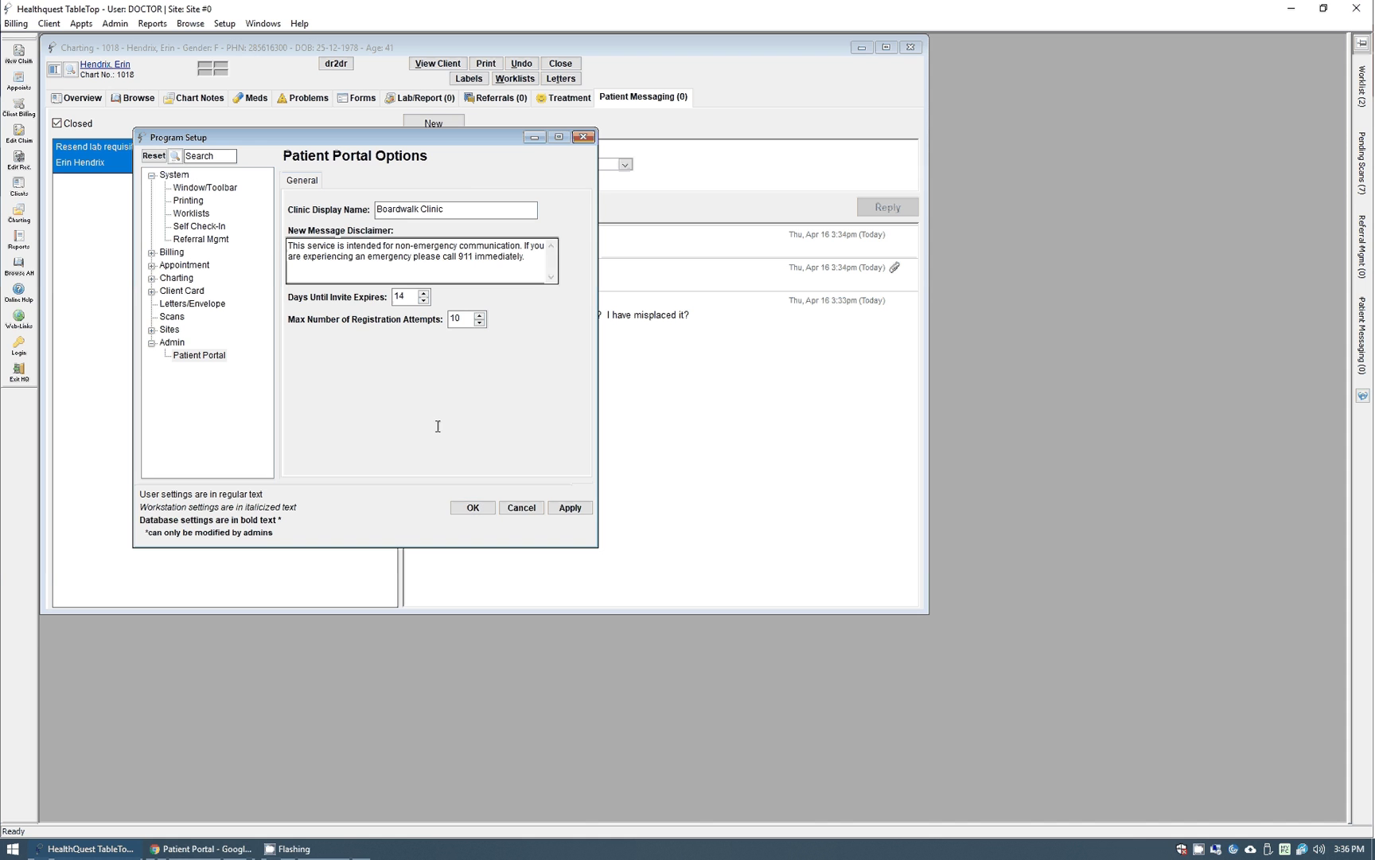
pyautogui.click(518, 509)
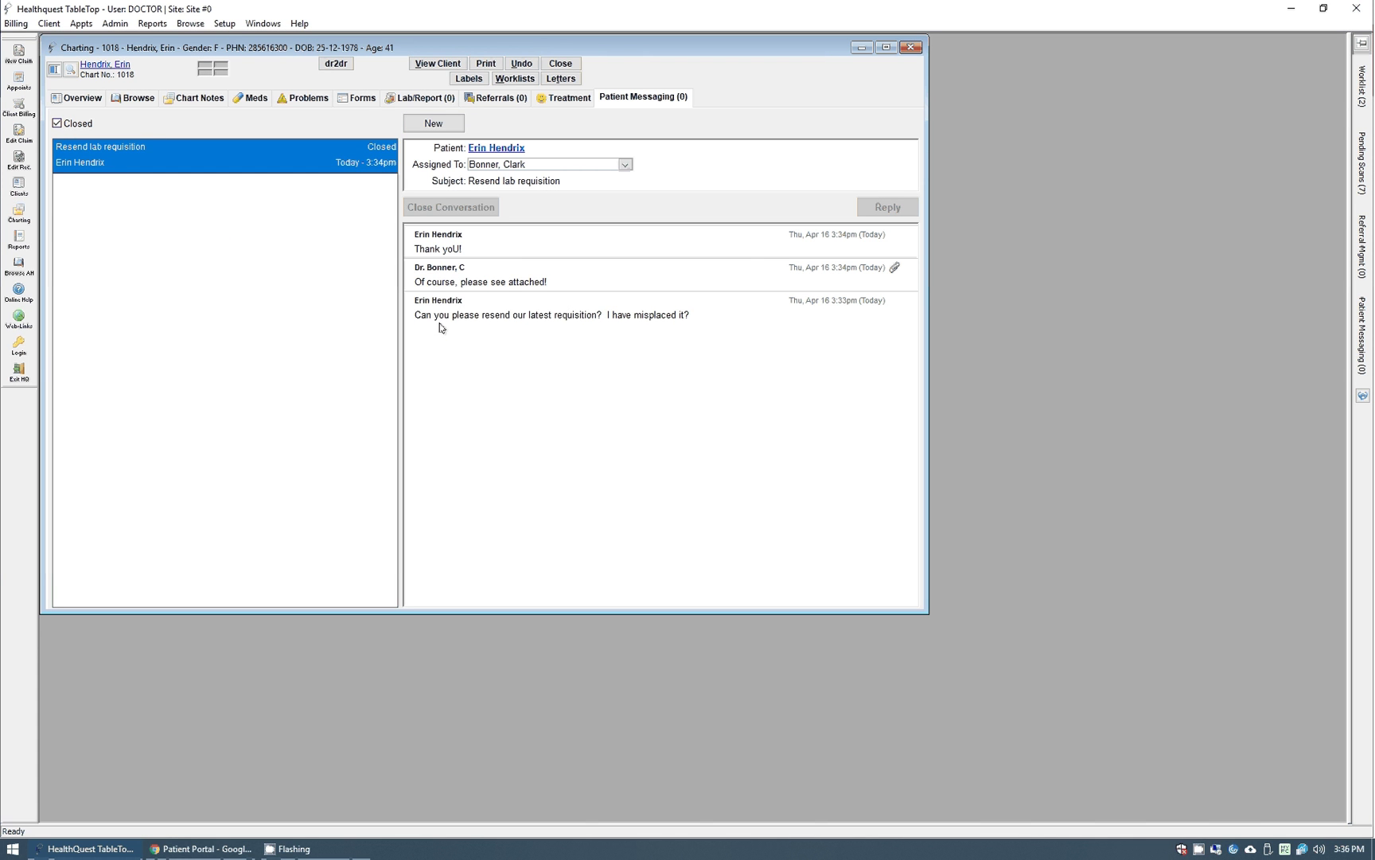
# Close Charting and Patient Messaging, then load the Dr. Bonner Panel list in an enlarged Client List Manager.
pyautogui.click(561, 63)
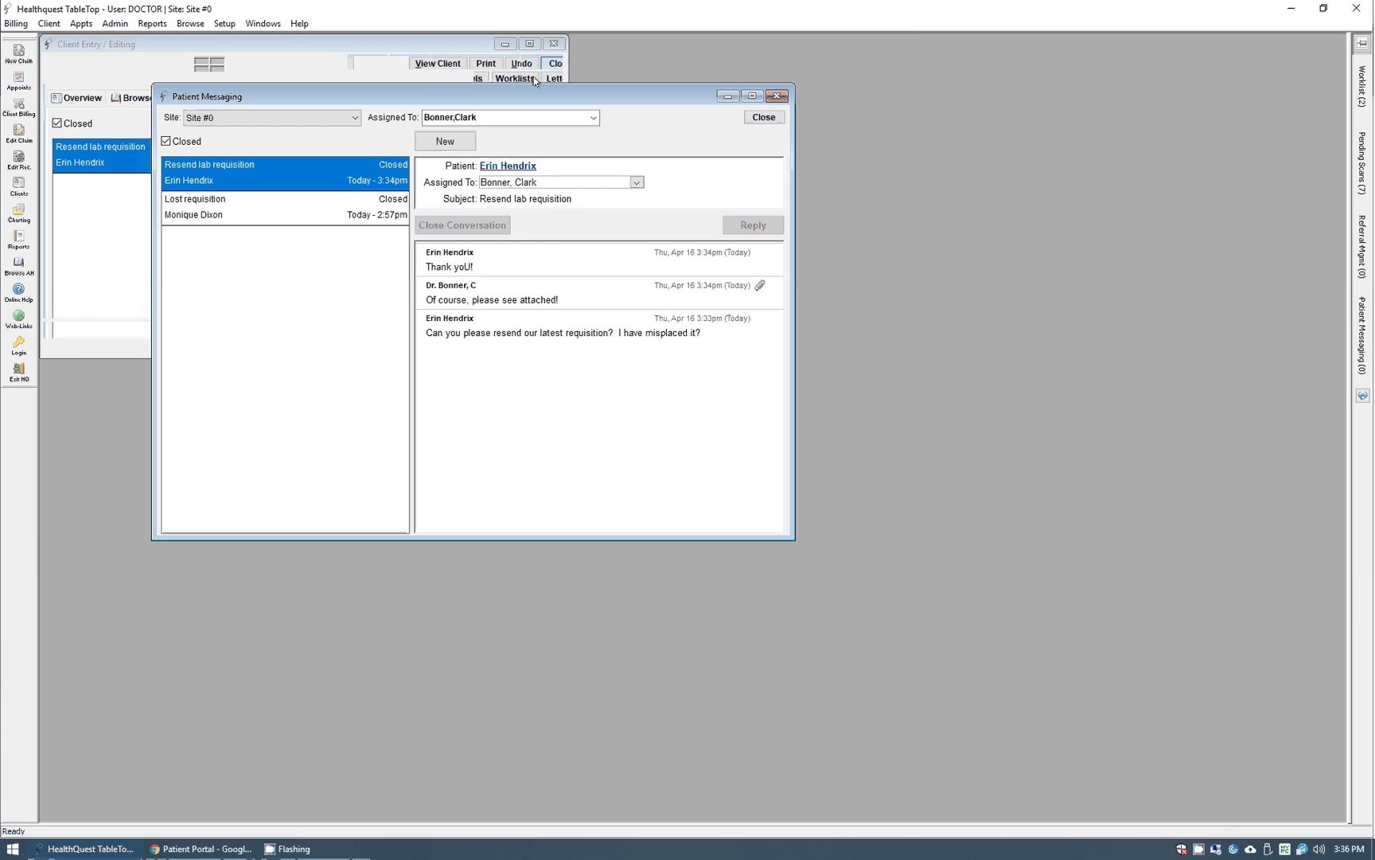
pyautogui.click(776, 96)
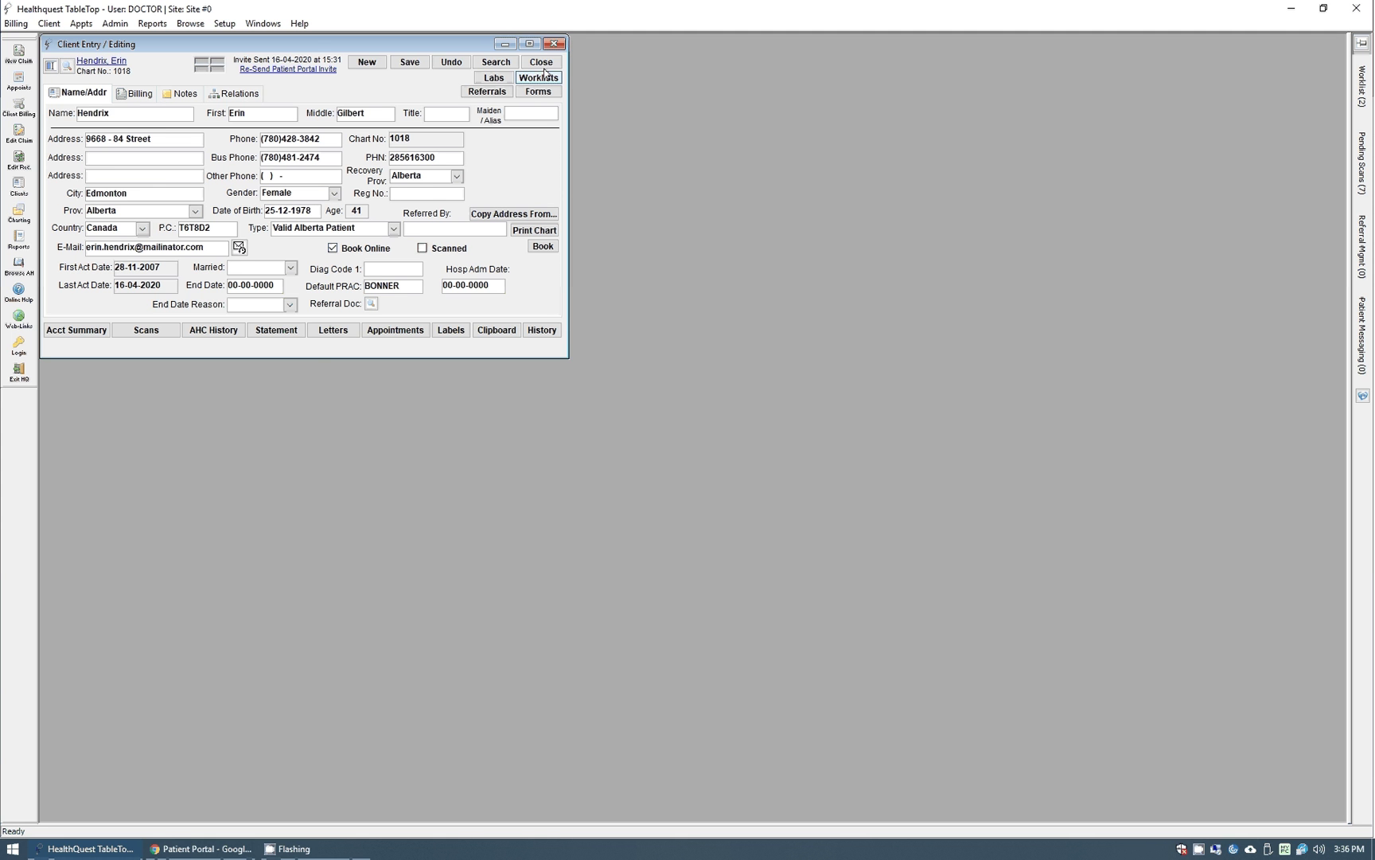
pyautogui.click(152, 23)
pyautogui.moveTo(211, 205)
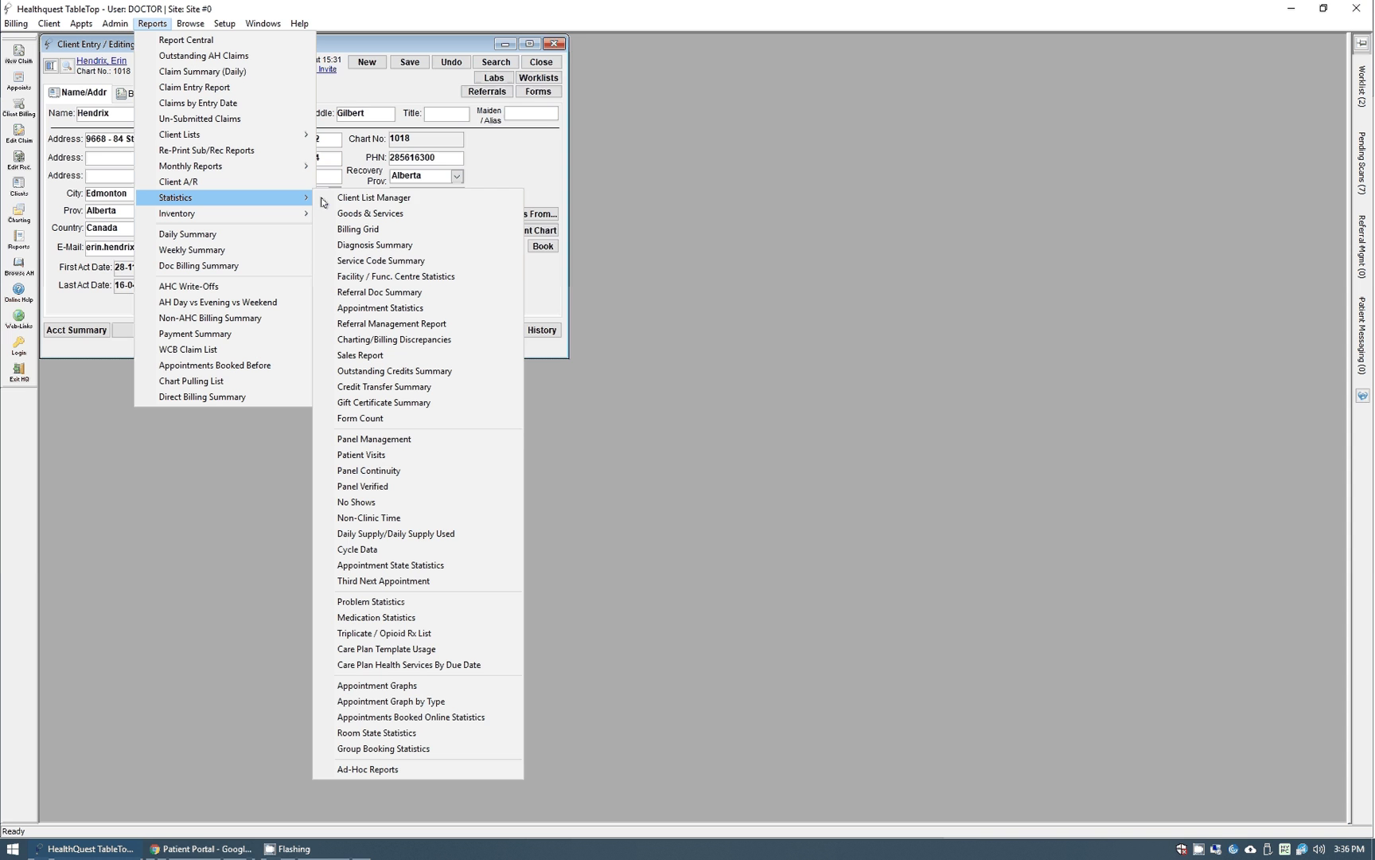
pyautogui.click(398, 199)
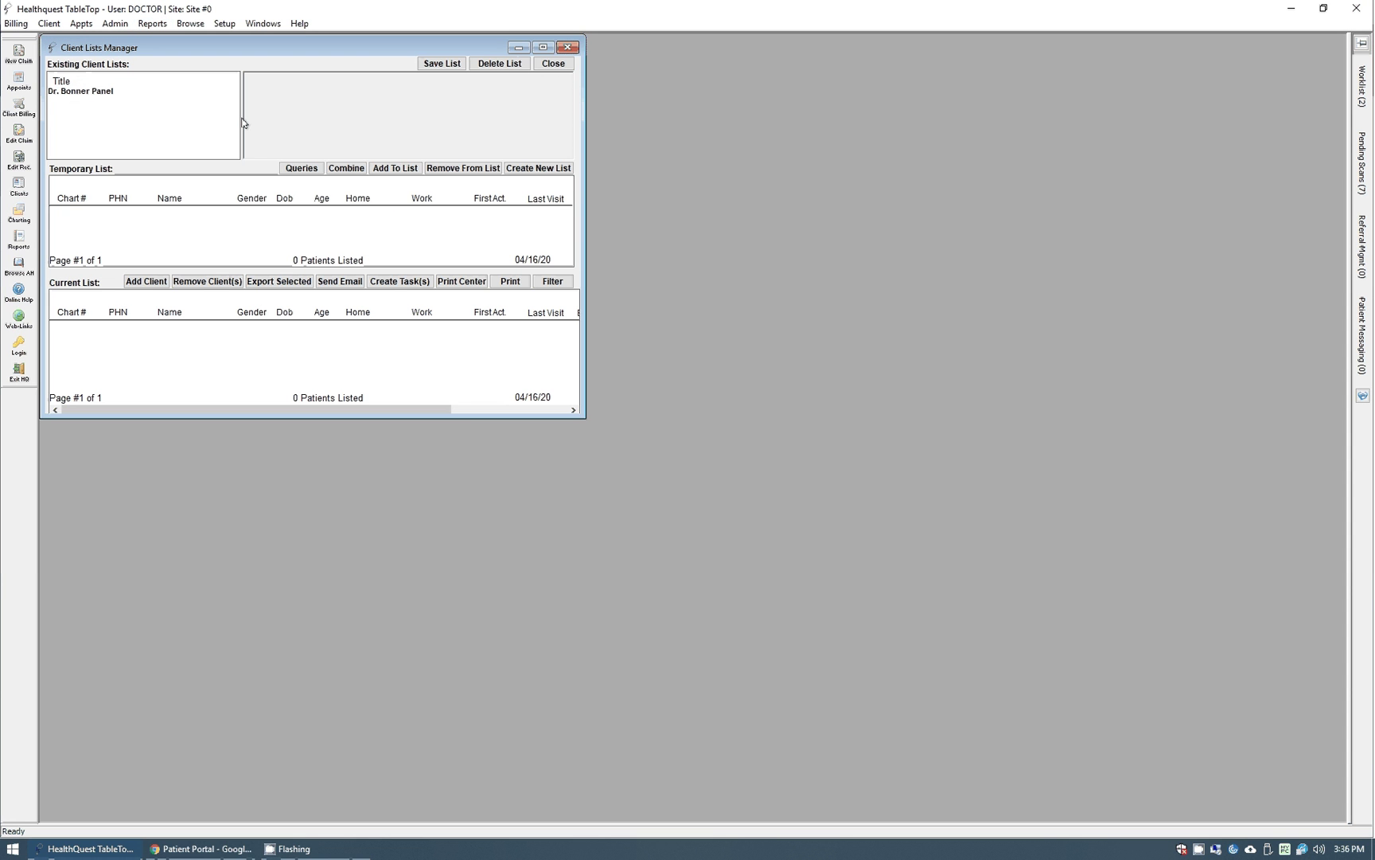
pyautogui.click(80, 91)
pyautogui.moveTo(582, 414); pyautogui.dragTo(896, 693)
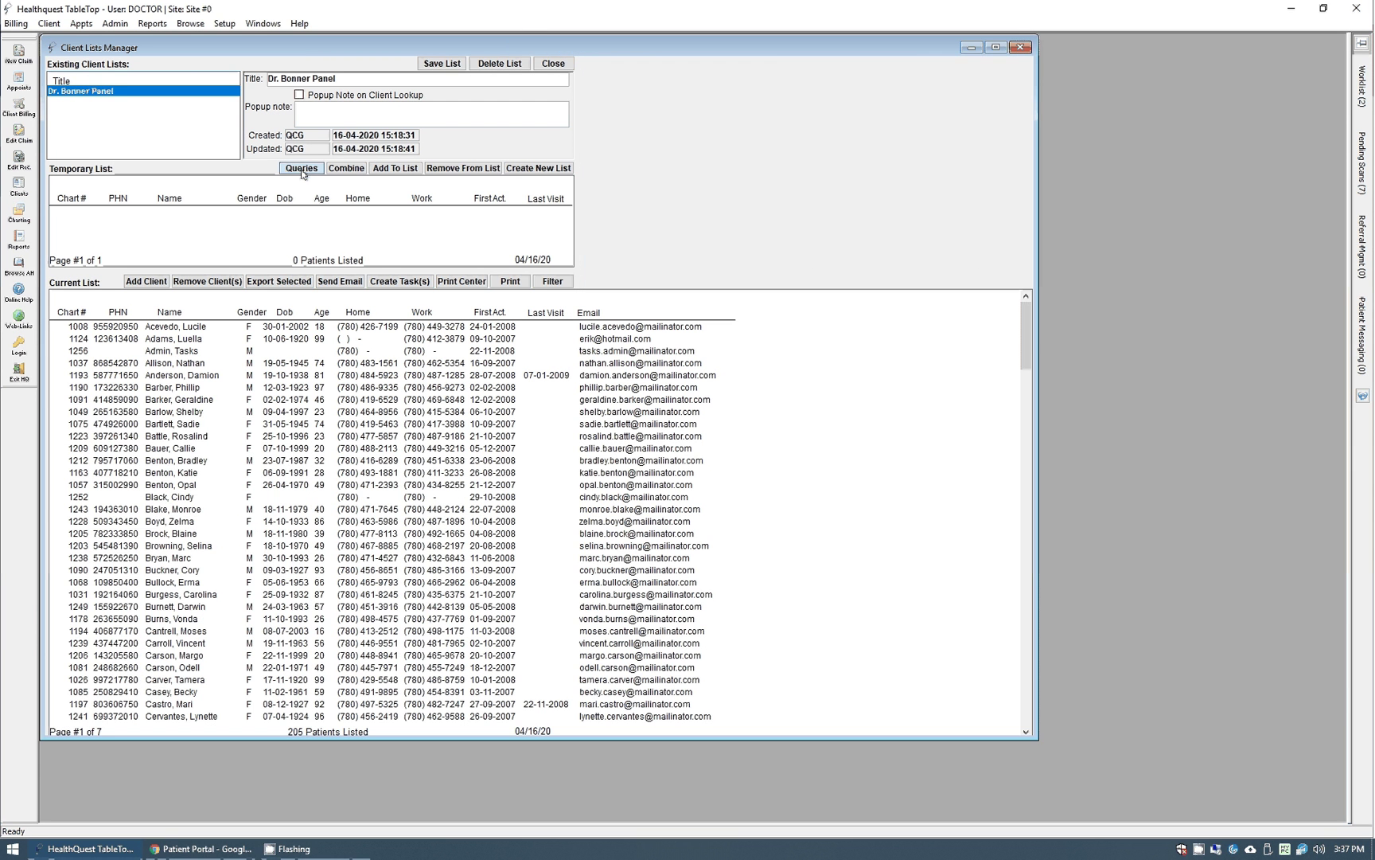
pyautogui.click(301, 169)
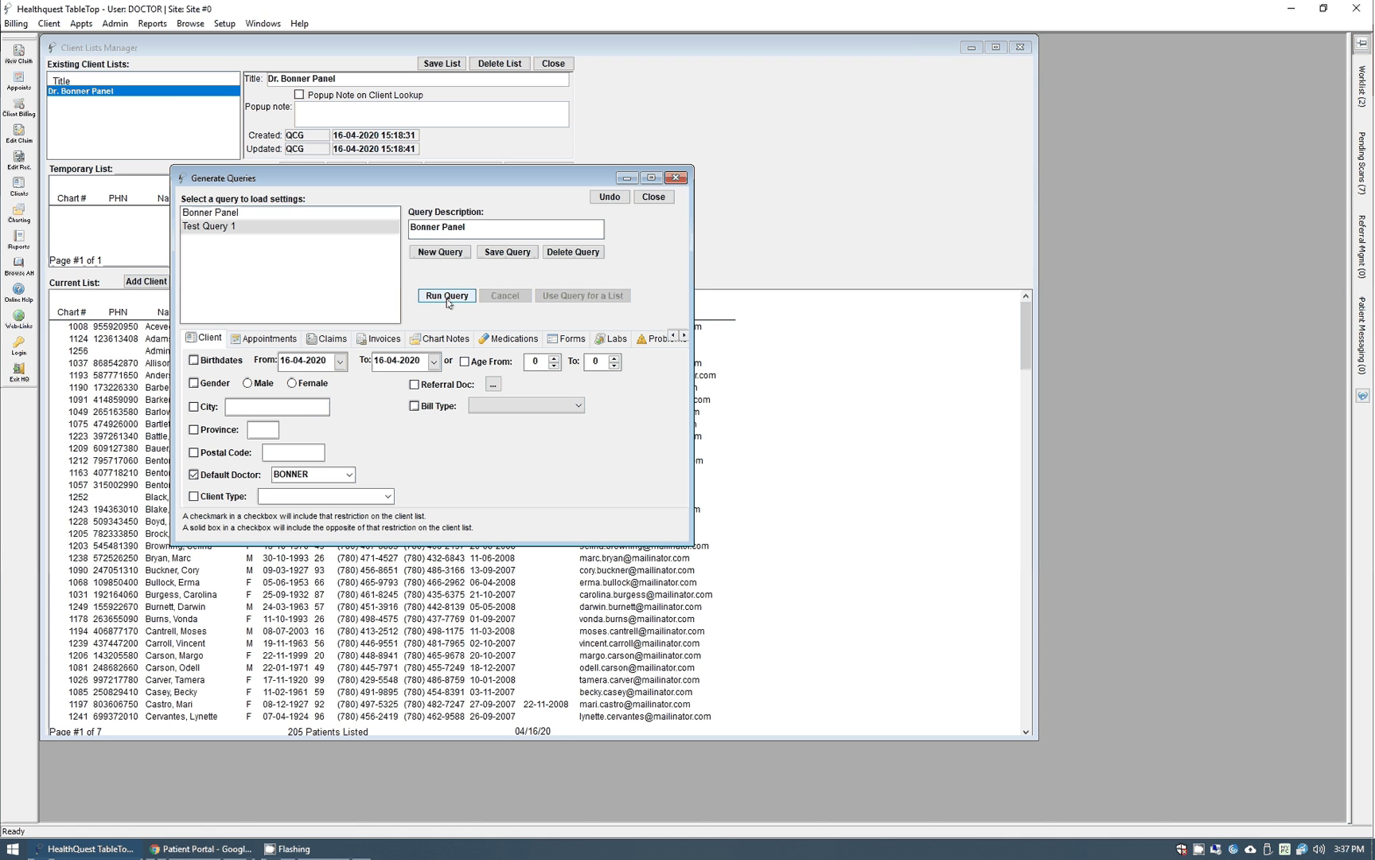
pyautogui.click(447, 296)
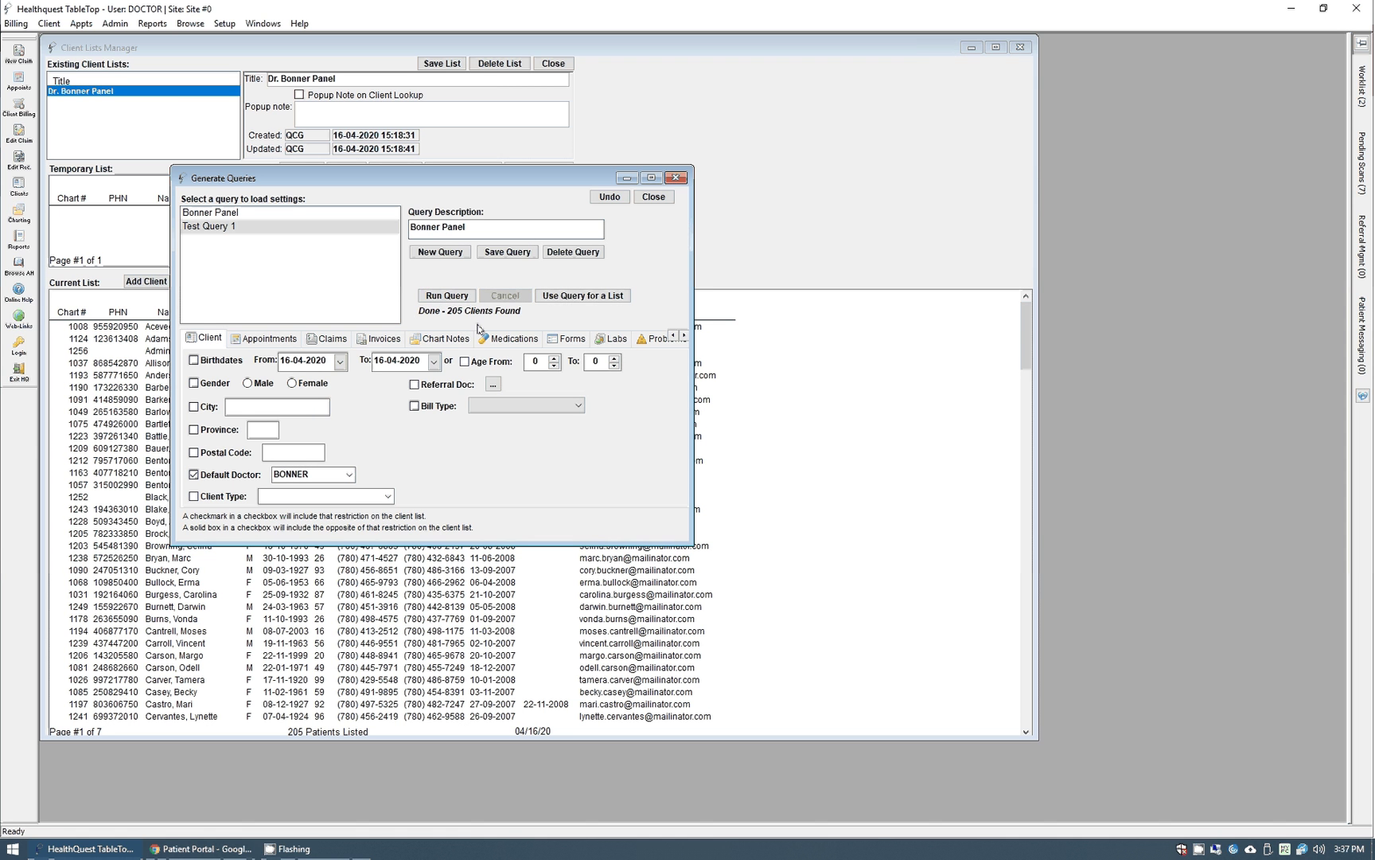
pyautogui.click(654, 198)
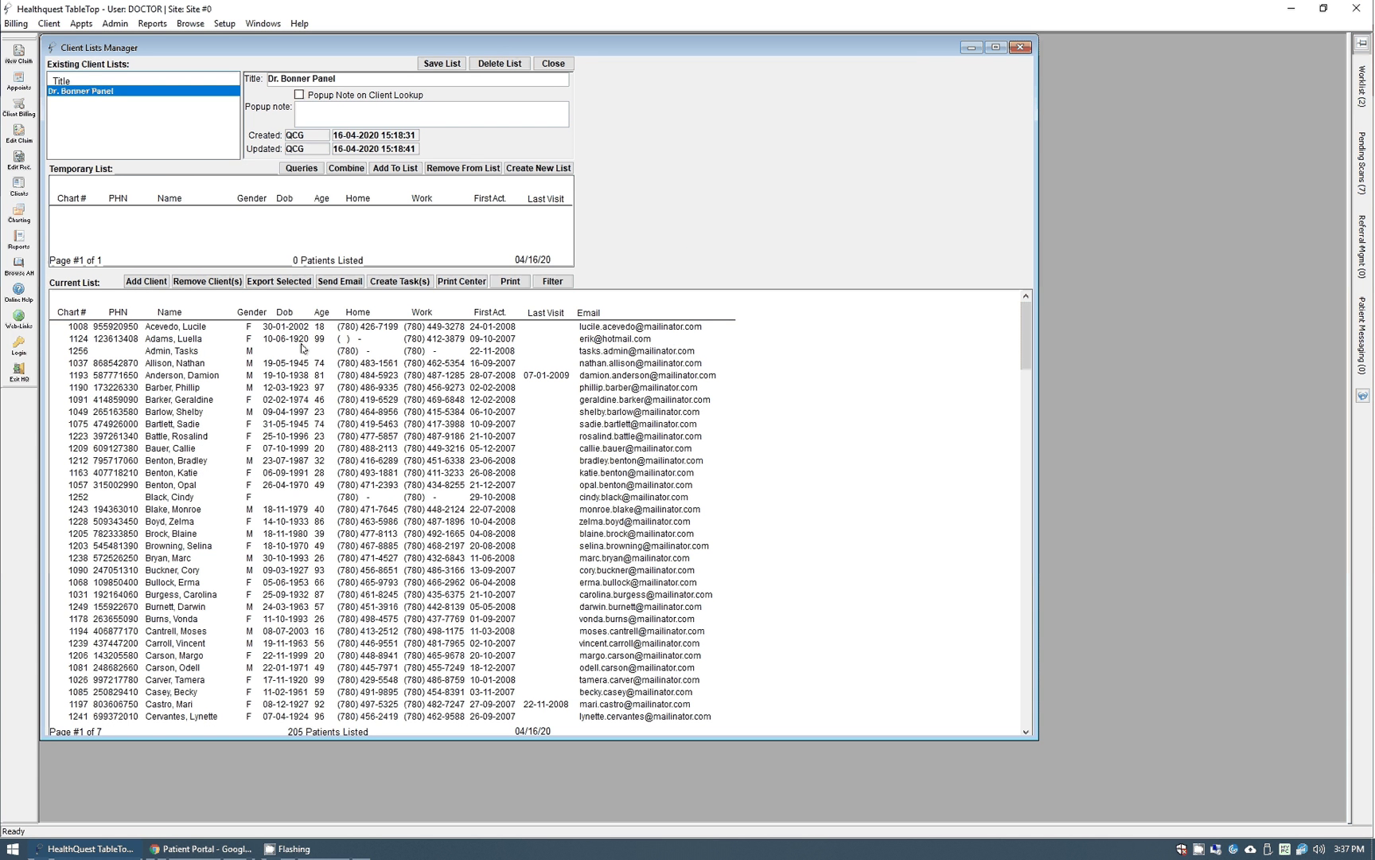
# Select all 205 patients in the Dr. Bonner Panel list.
pyautogui.click(669, 327)
pyautogui.keyDown('ctrl'); pyautogui.click(659, 363); pyautogui.keyUp('ctrl')
pyautogui.keyDown('ctrl'); pyautogui.click(651, 399); pyautogui.keyUp('ctrl')
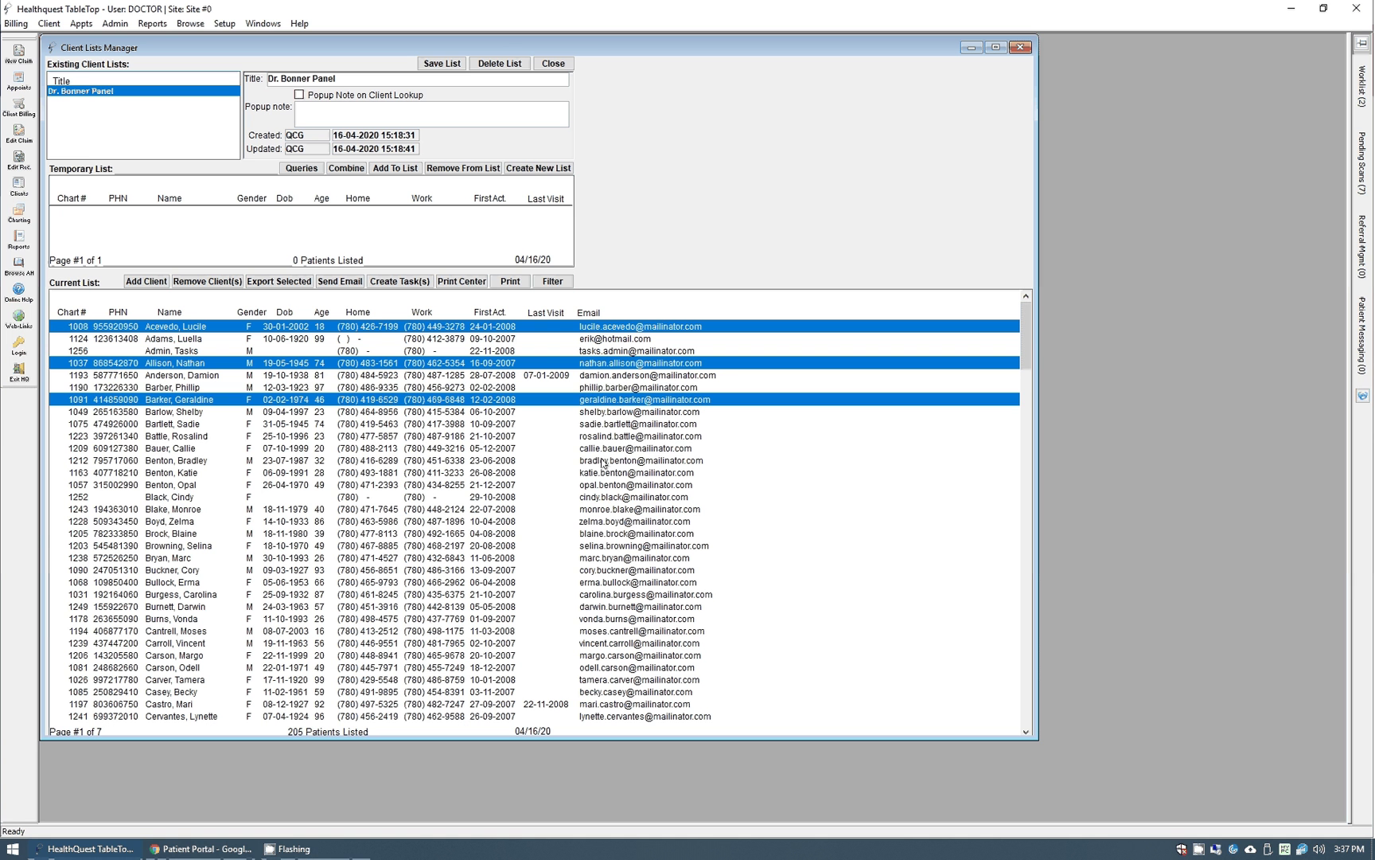
pyautogui.keyDown('ctrl'); pyautogui.click(376, 449); pyautogui.keyUp('ctrl')
pyautogui.keyDown('ctrl'); pyautogui.click(414, 533); pyautogui.keyUp('ctrl')
pyautogui.keyDown('ctrl'); pyautogui.click(780, 630); pyautogui.keyUp('ctrl')
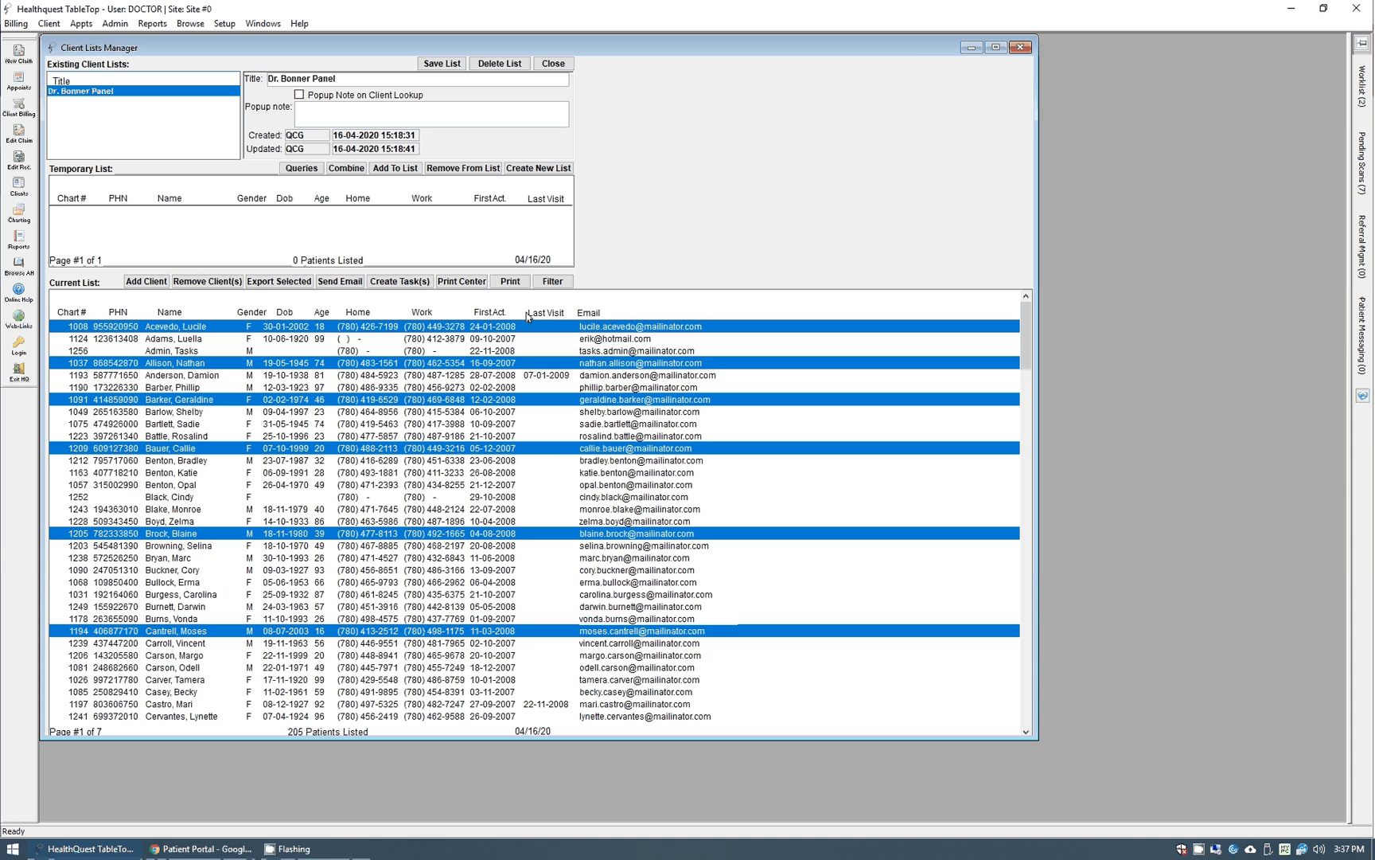
pyautogui.hotkey('ctrl', 'a')
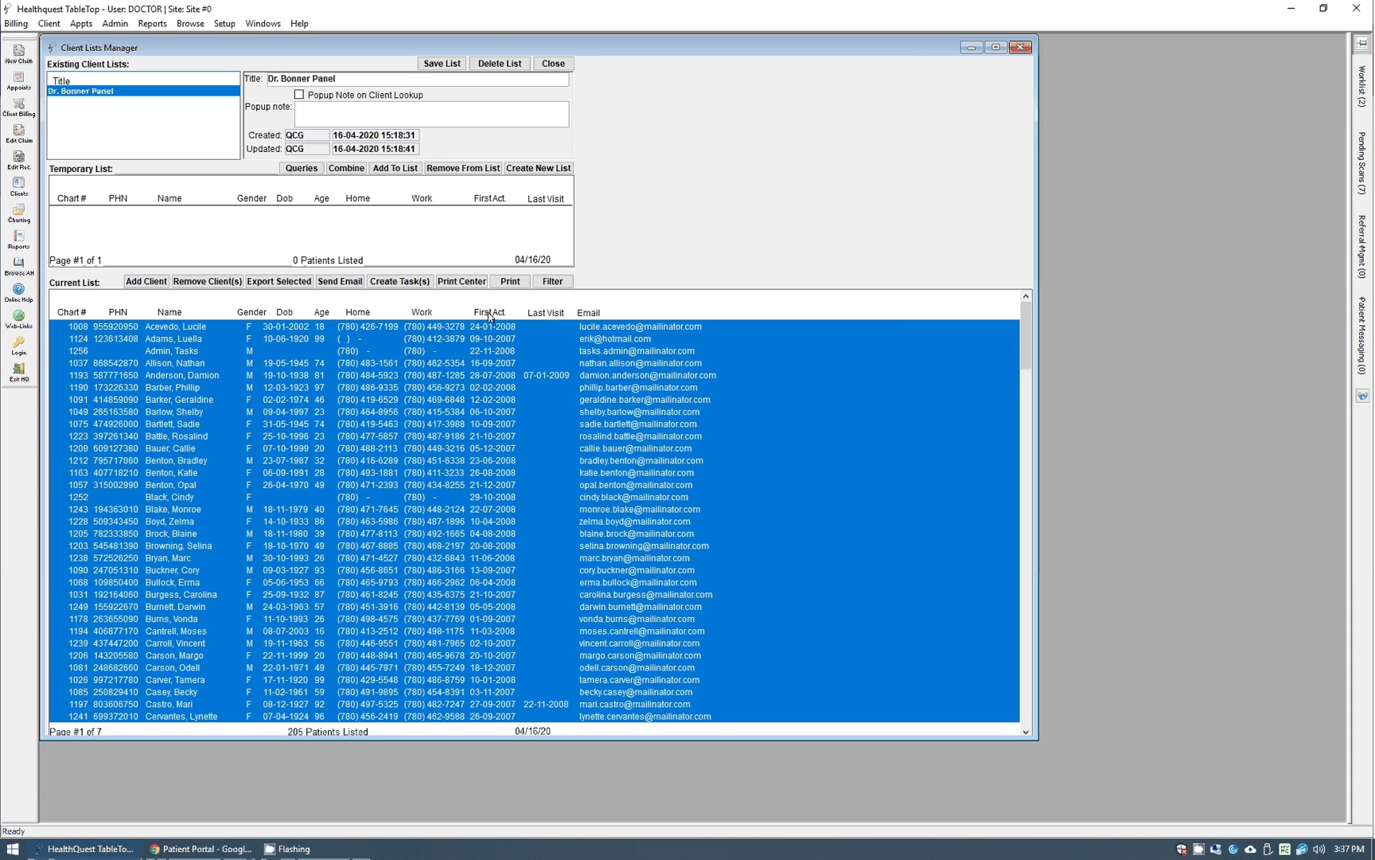
# Preview an email using the Patient Portal Invite - Default template, then cancel without sending.
pyautogui.click(336, 282)
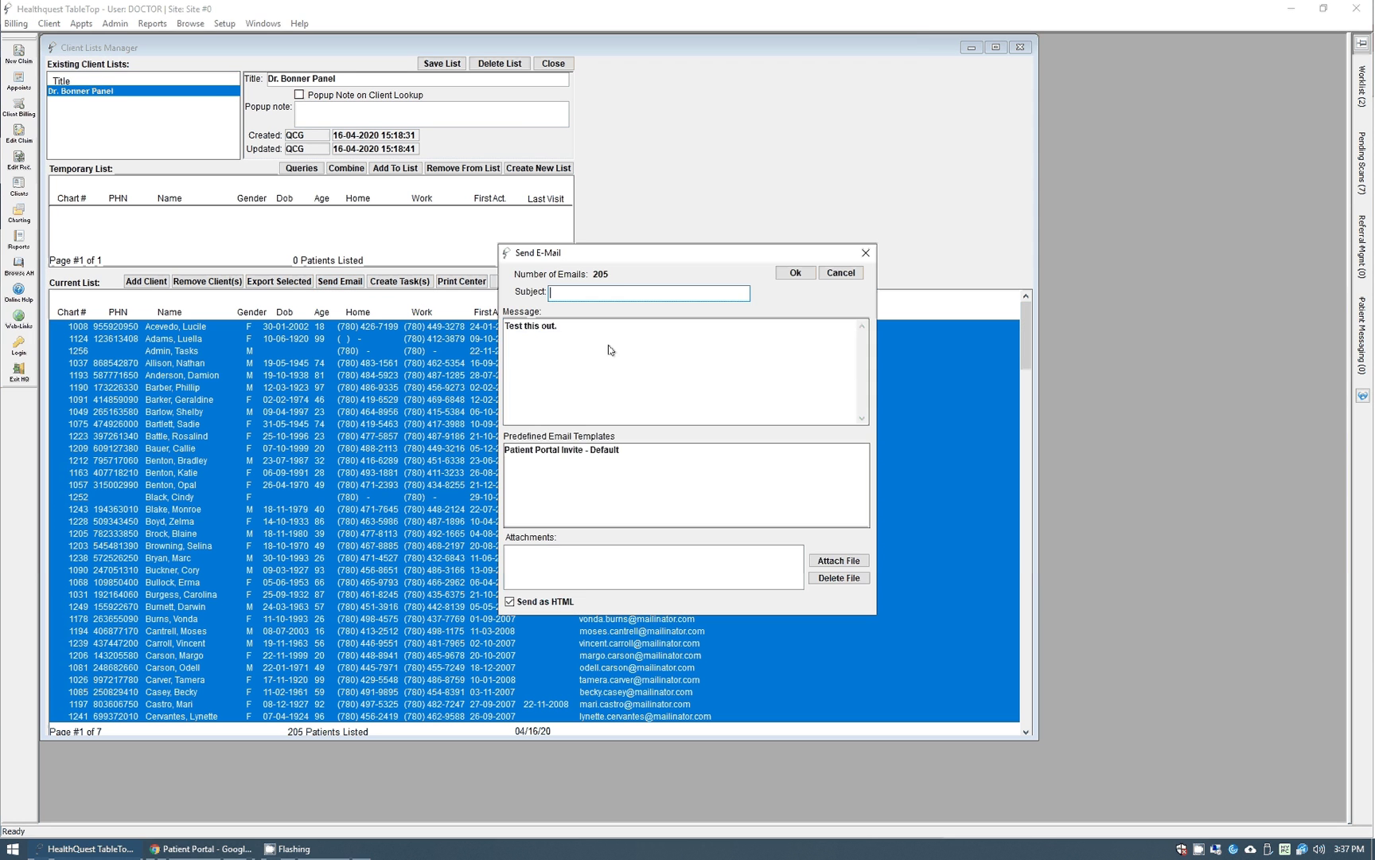
pyautogui.click(556, 452)
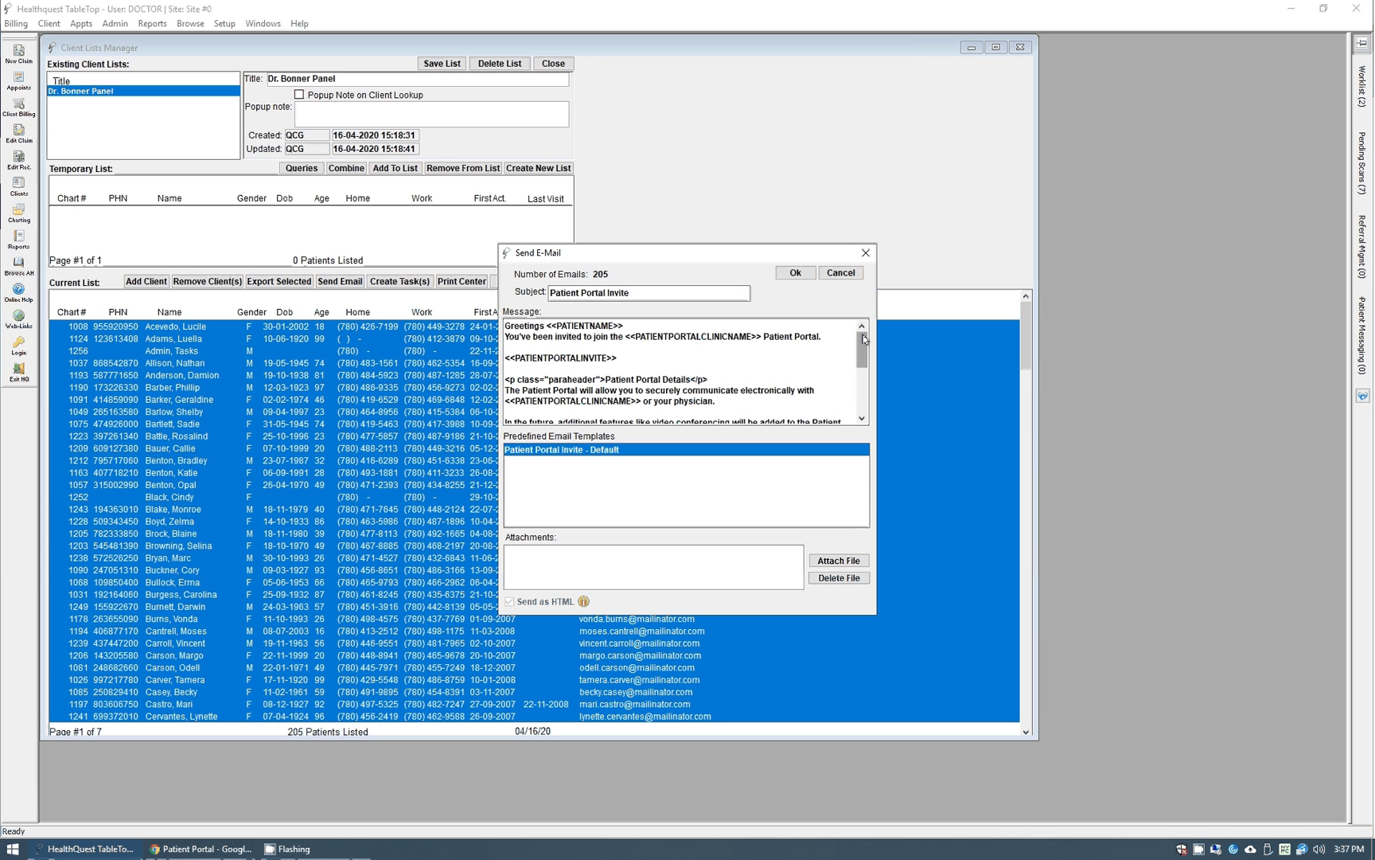
pyautogui.moveTo(865, 340)
pyautogui.mouseDown()
pyautogui.moveTo(865, 376)
pyautogui.moveTo(864, 335)
pyautogui.mouseUp()
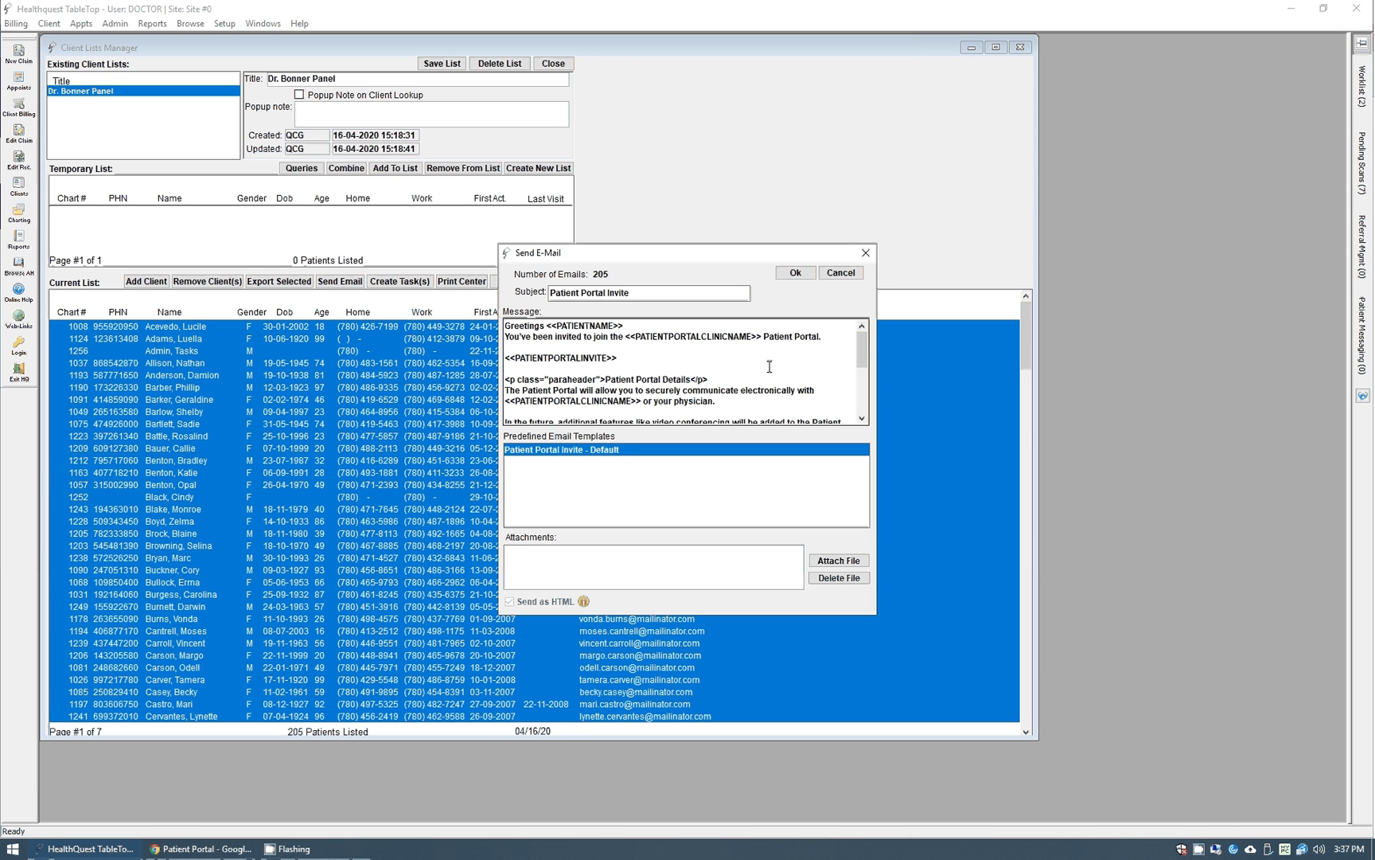
pyautogui.click(840, 272)
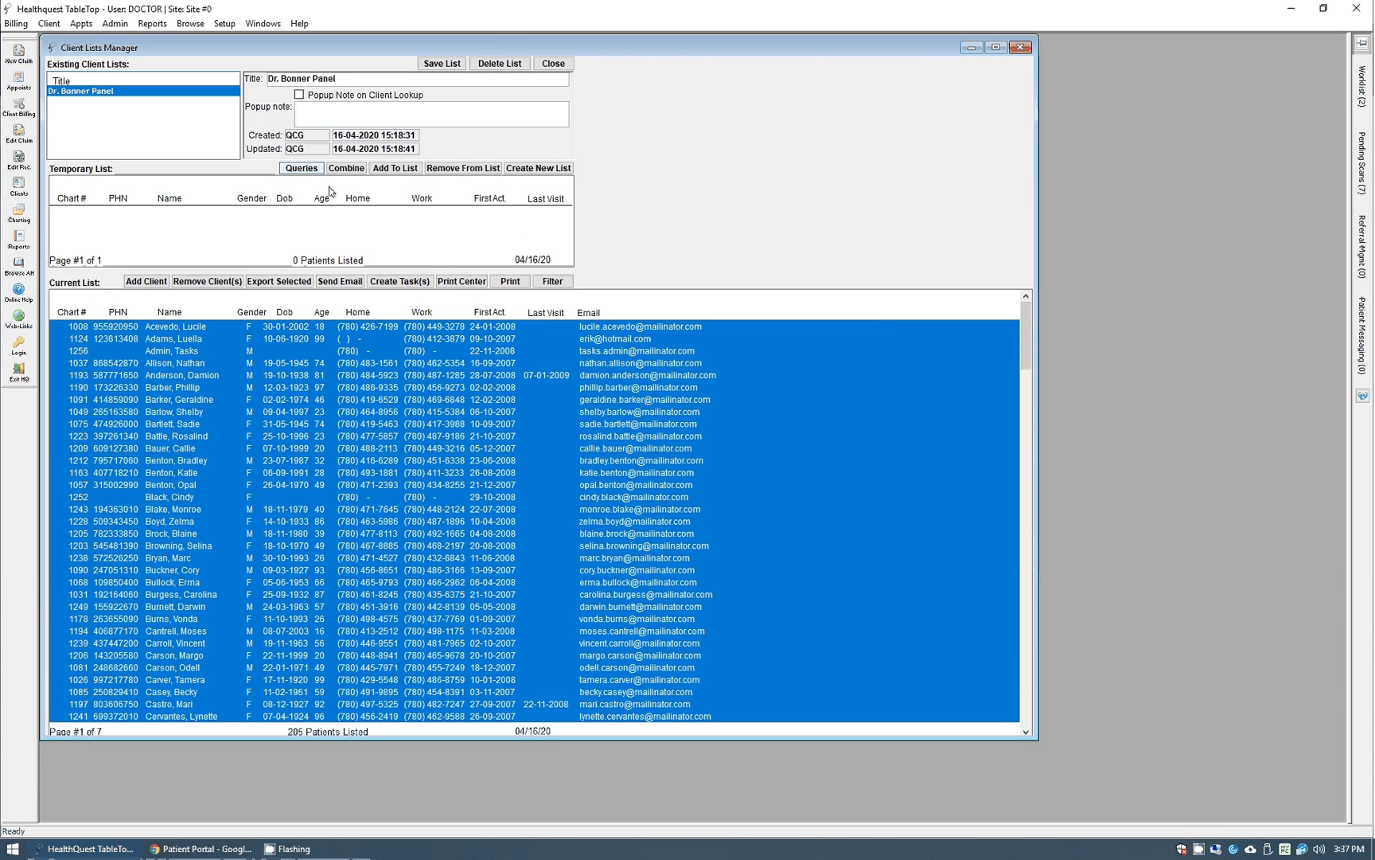
pyautogui.click(303, 172)
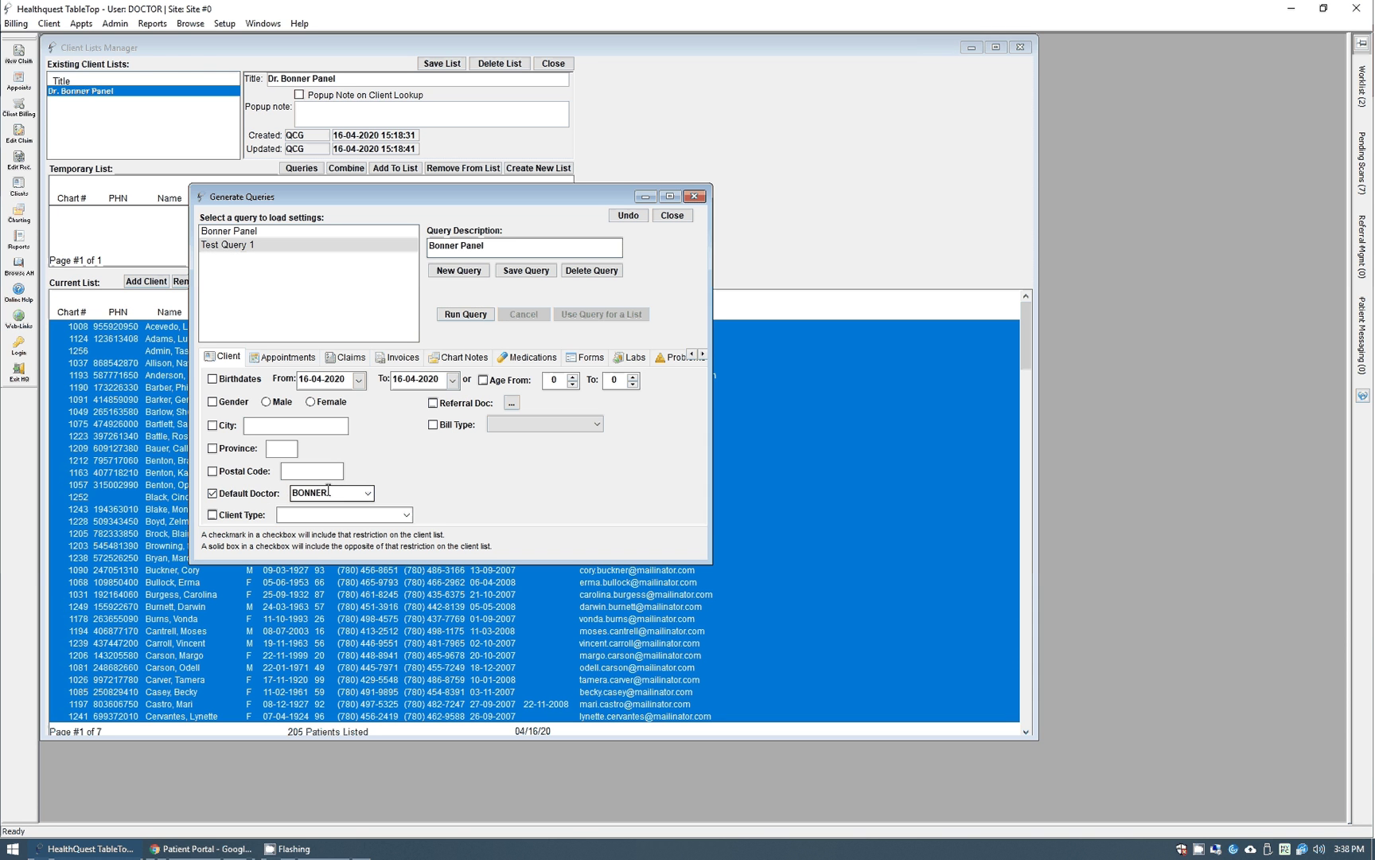
pyautogui.click(369, 494)
pyautogui.click(371, 495)
pyautogui.click(468, 360)
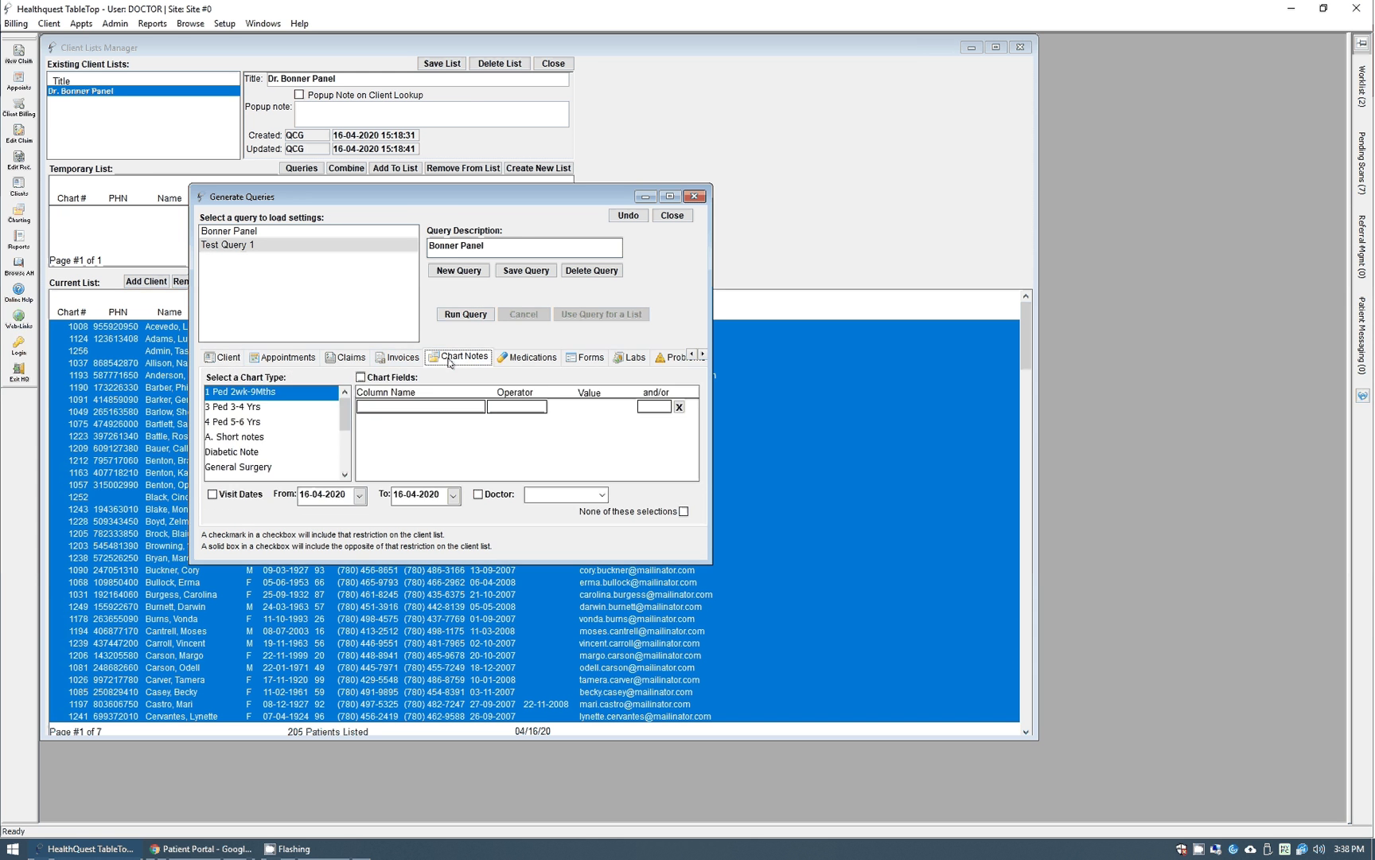
pyautogui.click(529, 358)
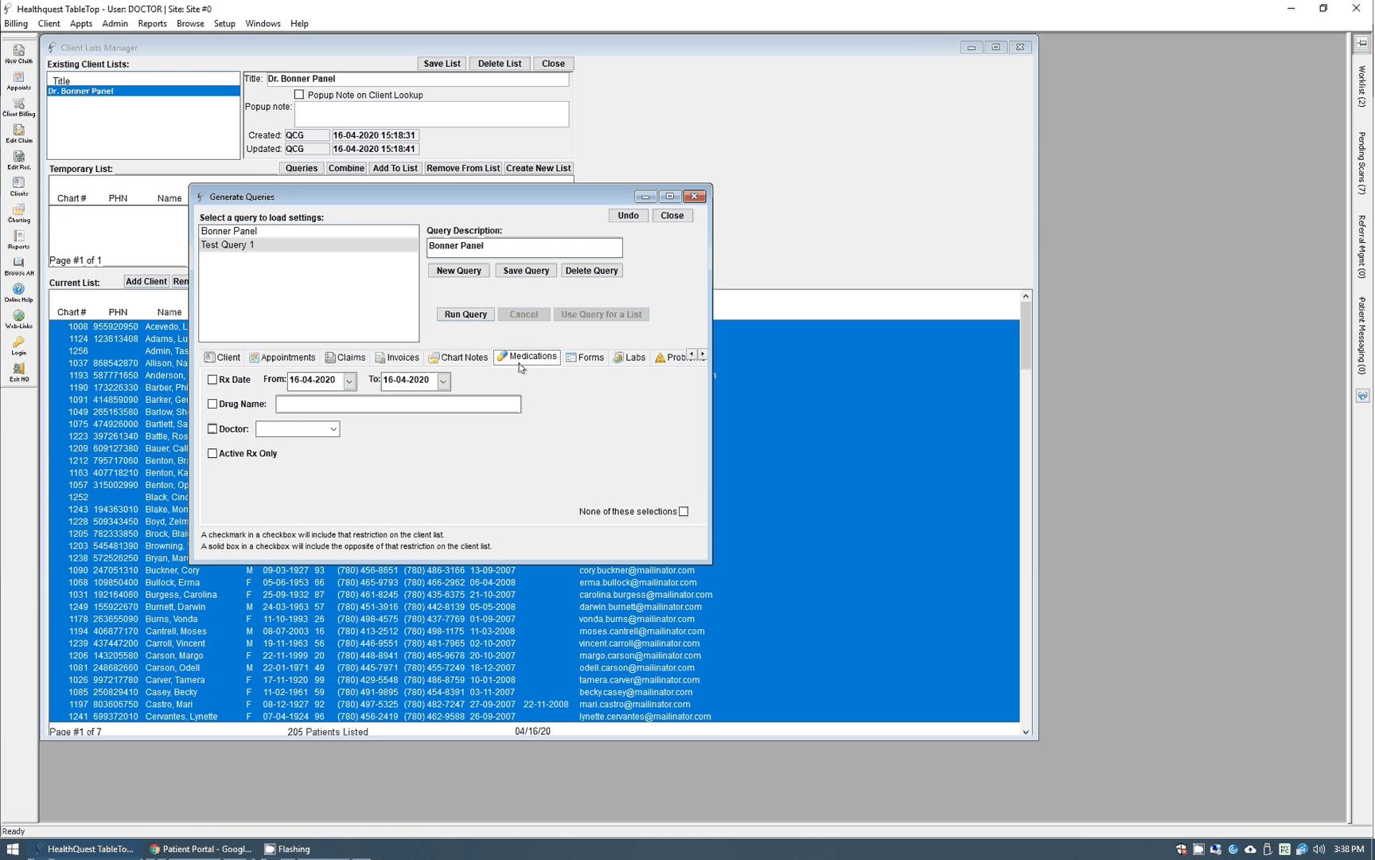
pyautogui.click(586, 361)
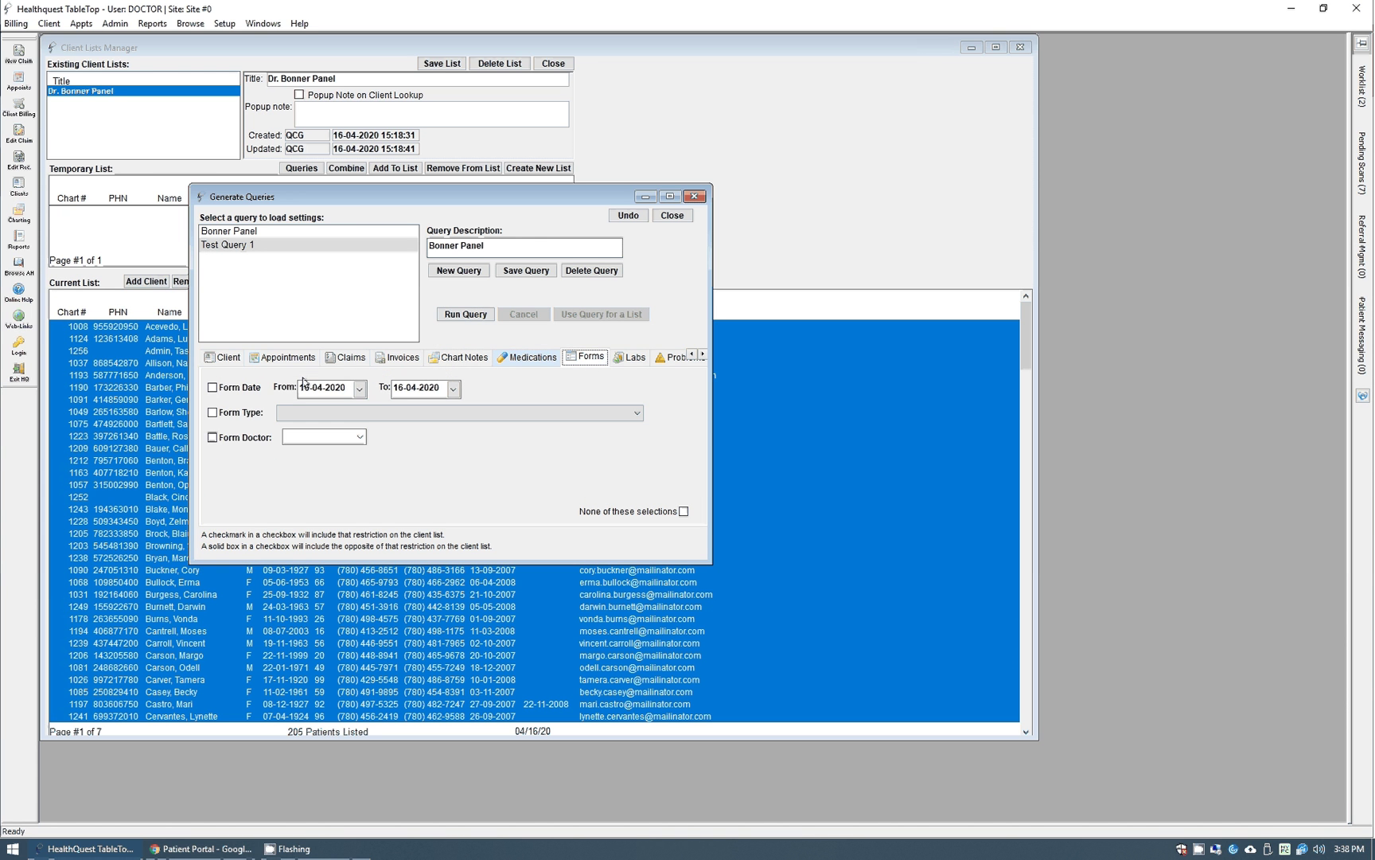
pyautogui.click(230, 360)
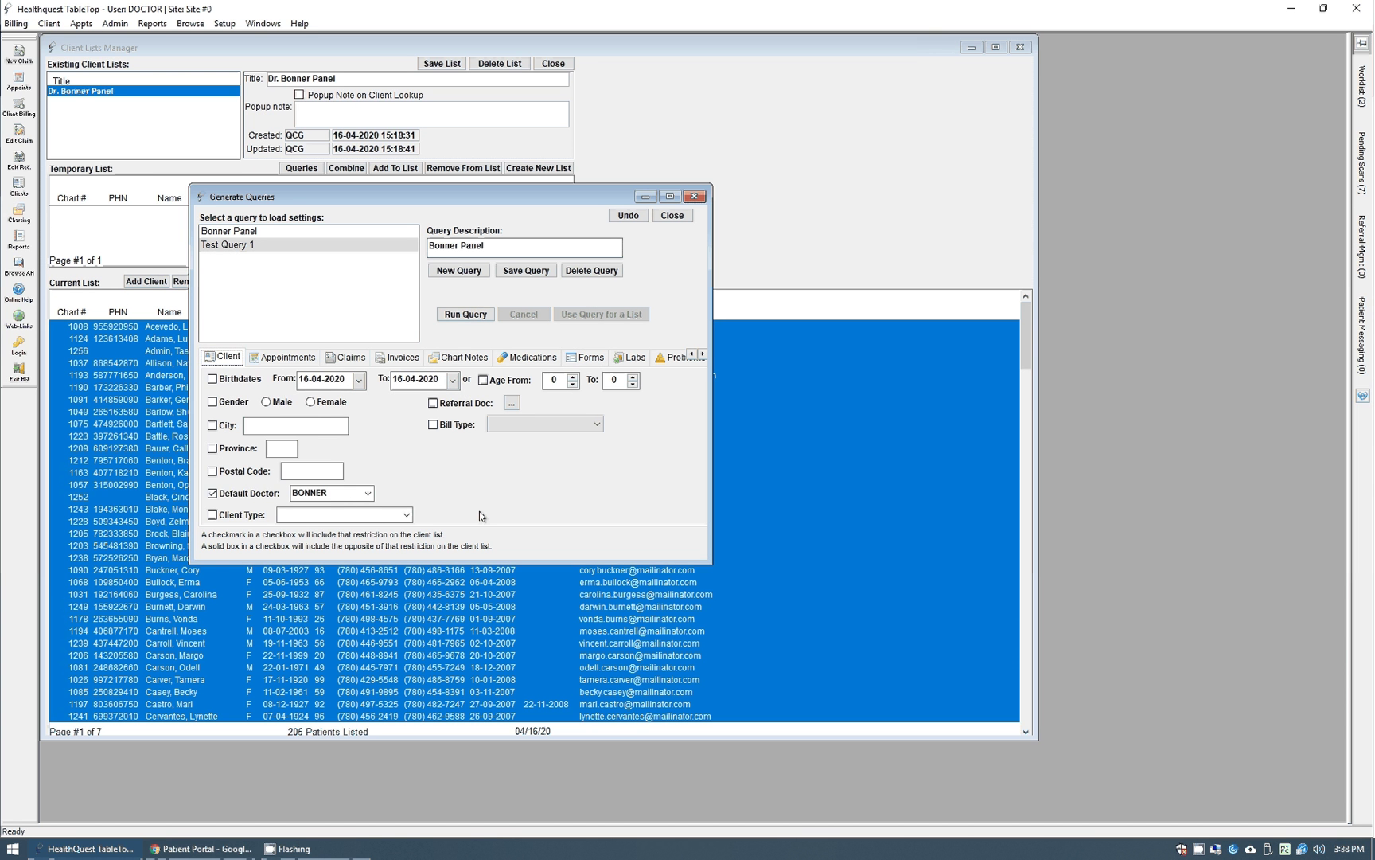
pyautogui.click(672, 215)
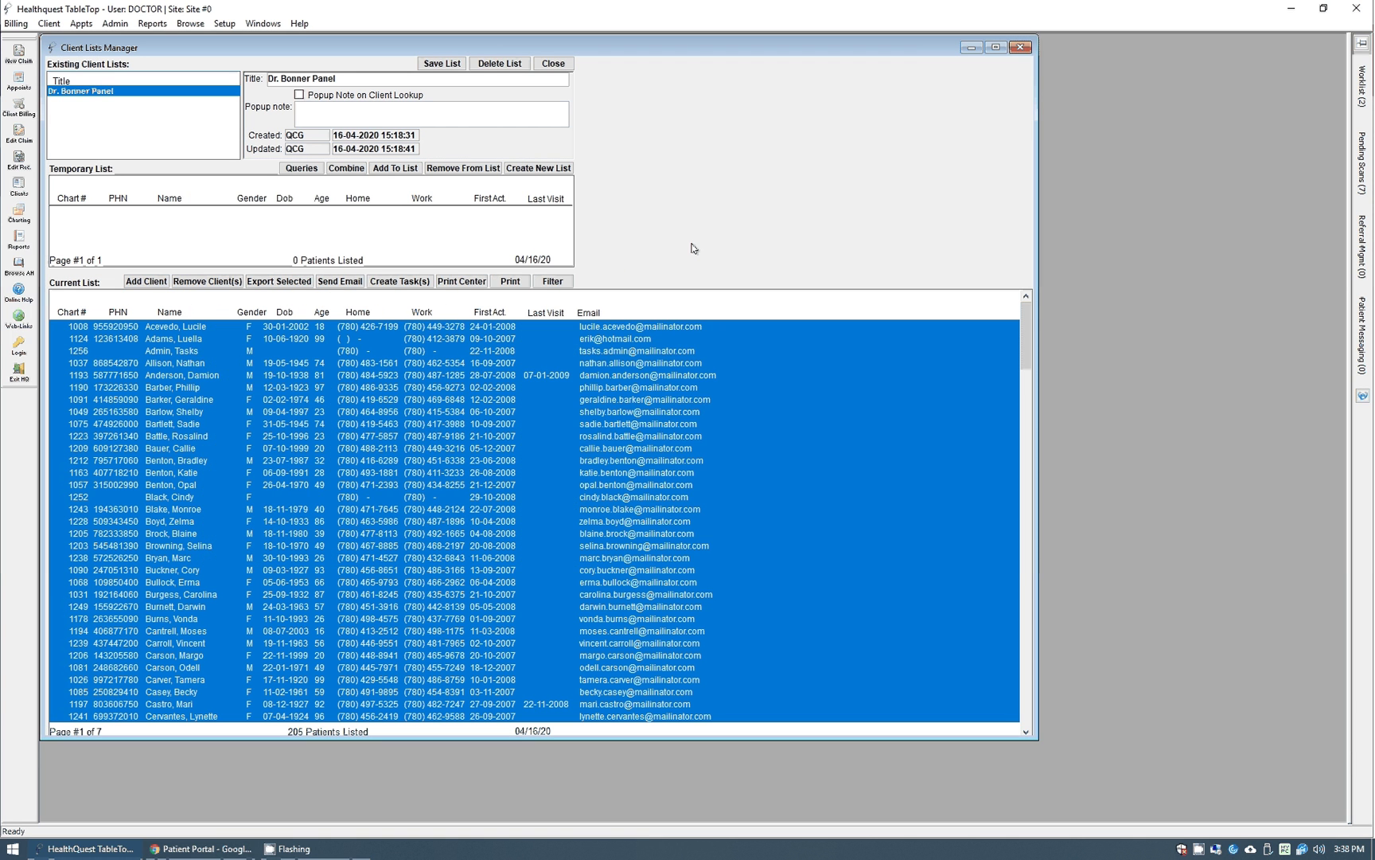